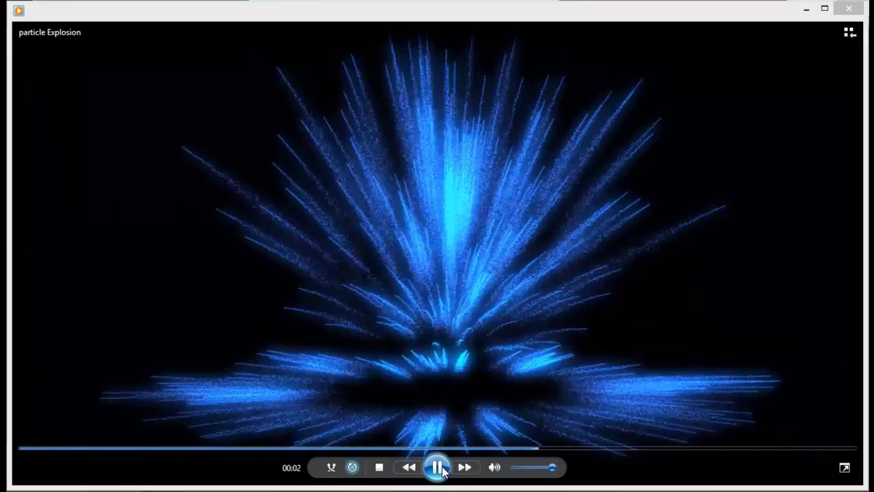
Pause the particle explosion preview video and switch to 3ds Max
{"action": "left_click", "coordinate": [438, 468]}
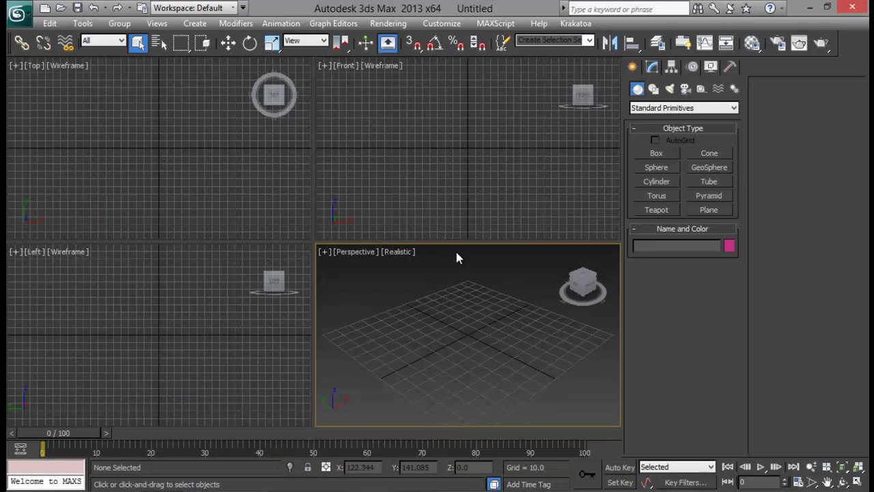
Create a PF Source emitter about 48 by 52 units near the grid centre in the Perspective viewport
{"action": "left_click", "coordinate": [685, 107]}
{"action": "left_click", "coordinate": [671, 145]}
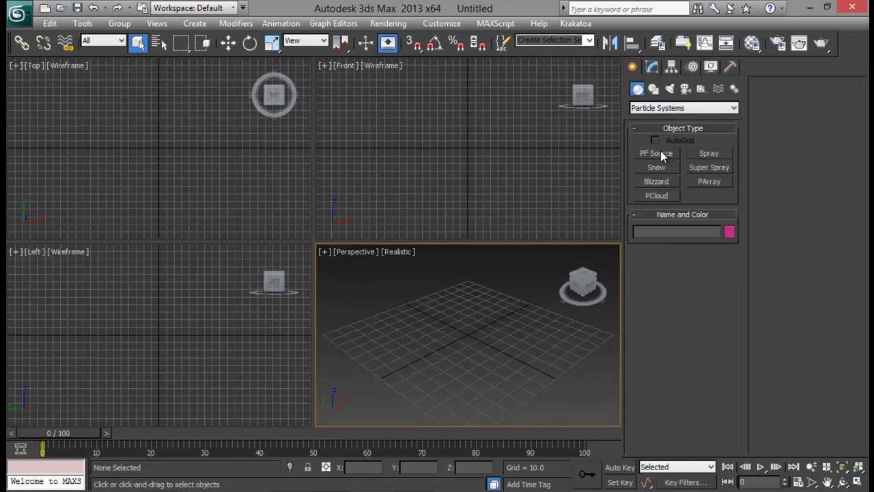
{"action": "left_click", "coordinate": [660, 153]}
{"action": "left_click_drag", "start_coordinate": [464, 328], "coordinate": [459, 369]}
{"action": "right_click", "coordinate": [458, 370]}
Open Particle View for the new PF Source and place its window clear of the emitter
{"action": "left_click", "coordinate": [652, 67]}
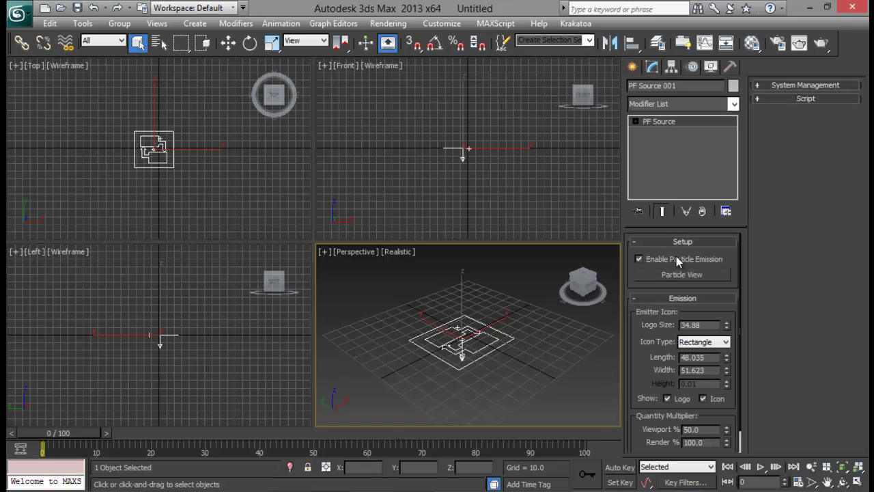
{"action": "left_click", "coordinate": [699, 277]}
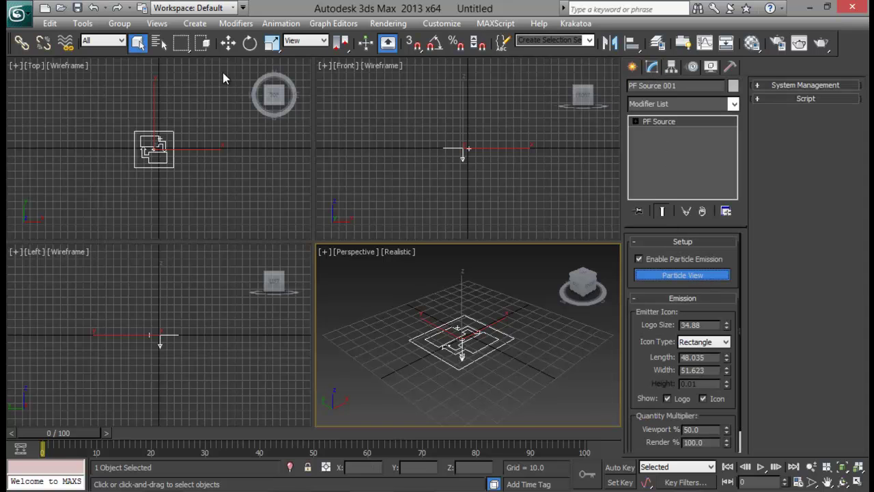
{"action": "left_click_drag", "start_coordinate": [829, 135], "coordinate": [298, 58]}
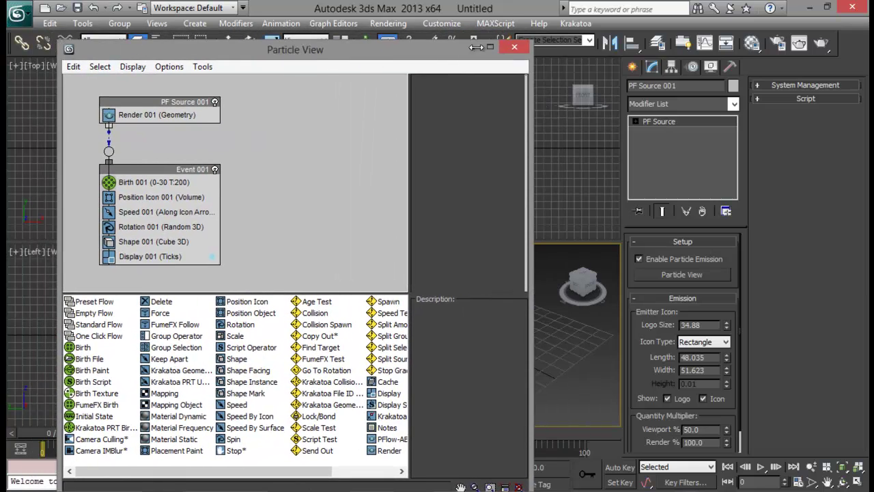
{"action": "left_click", "coordinate": [514, 48]}
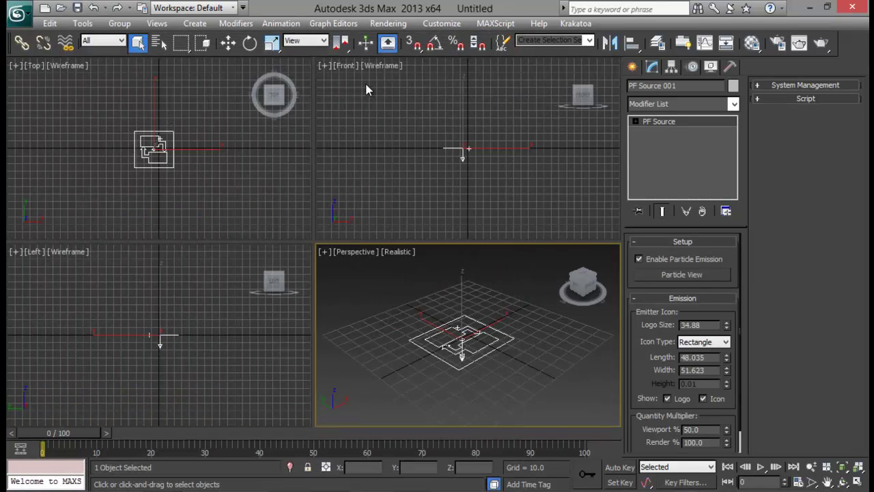
{"action": "key", "text": "6"}
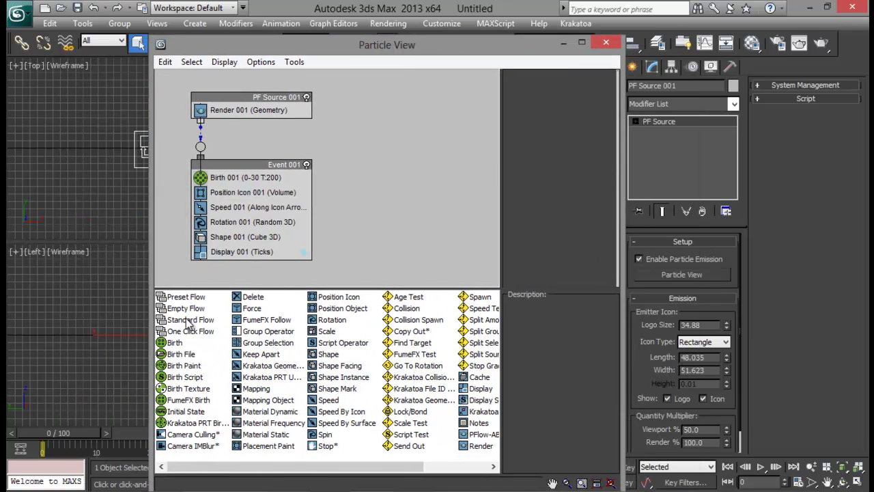
{"action": "left_click_drag", "start_coordinate": [363, 54], "coordinate": [182, 81]}
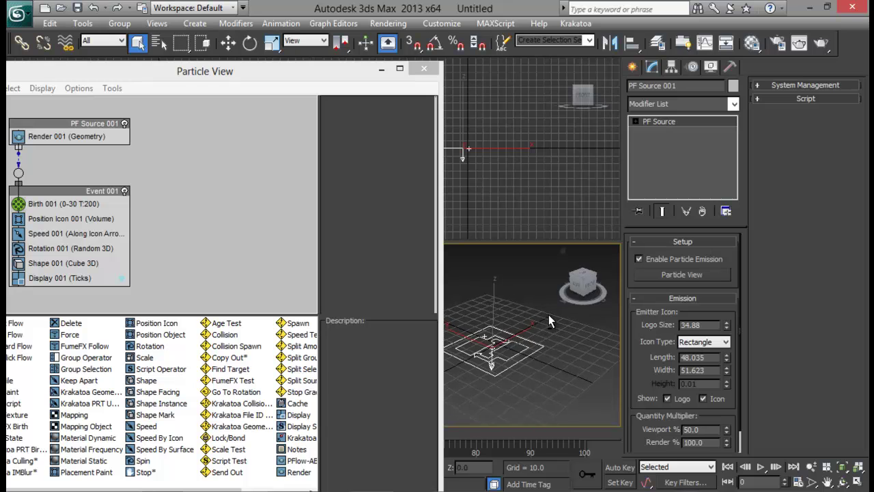
Maximize the Perspective viewport and set the PF Source's X and Y position to 0
{"action": "key", "text": "alt+w"}
{"action": "middle_click_drag", "start_coordinate": [495, 307], "coordinate": [591, 298]}
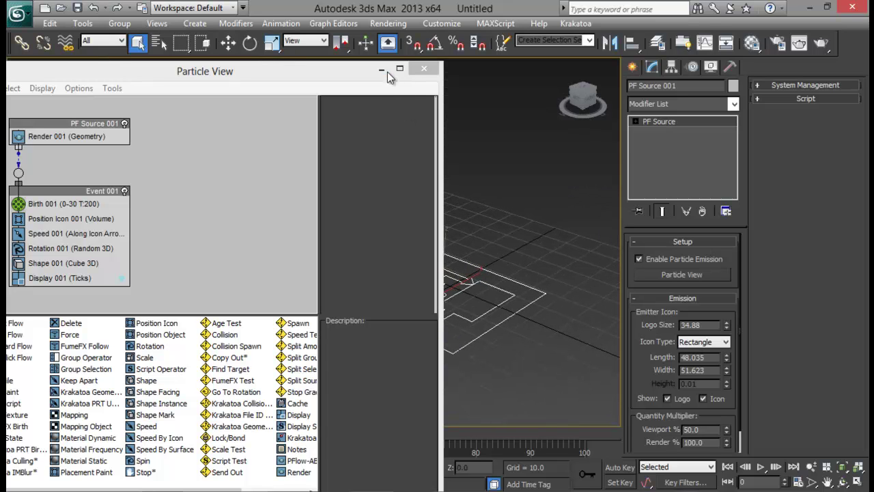
{"action": "left_click", "coordinate": [381, 69]}
{"action": "middle_click_drag", "start_coordinate": [440, 269], "coordinate": [361, 272]}
{"action": "key", "text": "w"}
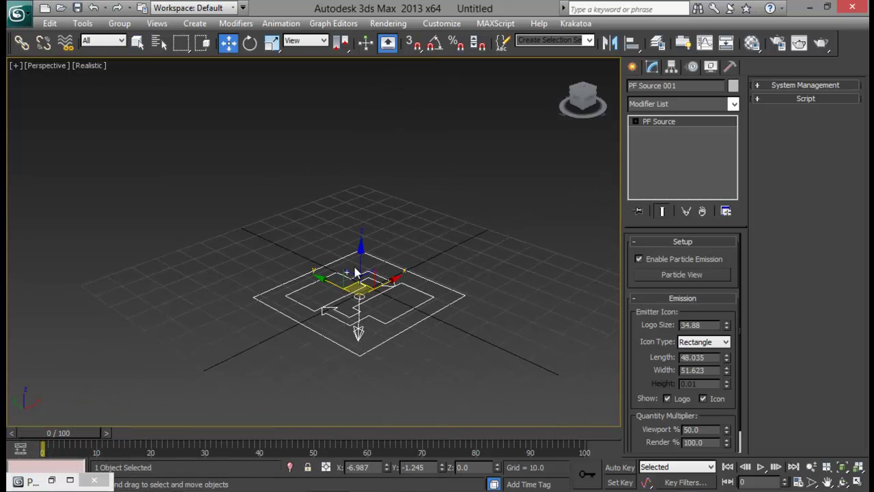
{"action": "right_click", "coordinate": [387, 469]}
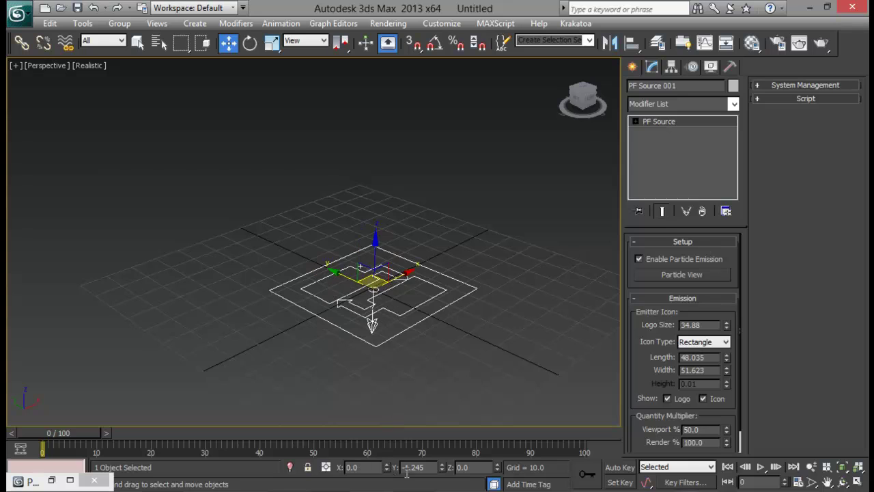
{"action": "right_click", "coordinate": [441, 468]}
{"action": "middle_click_drag", "start_coordinate": [398, 256], "coordinate": [443, 237], "text": "alt"}
Set the Birth operator's Emit Stop to 1 in Particle View and check the emission around the first frames
{"action": "left_click", "coordinate": [49, 479]}
{"action": "left_click_drag", "start_coordinate": [322, 73], "coordinate": [729, 48]}
{"action": "left_click", "coordinate": [495, 175]}
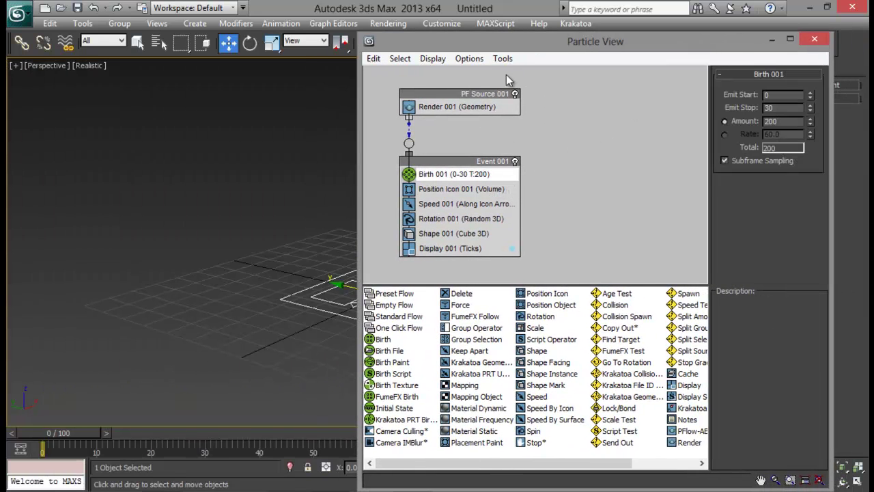
{"action": "left_click_drag", "start_coordinate": [513, 43], "coordinate": [597, 50]}
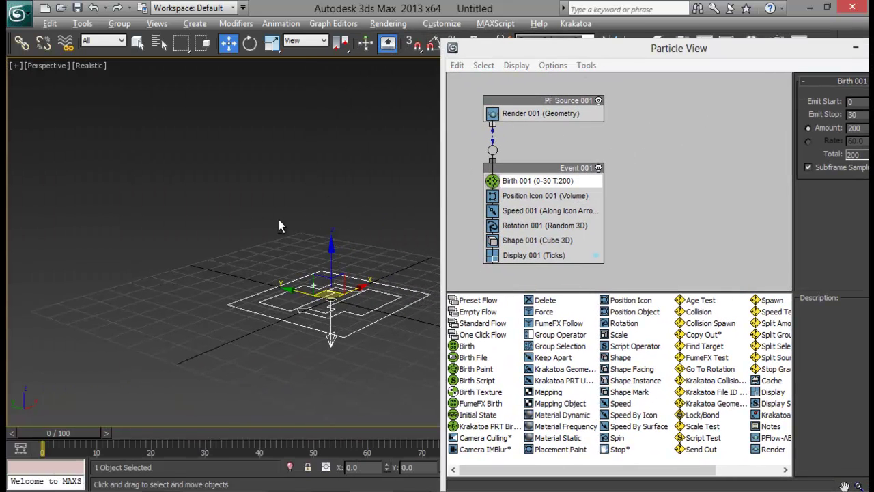
{"action": "left_click_drag", "start_coordinate": [755, 56], "coordinate": [659, 60]}
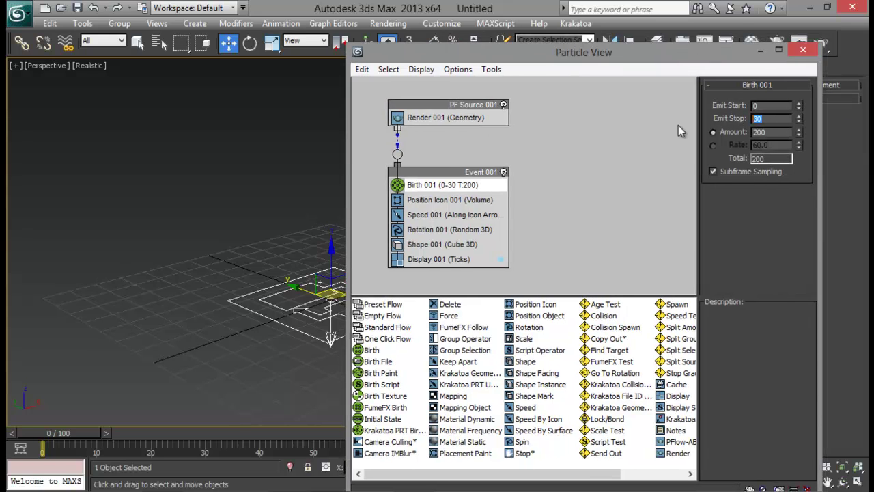
{"action": "type", "text": "1"}
{"action": "key", "text": "Return"}
{"action": "left_click_drag", "start_coordinate": [652, 58], "coordinate": [708, 66]}
{"action": "mouse_move", "coordinate": [51, 433]}
{"action": "left_mouse_down"}
{"action": "mouse_move", "coordinate": [89, 435]}
{"action": "mouse_move", "coordinate": [41, 435]}
{"action": "mouse_move", "coordinate": [81, 435]}
{"action": "mouse_move", "coordinate": [61, 435]}
{"action": "left_mouse_up"}
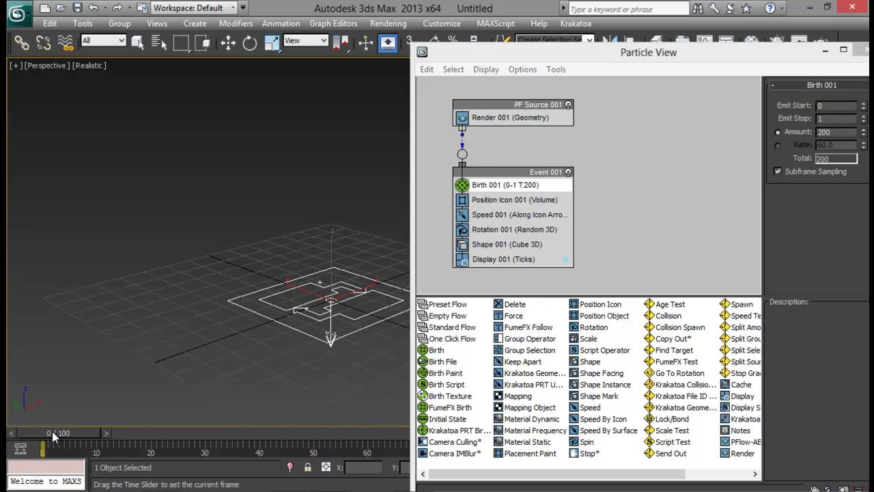
{"action": "key", "text": "w"}
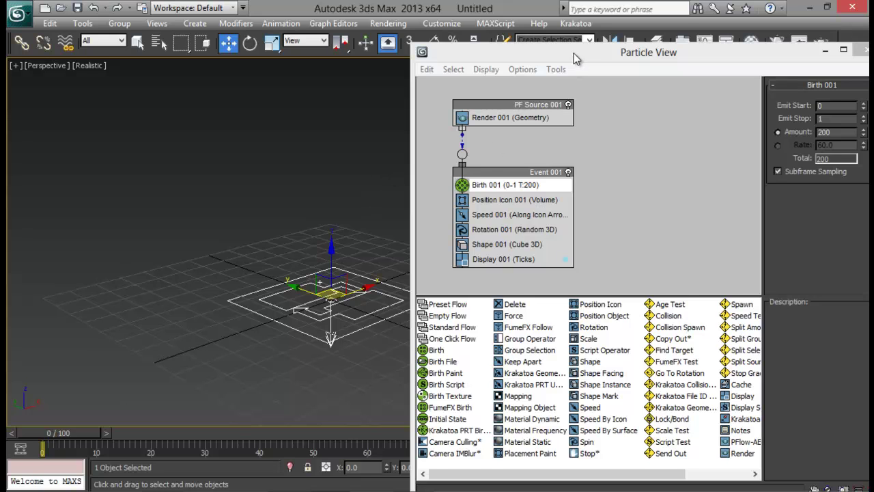
{"action": "left_click_drag", "start_coordinate": [574, 53], "coordinate": [555, 37]}
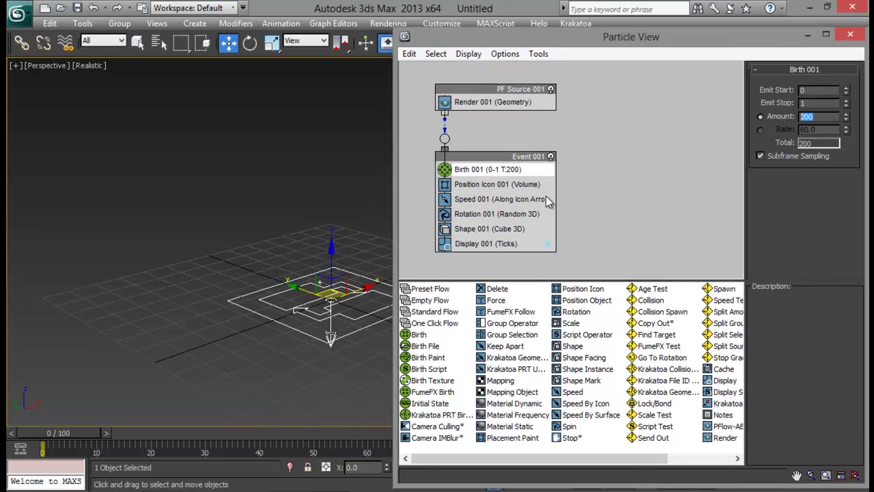
{"action": "mouse_move", "coordinate": [39, 437]}
{"action": "left_mouse_down"}
{"action": "mouse_move", "coordinate": [72, 431]}
{"action": "mouse_move", "coordinate": [41, 429]}
{"action": "left_mouse_up"}
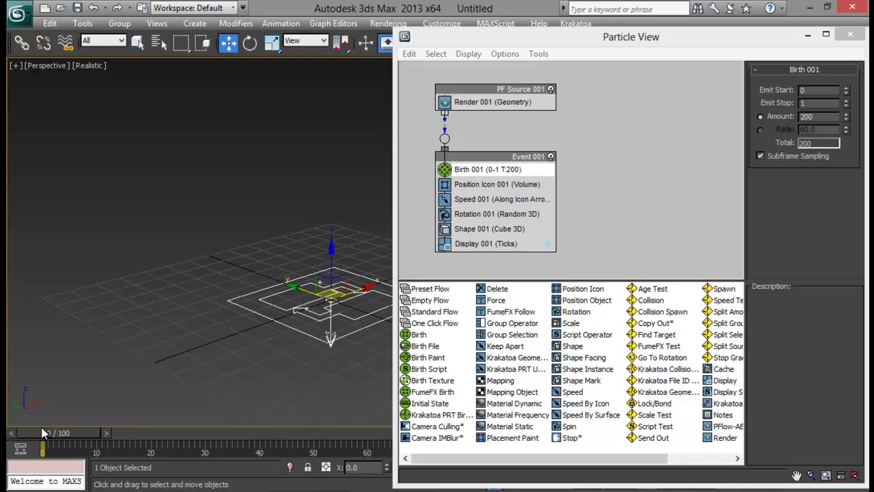
Set the Position Icon operator's location to Pivot and preview the emission at frame 3
{"action": "left_click", "coordinate": [477, 186]}
{"action": "left_click", "coordinate": [815, 142]}
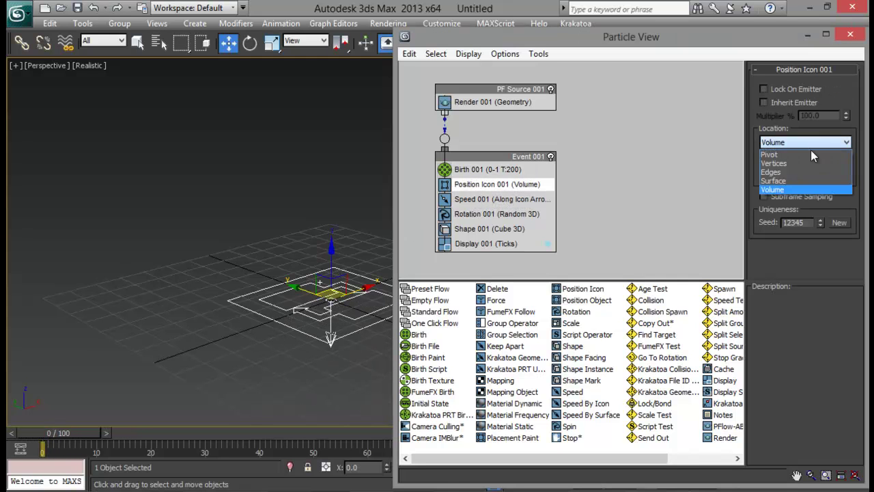
{"action": "left_click", "coordinate": [806, 152]}
{"action": "left_click_drag", "start_coordinate": [67, 426], "coordinate": [85, 424]}
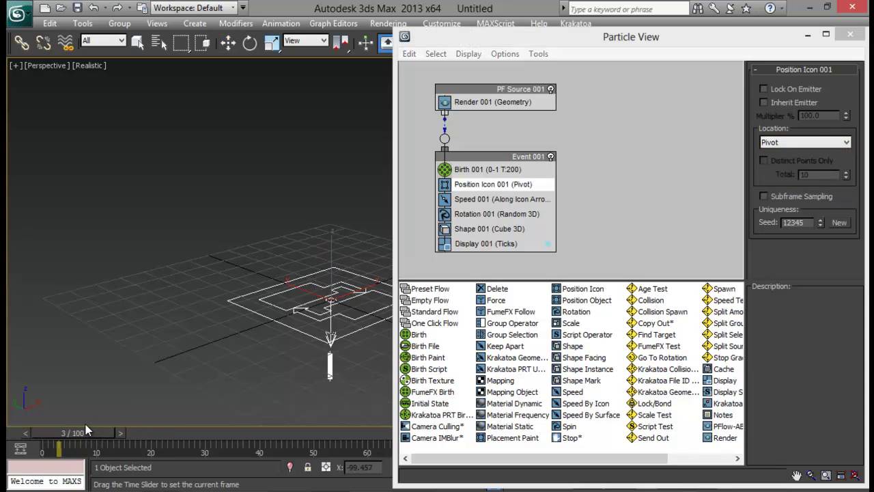
{"action": "key", "text": "w"}
{"action": "middle_click_drag", "start_coordinate": [323, 368], "coordinate": [254, 240]}
{"action": "middle_click_drag", "start_coordinate": [299, 288], "coordinate": [296, 298], "text": "alt"}
Reverse the Speed operator's direction along the icon arrow and return the timeline to frame 0
{"action": "left_click", "coordinate": [470, 202]}
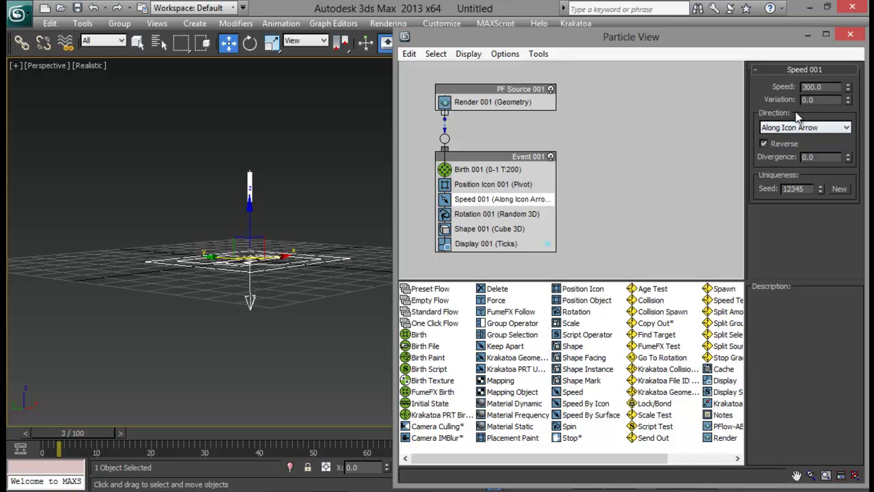
{"action": "middle_click_drag", "start_coordinate": [248, 283], "coordinate": [225, 330], "text": "alt"}
{"action": "left_click_drag", "start_coordinate": [96, 434], "coordinate": [60, 429]}
{"action": "middle_click_drag", "start_coordinate": [251, 257], "coordinate": [281, 307]}
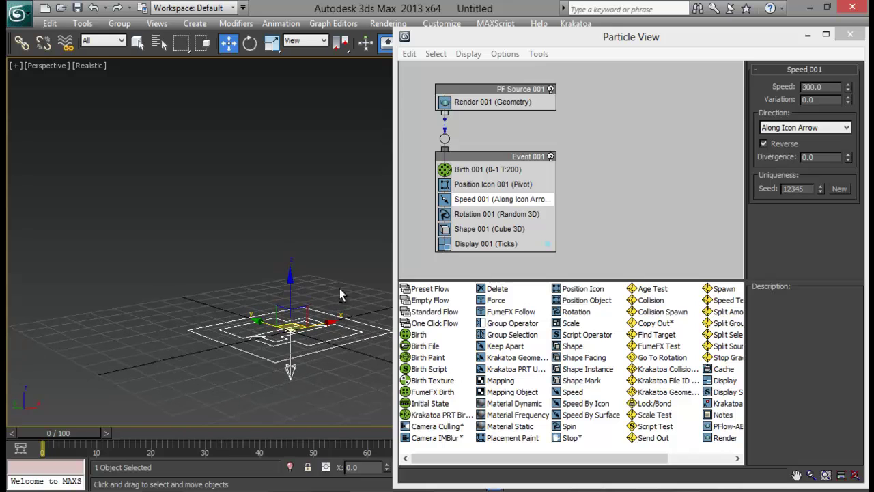
Set the Speed operator's Variation to 23.64 and Divergence to 50.5, with the timeline at frame 7
{"action": "left_click", "coordinate": [846, 98]}
{"action": "left_click_drag", "start_coordinate": [819, 344], "coordinate": [803, 136]}
{"action": "left_click_drag", "start_coordinate": [64, 436], "coordinate": [97, 436]}
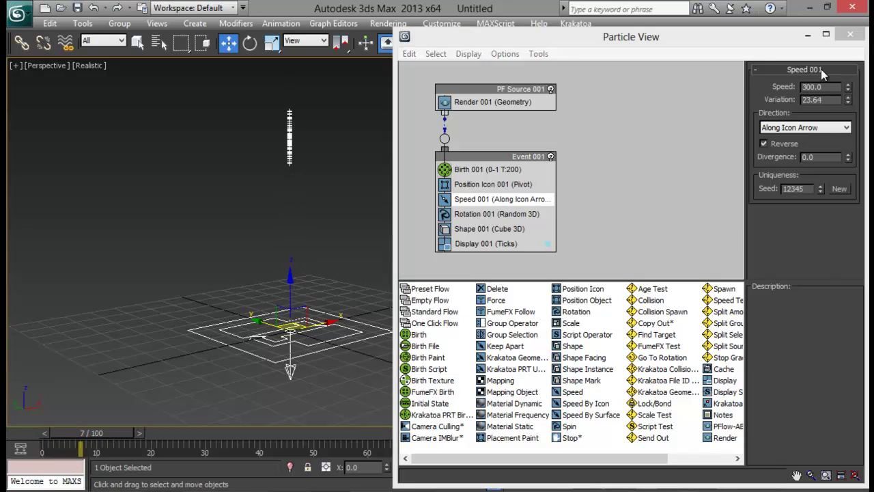
{"action": "left_click_drag", "start_coordinate": [849, 157], "coordinate": [840, 87]}
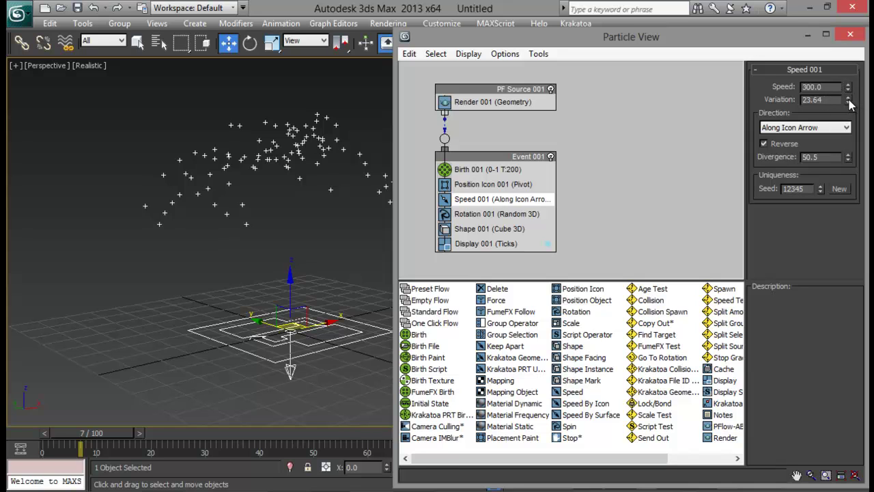
Raise the Speed operator's Variation to 149.081, checking the particle spread at frame 5
{"action": "left_click_drag", "start_coordinate": [847, 99], "coordinate": [849, 310]}
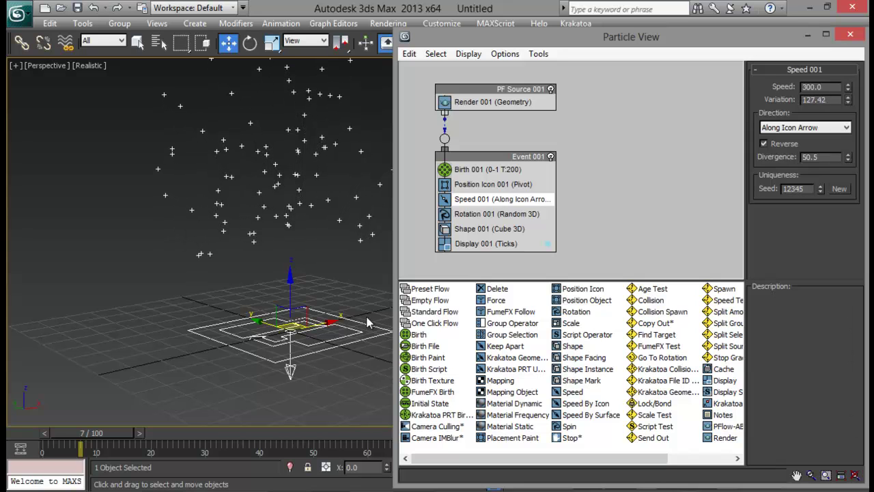
{"action": "scroll", "coordinate": [207, 250], "scroll_direction": "down", "scroll_amount": 3}
{"action": "middle_click_drag", "start_coordinate": [187, 318], "coordinate": [292, 354], "text": "alt"}
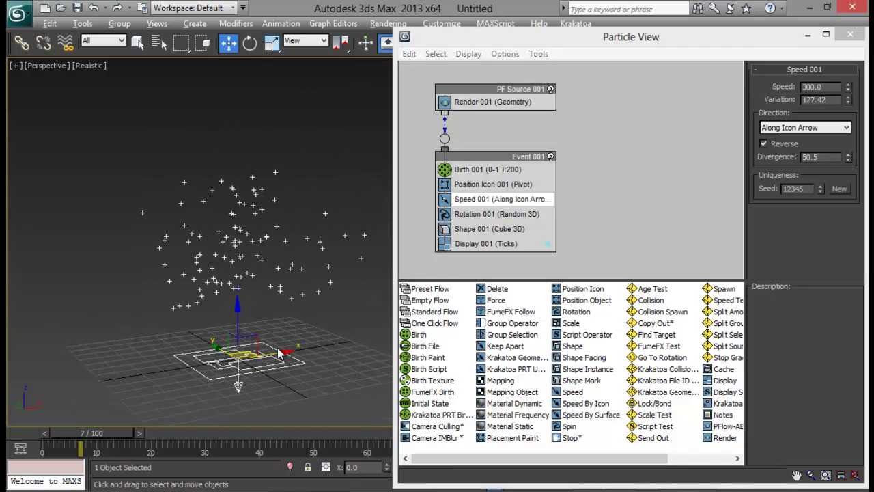
{"action": "mouse_move", "coordinate": [125, 431]}
{"action": "left_mouse_down"}
{"action": "mouse_move", "coordinate": [84, 429]}
{"action": "mouse_move", "coordinate": [146, 433]}
{"action": "mouse_move", "coordinate": [115, 433]}
{"action": "left_mouse_up"}
{"action": "key", "text": "w"}
{"action": "left_click_drag", "start_coordinate": [848, 100], "coordinate": [848, 91]}
{"action": "middle_click_drag", "start_coordinate": [217, 229], "coordinate": [250, 215]}
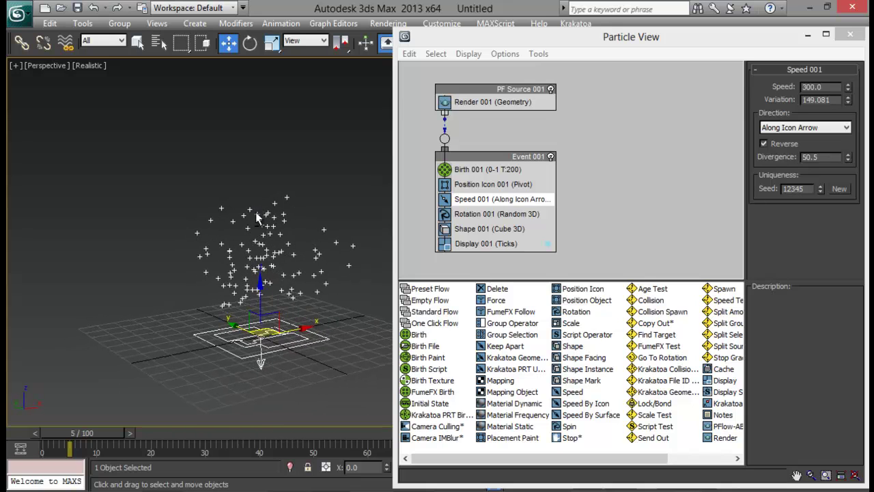
Delete the Rotation and Shape operators from Event 001 and preview the burst along the timeline, returning to frame 0
{"action": "left_click", "coordinate": [487, 215]}
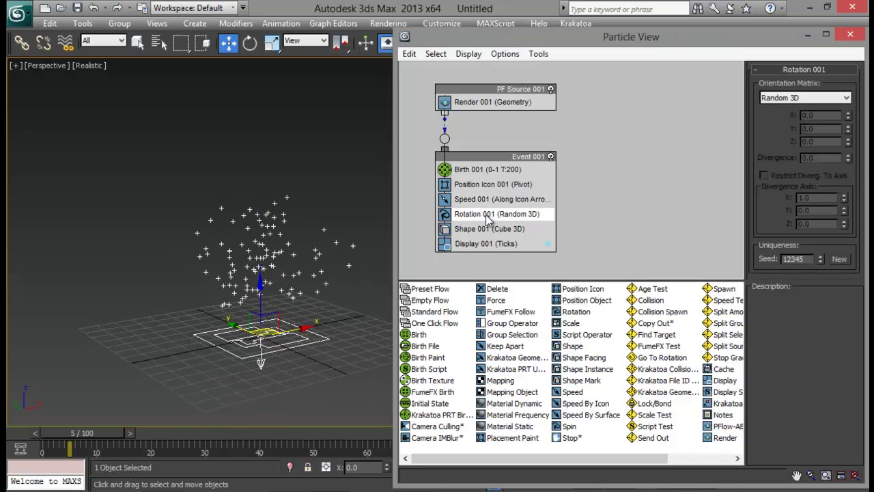
{"action": "key", "text": "Delete"}
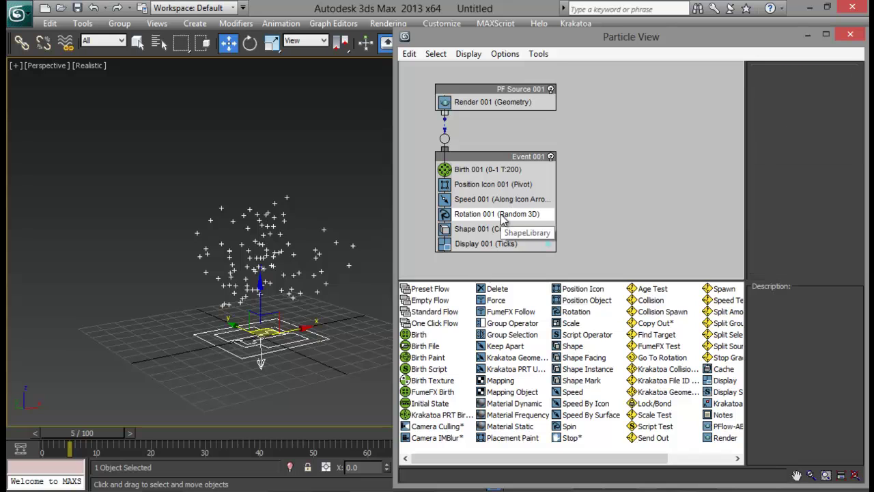
{"action": "left_click", "coordinate": [491, 217]}
{"action": "key", "text": "Delete"}
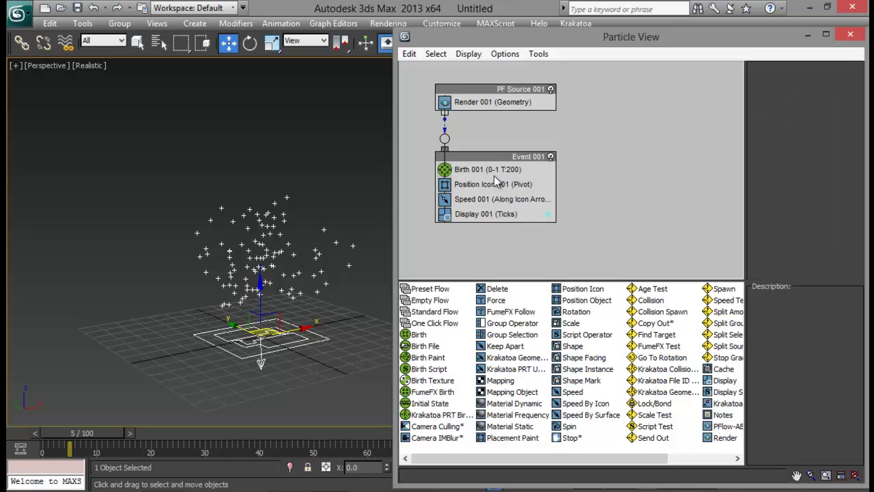
{"action": "left_click_drag", "start_coordinate": [486, 159], "coordinate": [526, 172]}
{"action": "mouse_move", "coordinate": [262, 266]}
{"action": "middle_mouse_down", "text": "alt"}
{"action": "mouse_move", "coordinate": [154, 271]}
{"action": "mouse_move", "coordinate": [250, 265]}
{"action": "middle_mouse_up", "text": "alt"}
{"action": "left_click_drag", "start_coordinate": [104, 430], "coordinate": [146, 429]}
{"action": "middle_click_drag", "start_coordinate": [156, 391], "coordinate": [223, 377], "text": "alt"}
{"action": "left_click_drag", "start_coordinate": [138, 429], "coordinate": [69, 435]}
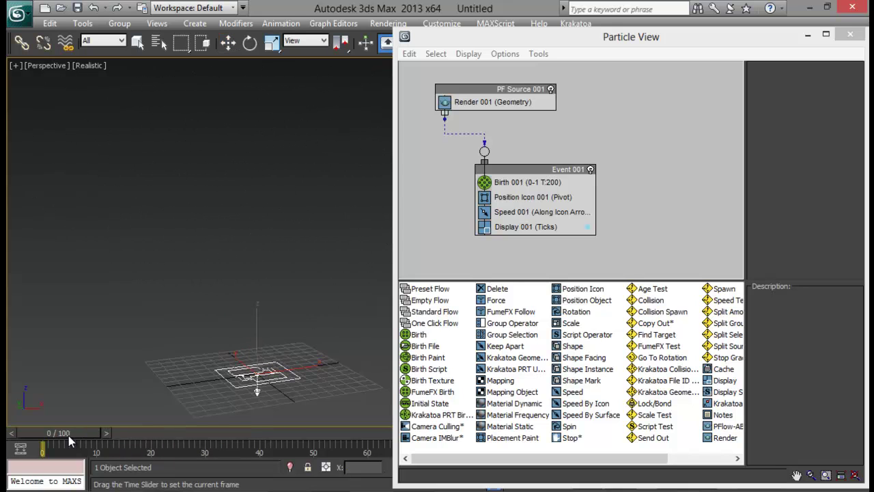
{"action": "key", "text": "w"}
Minimize Particle View and create a Gravity space warp with an icon size of about 22 beside the grid
{"action": "left_click", "coordinate": [806, 35]}
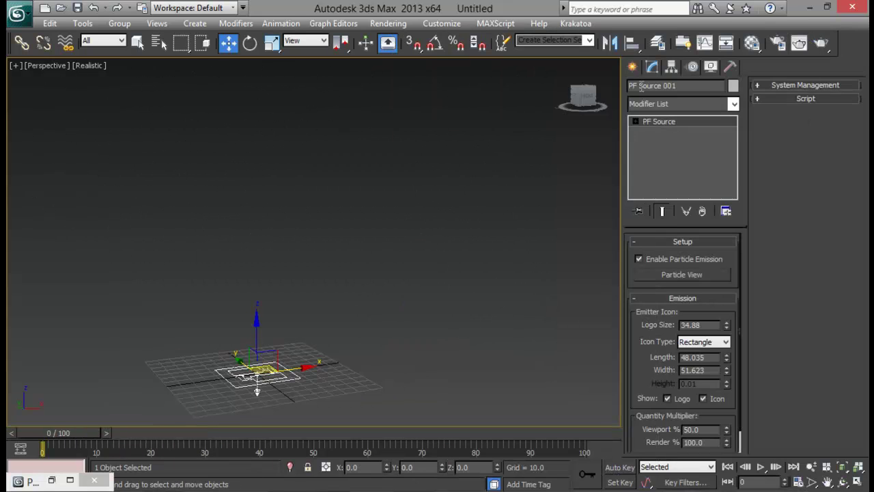
{"action": "left_click", "coordinate": [633, 67]}
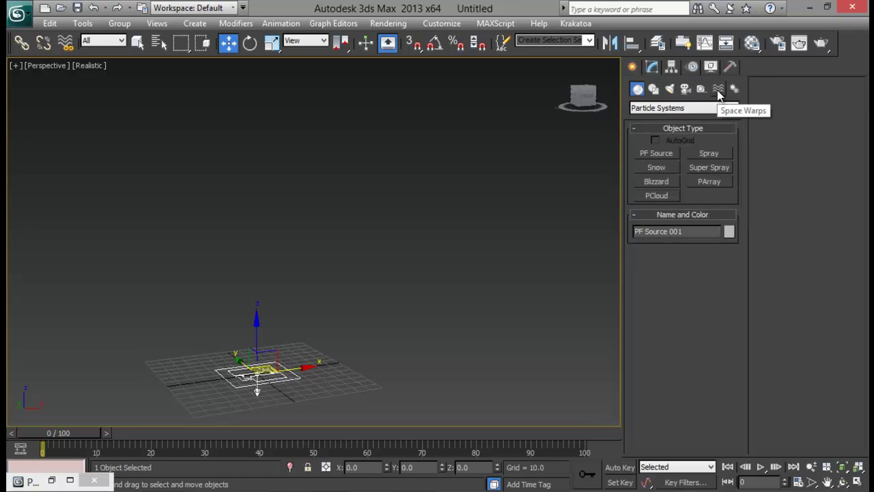
{"action": "left_click", "coordinate": [717, 90]}
{"action": "left_click", "coordinate": [721, 108]}
{"action": "left_click", "coordinate": [709, 118]}
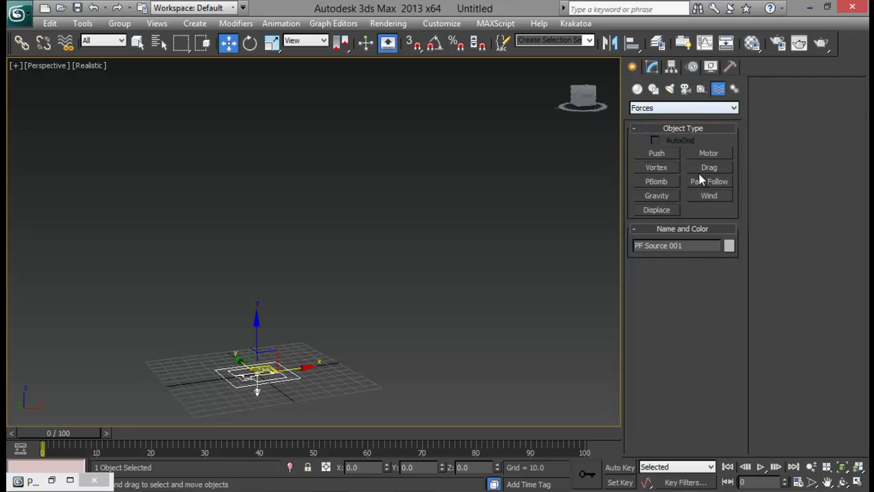
{"action": "left_click", "coordinate": [657, 195]}
{"action": "left_click_drag", "start_coordinate": [423, 369], "coordinate": [437, 389]}
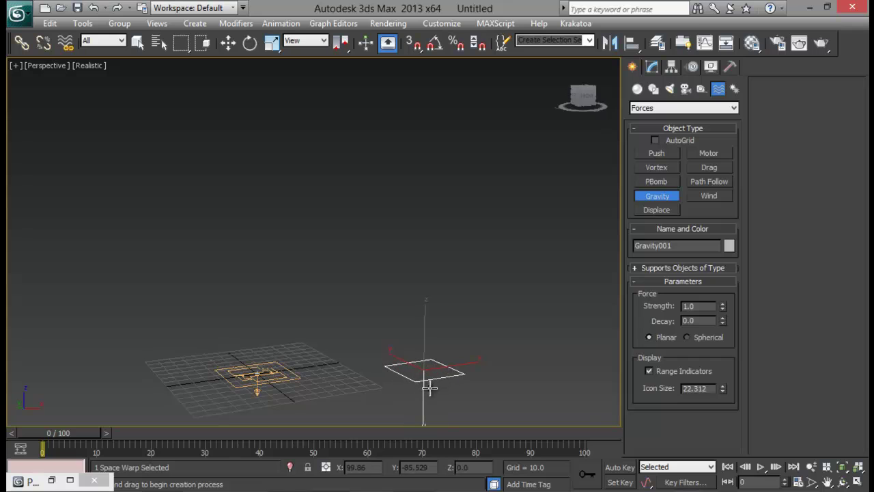
Advance the timeline to frame 5, select the particle source, and add a Force operator between Speed and Display in Event 001
{"action": "key", "text": "w"}
{"action": "left_click", "coordinate": [653, 65]}
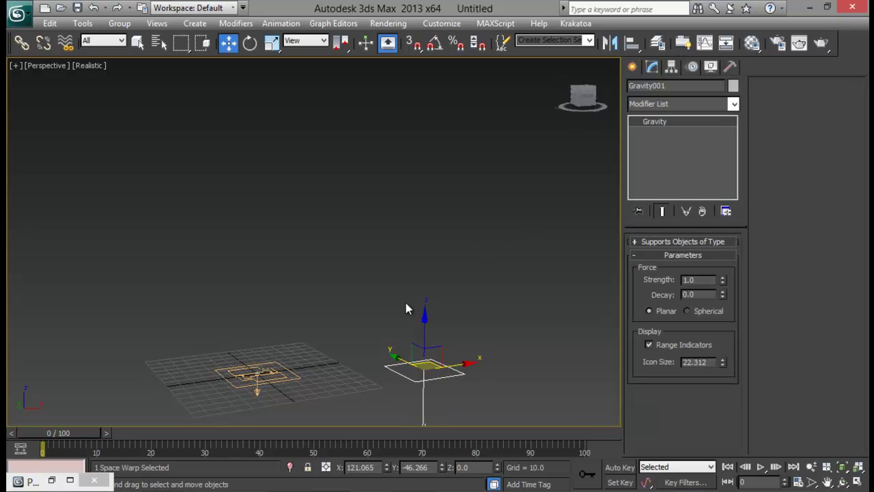
{"action": "left_click_drag", "start_coordinate": [85, 437], "coordinate": [105, 432]}
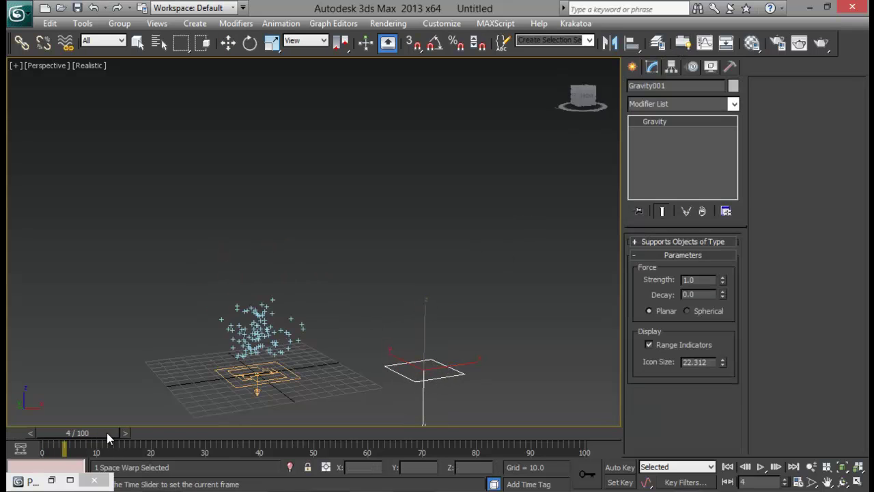
{"action": "left_click", "coordinate": [281, 391]}
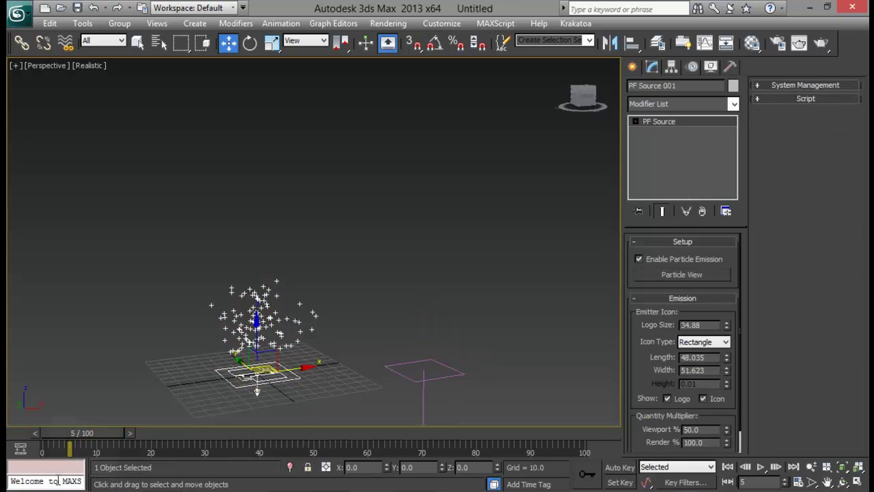
{"action": "left_click", "coordinate": [69, 481]}
{"action": "left_click_drag", "start_coordinate": [631, 46], "coordinate": [232, 42]}
{"action": "left_click_drag", "start_coordinate": [467, 484], "coordinate": [369, 454]}
{"action": "left_click_drag", "start_coordinate": [96, 292], "coordinate": [150, 227]}
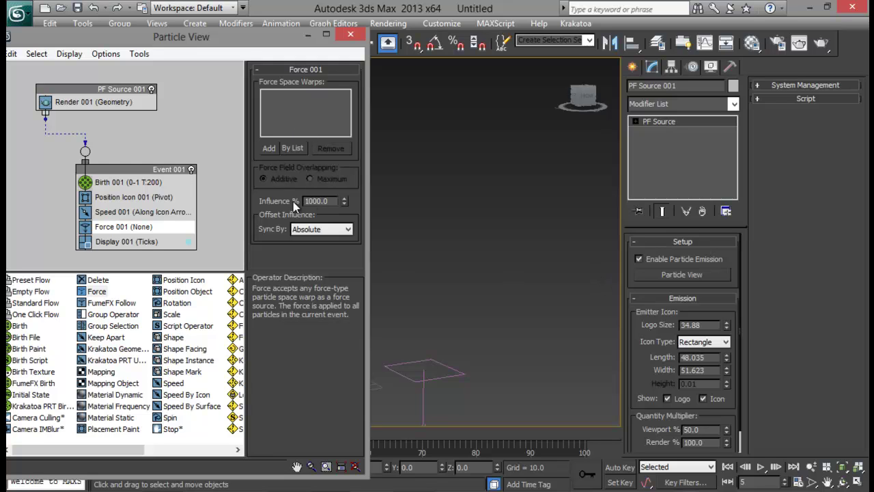
Assign the Gravity001 space warp to the Force operator by choosing it from the list of available forces
{"action": "left_click", "coordinate": [292, 147]}
{"action": "left_click", "coordinate": [475, 148]}
{"action": "left_click", "coordinate": [490, 148]}
{"action": "left_click", "coordinate": [522, 148]}
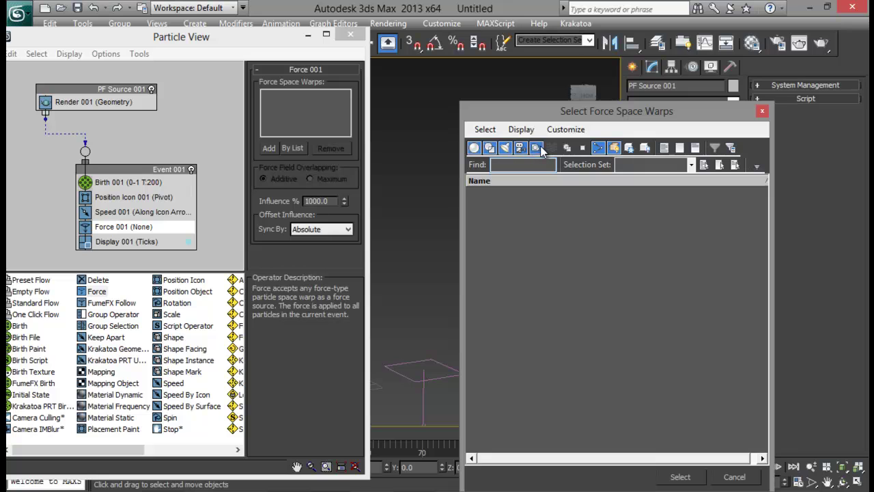
{"action": "left_click", "coordinate": [535, 147]}
{"action": "double_click", "coordinate": [503, 193]}
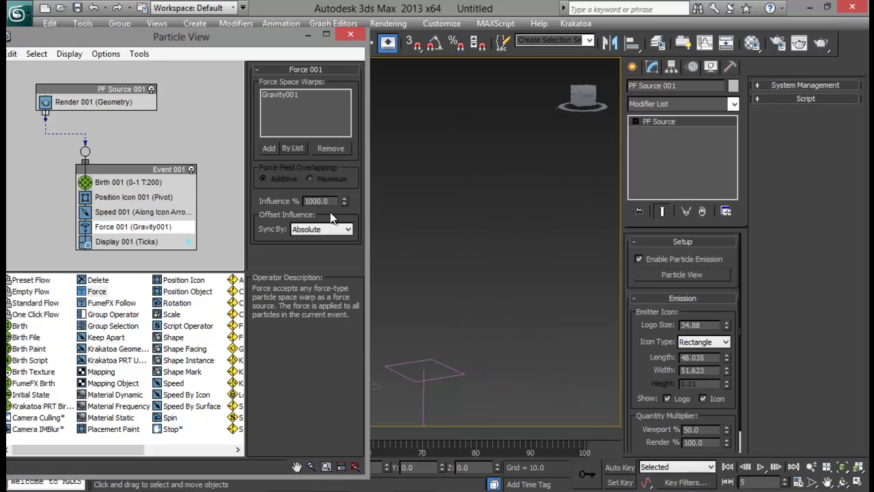
Minimize Particle View, go to frame 6, and set the Gravity space warp's Strength to 0.1
{"action": "left_click", "coordinate": [308, 34]}
{"action": "mouse_move", "coordinate": [119, 429]}
{"action": "left_mouse_down"}
{"action": "mouse_move", "coordinate": [99, 430]}
{"action": "mouse_move", "coordinate": [179, 432]}
{"action": "mouse_move", "coordinate": [75, 435]}
{"action": "mouse_move", "coordinate": [163, 431]}
{"action": "mouse_move", "coordinate": [104, 433]}
{"action": "left_mouse_up"}
{"action": "key", "text": "w"}
{"action": "key", "text": "z"}
{"action": "key", "text": "w"}
{"action": "left_click", "coordinate": [509, 315]}
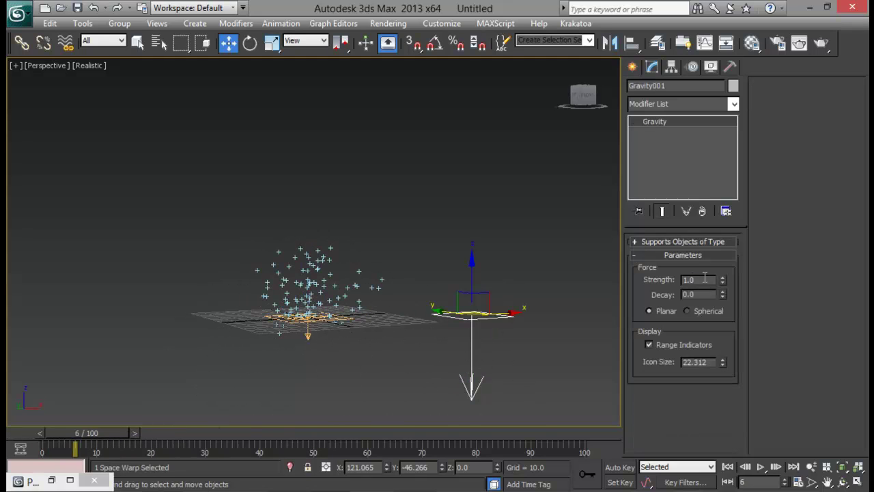
{"action": "type", "text": "0.1"}
{"action": "key", "text": "Return"}
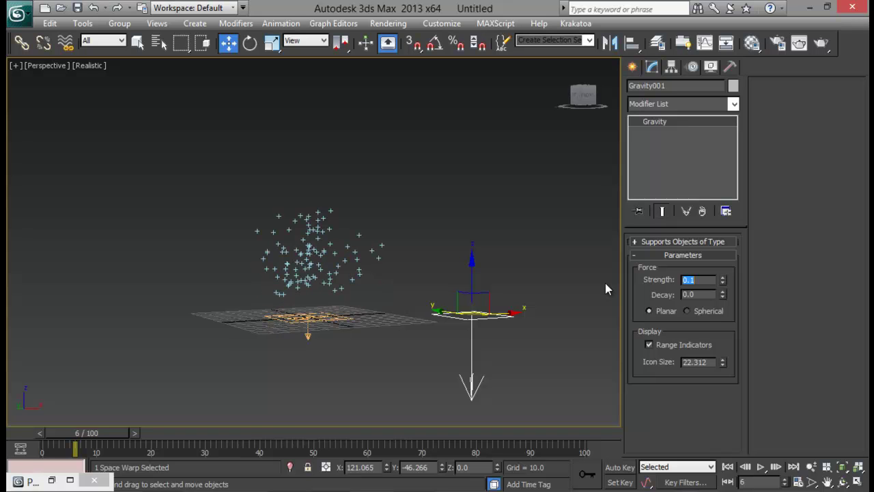
Preview the particles falling under the weaker gravity up to frame 62, returning to frame 12
{"action": "left_click_drag", "start_coordinate": [97, 445], "coordinate": [374, 432]}
{"action": "key", "text": "w"}
{"action": "middle_click_drag", "start_coordinate": [375, 246], "coordinate": [360, 275]}
{"action": "scroll", "coordinate": [382, 301], "scroll_direction": "down", "scroll_amount": 3}
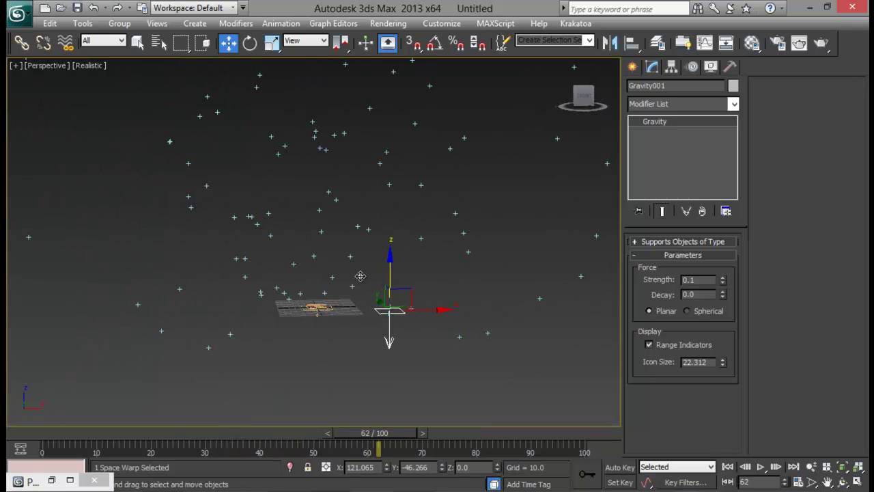
{"action": "left_click_drag", "start_coordinate": [351, 433], "coordinate": [107, 448]}
{"action": "key", "text": "w"}
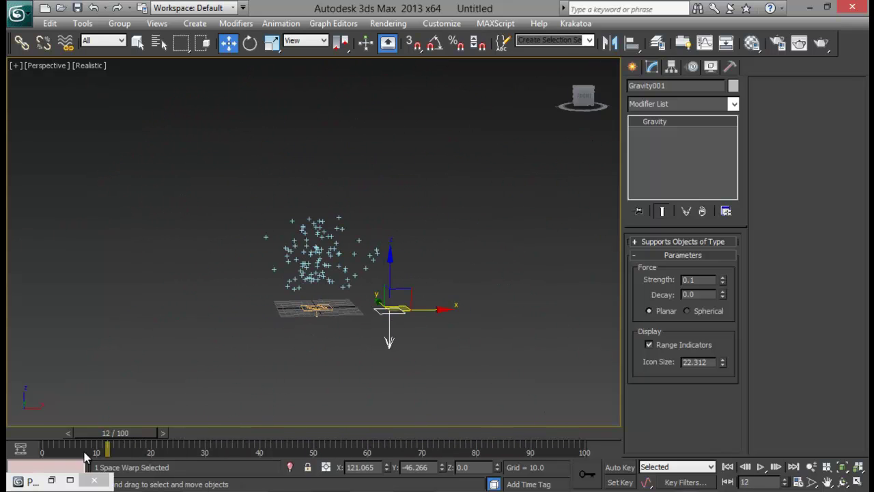
Restore Particle View and add a Delete operator to Event 001 between Force and Display
{"action": "left_click", "coordinate": [51, 480]}
{"action": "left_click_drag", "start_coordinate": [155, 43], "coordinate": [508, 42]}
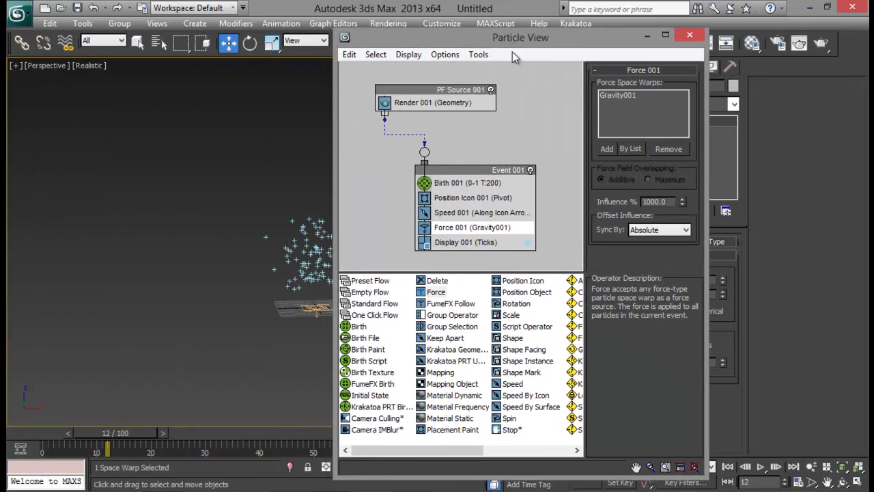
{"action": "left_click_drag", "start_coordinate": [517, 41], "coordinate": [583, 37]}
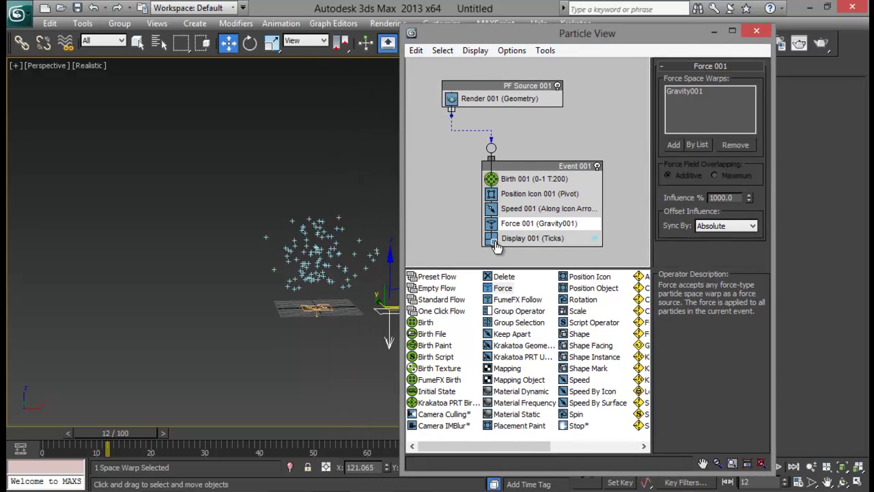
{"action": "middle_click_drag", "start_coordinate": [607, 219], "coordinate": [605, 188]}
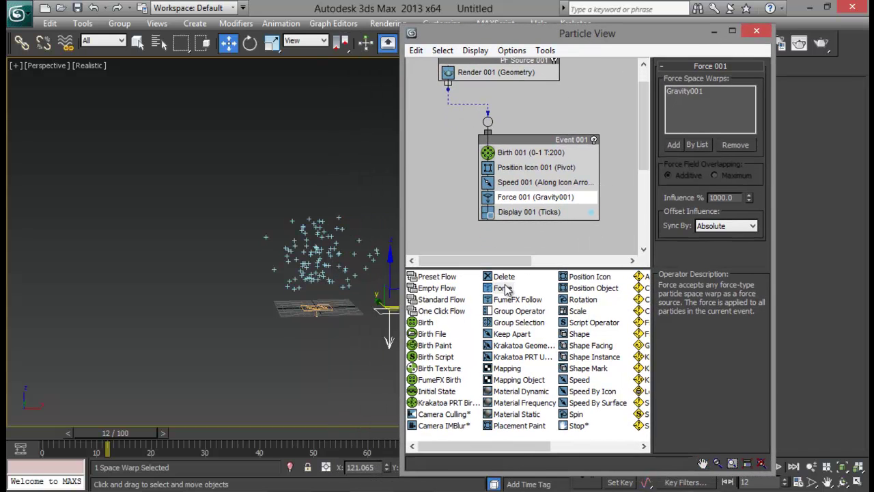
{"action": "left_click_drag", "start_coordinate": [503, 277], "coordinate": [547, 206]}
{"action": "left_click", "coordinate": [535, 216]}
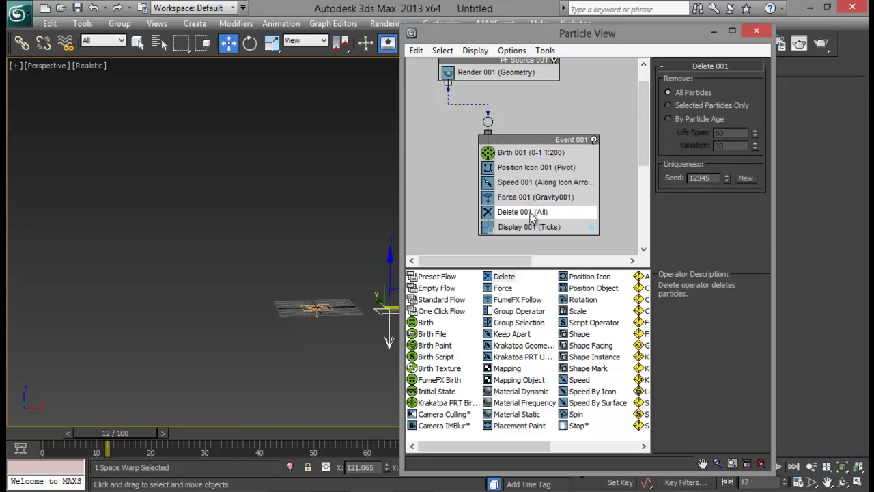
Make the Delete operator remove particles By Particle Age with Life Span 49 and Variation 18, with the timeline at frame 50
{"action": "left_click_drag", "start_coordinate": [126, 429], "coordinate": [328, 449]}
{"action": "left_click", "coordinate": [669, 118]}
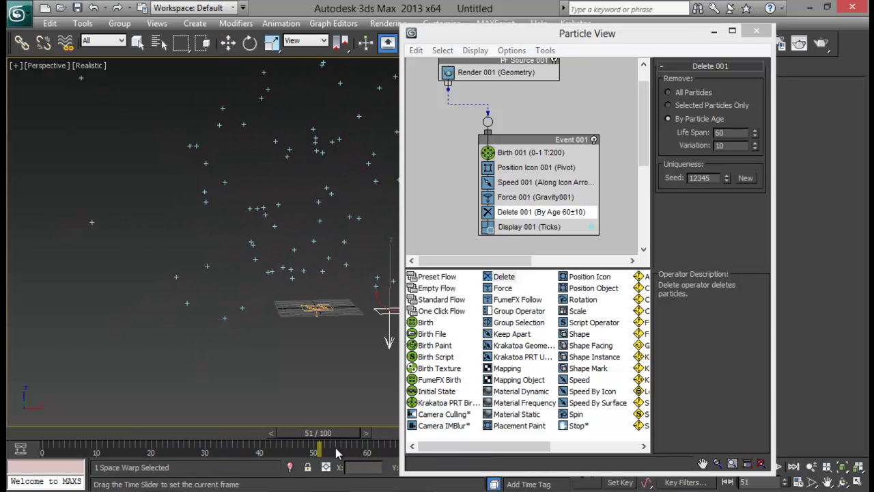
{"action": "key", "text": "w"}
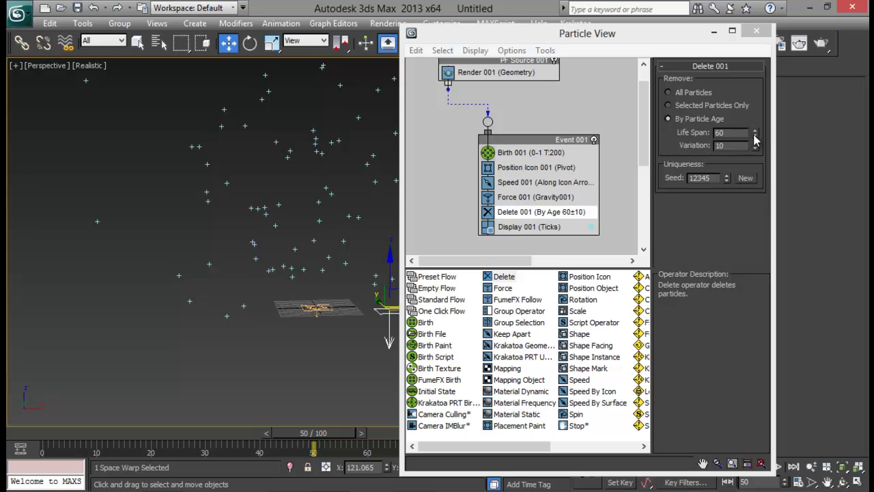
{"action": "left_click_drag", "start_coordinate": [755, 136], "coordinate": [756, 139]}
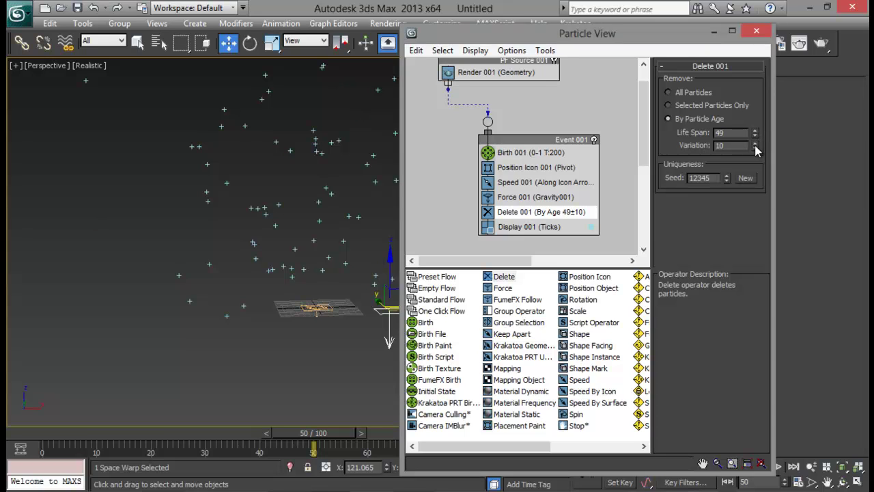
{"action": "left_click_drag", "start_coordinate": [756, 148], "coordinate": [755, 140]}
Minimize Particle View, move the timeline back to frame 17, and reopen Particle View with the Display operator selected
{"action": "left_click", "coordinate": [756, 30]}
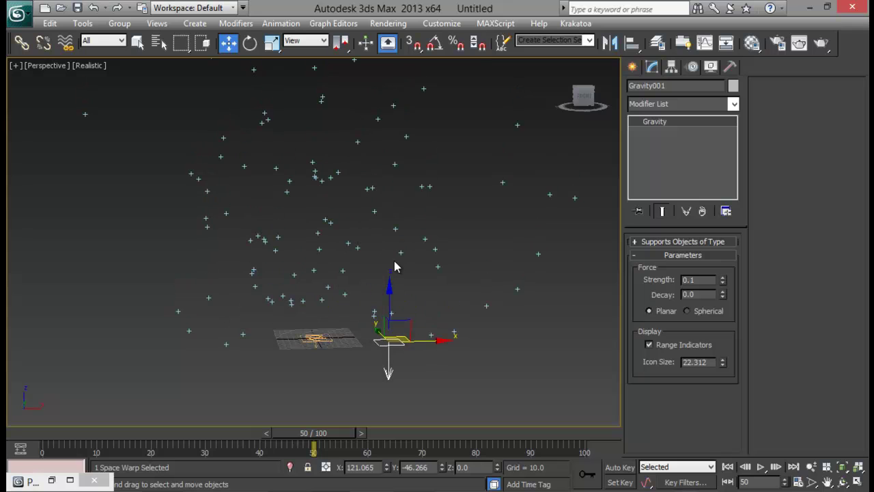
{"action": "left_click_drag", "start_coordinate": [316, 439], "coordinate": [137, 453]}
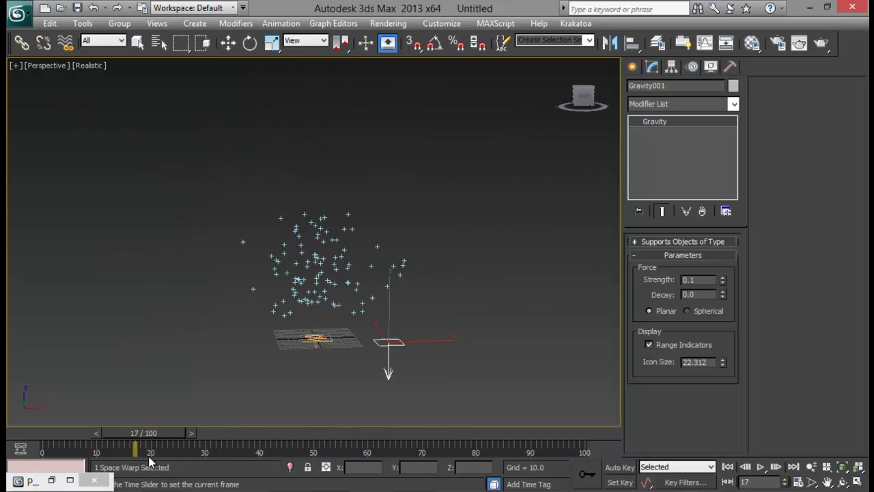
{"action": "key", "text": "w"}
{"action": "left_click", "coordinate": [51, 479]}
{"action": "left_click", "coordinate": [524, 232]}
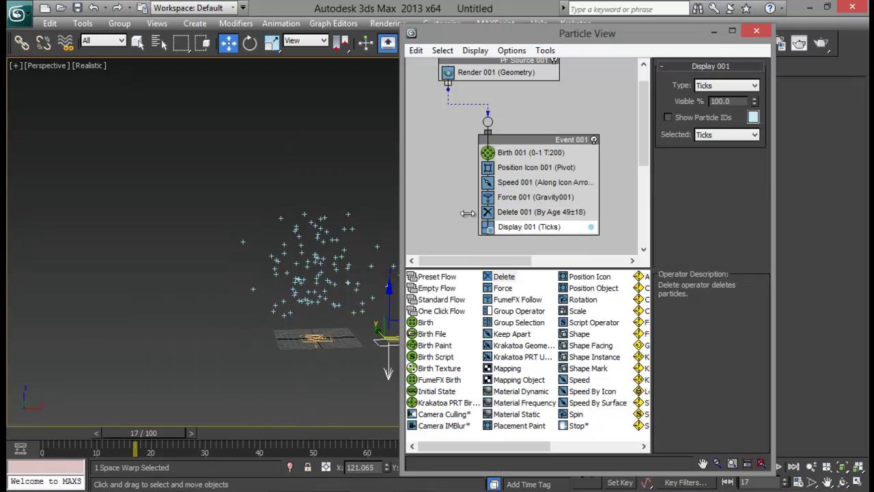
Try the Dots and Lines display types in the Display operator, returning to Dots
{"action": "left_click", "coordinate": [728, 85]}
{"action": "left_click", "coordinate": [717, 108]}
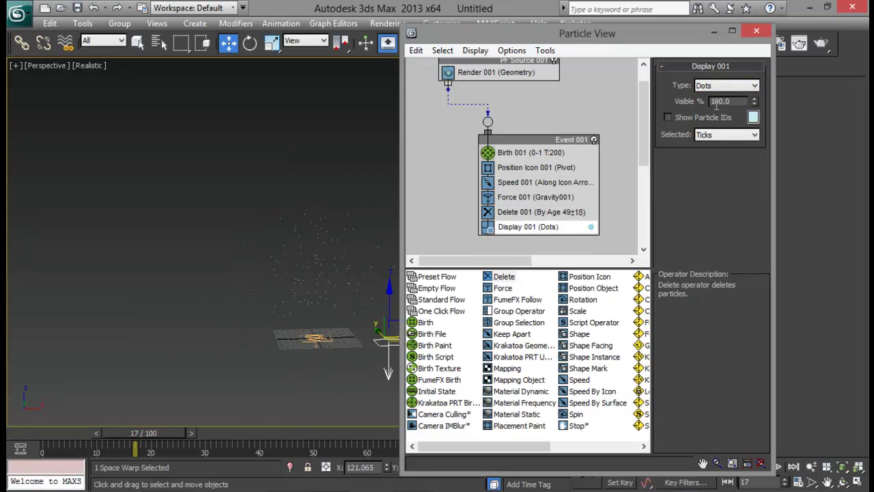
{"action": "left_click", "coordinate": [733, 87]}
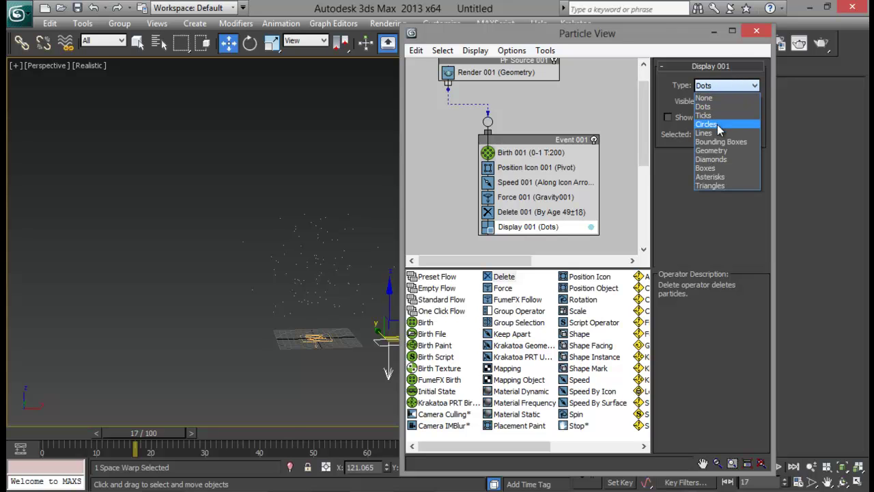
{"action": "left_click", "coordinate": [712, 129]}
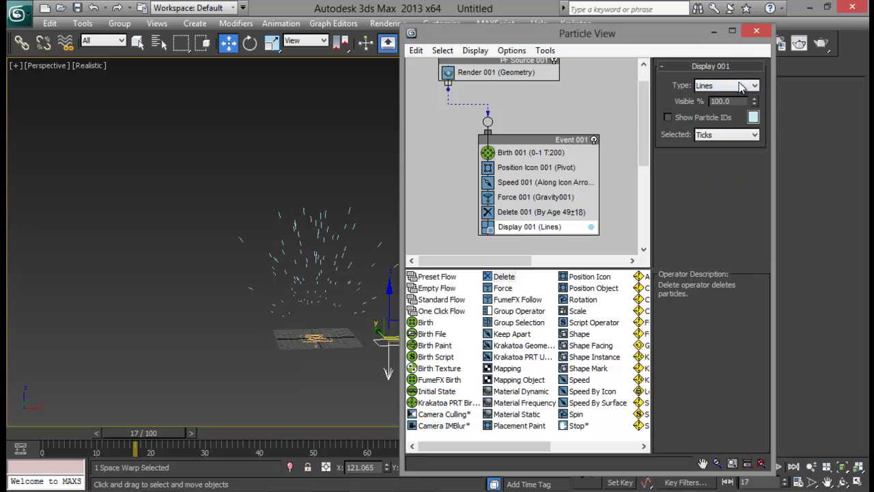
{"action": "left_click", "coordinate": [744, 85]}
{"action": "left_click", "coordinate": [715, 108]}
Set the Display operator's color to pure red and its type to Ticks, and move Particle View clear of the burst
{"action": "left_click", "coordinate": [753, 117]}
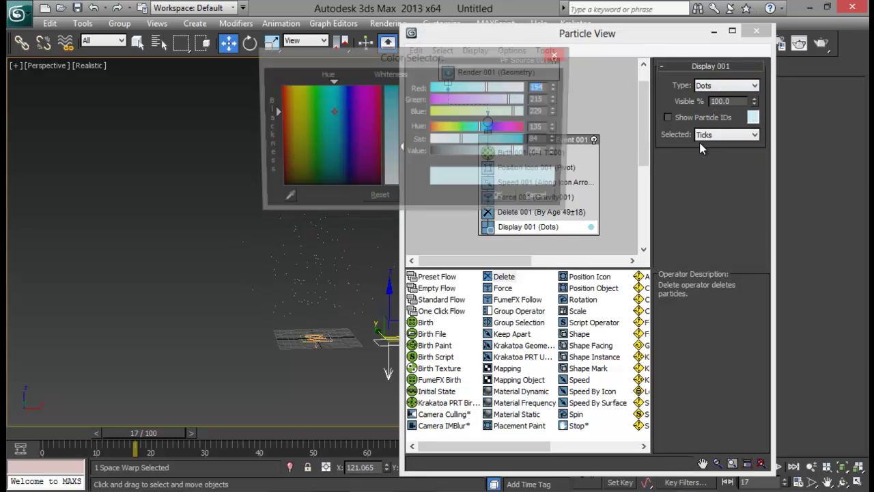
{"action": "left_click_drag", "start_coordinate": [346, 122], "coordinate": [381, 87]}
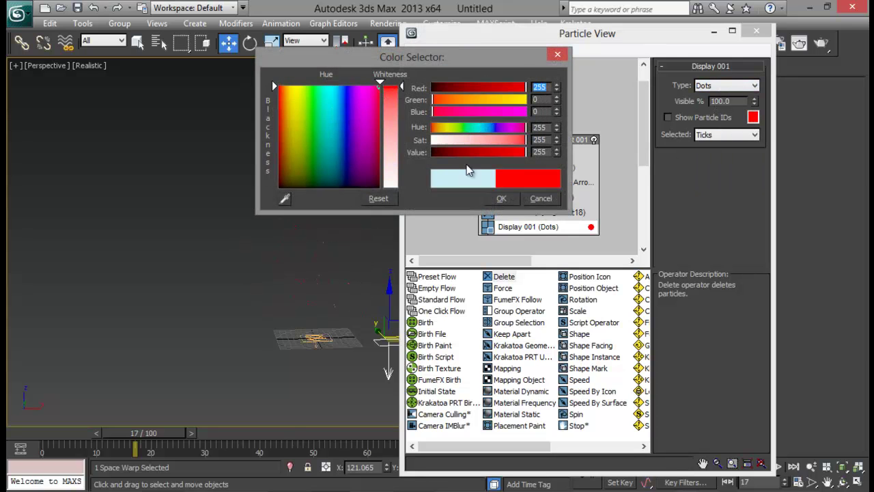
{"action": "left_click", "coordinate": [500, 198]}
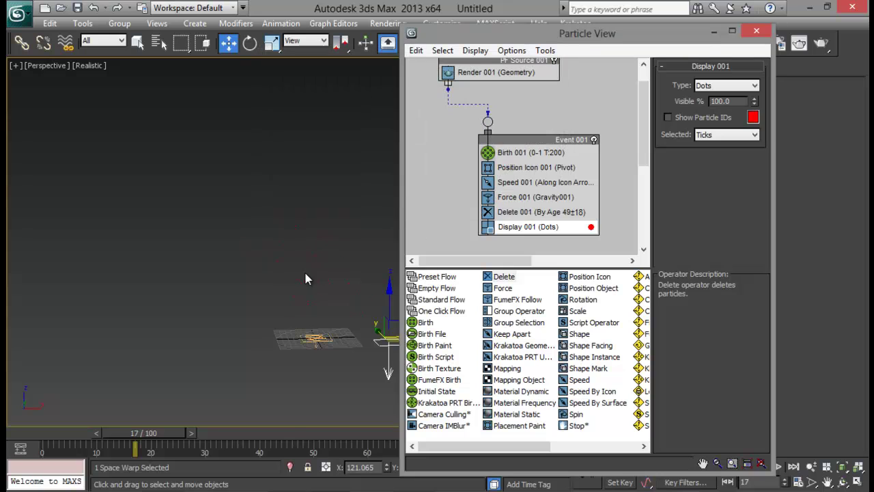
{"action": "left_click", "coordinate": [715, 83]}
{"action": "left_click", "coordinate": [719, 113]}
{"action": "left_click_drag", "start_coordinate": [498, 38], "coordinate": [575, 42]}
{"action": "middle_click_drag", "start_coordinate": [678, 191], "coordinate": [674, 158]}
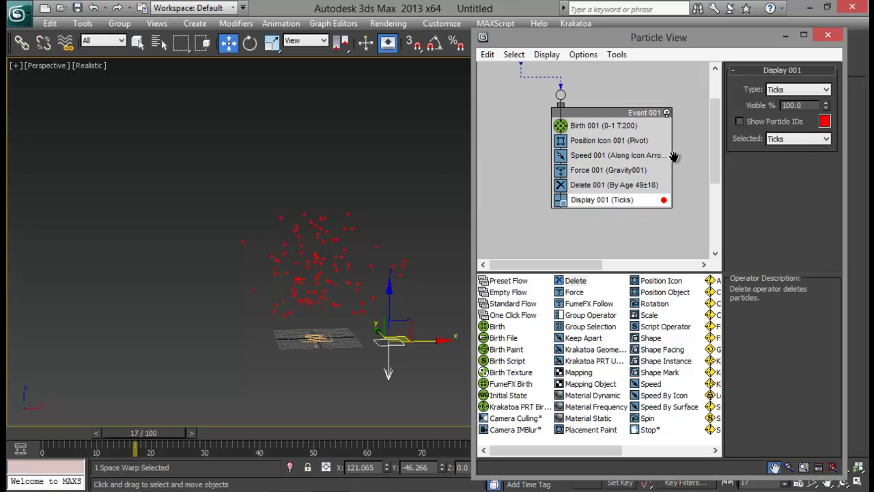
{"action": "middle_click_drag", "start_coordinate": [427, 255], "coordinate": [392, 253]}
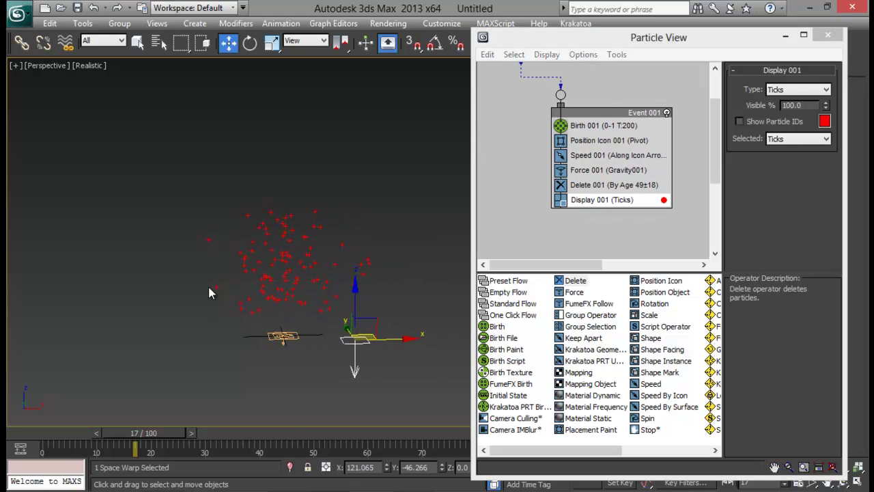
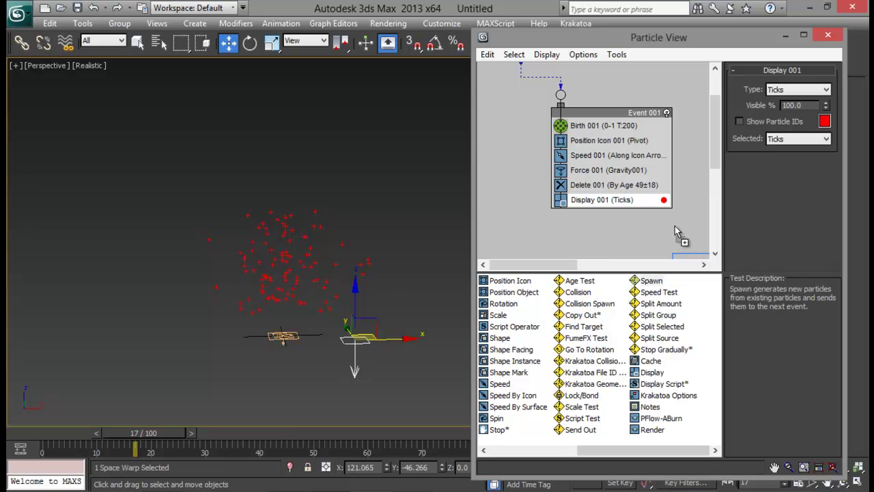
Insert a Spawn test between the Force and Delete operators, spawning By Travel Distance with Step Size 0.6
{"action": "left_click", "coordinate": [604, 185]}
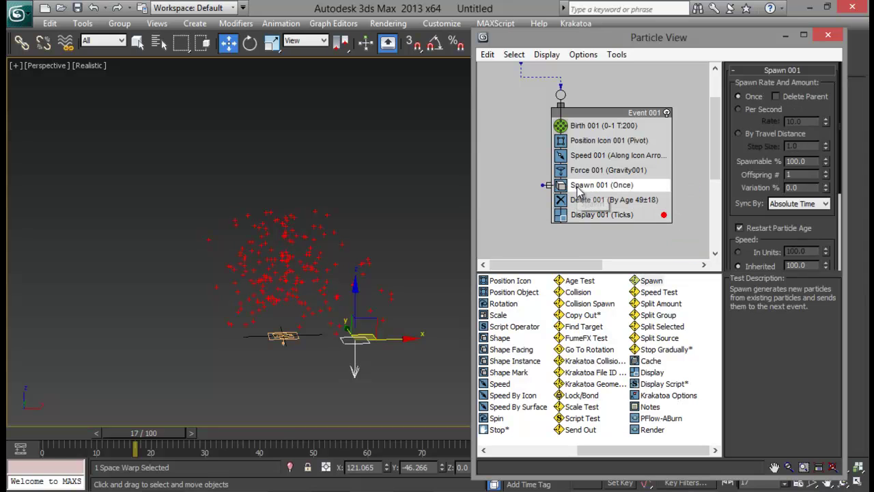
{"action": "left_click", "coordinate": [757, 135]}
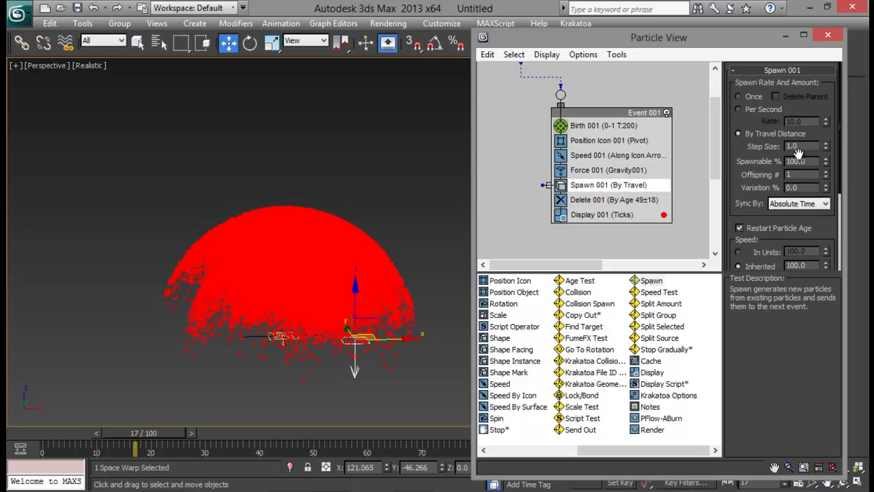
{"action": "double_click", "coordinate": [807, 148]}
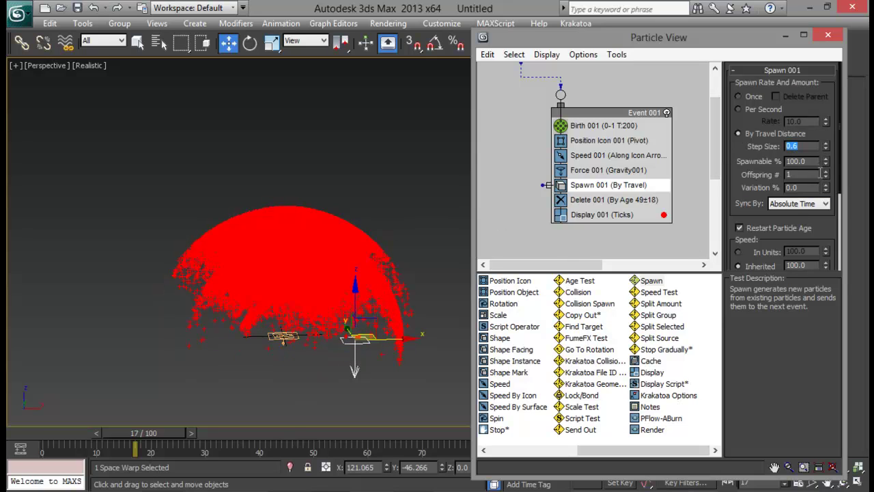
Set the Spawn test's Inherited speed to 0.5 and scrub the timeline to frame 15
{"action": "left_click_drag", "start_coordinate": [738, 193], "coordinate": [738, 120]}
{"action": "left_click_drag", "start_coordinate": [811, 190], "coordinate": [746, 191]}
{"action": "type", "text": "0.5"}
{"action": "key", "text": "Return"}
{"action": "mouse_move", "coordinate": [134, 433]}
{"action": "left_mouse_down"}
{"action": "mouse_move", "coordinate": [63, 432]}
{"action": "mouse_move", "coordinate": [183, 439]}
{"action": "mouse_move", "coordinate": [102, 437]}
{"action": "left_mouse_up"}
{"action": "key", "text": "w"}
Turn off the Force operator in Event 001 and scrub the timeline to frame 46
{"action": "left_click", "coordinate": [638, 172]}
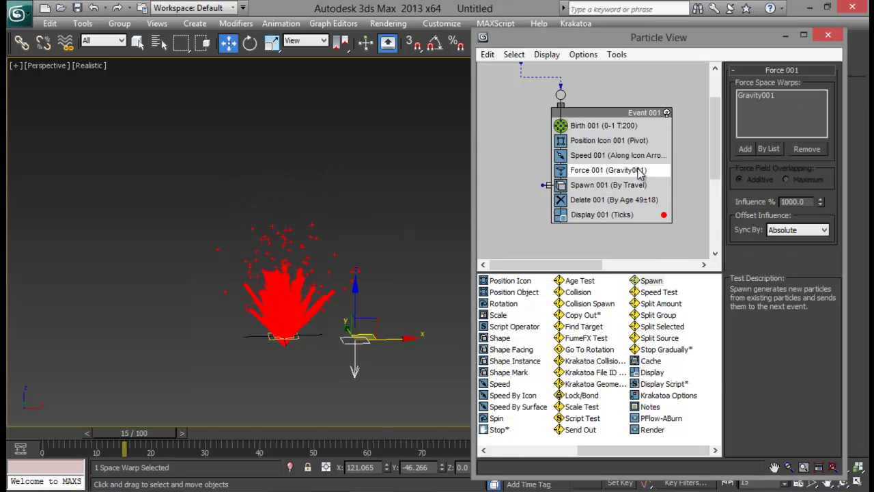
{"action": "right_click", "coordinate": [637, 171]}
{"action": "left_click", "coordinate": [676, 229]}
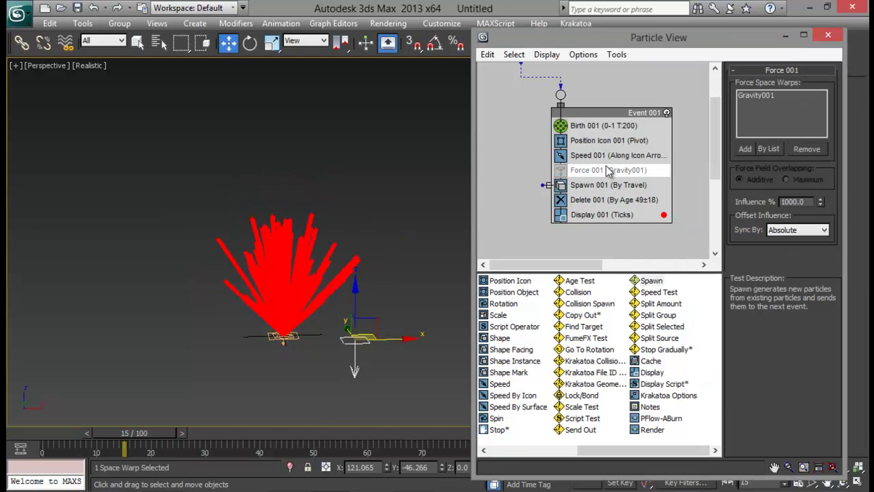
{"action": "mouse_move", "coordinate": [156, 431]}
{"action": "left_mouse_down"}
{"action": "mouse_move", "coordinate": [69, 434]}
{"action": "mouse_move", "coordinate": [315, 437]}
{"action": "left_mouse_up"}
{"action": "key", "text": "w"}
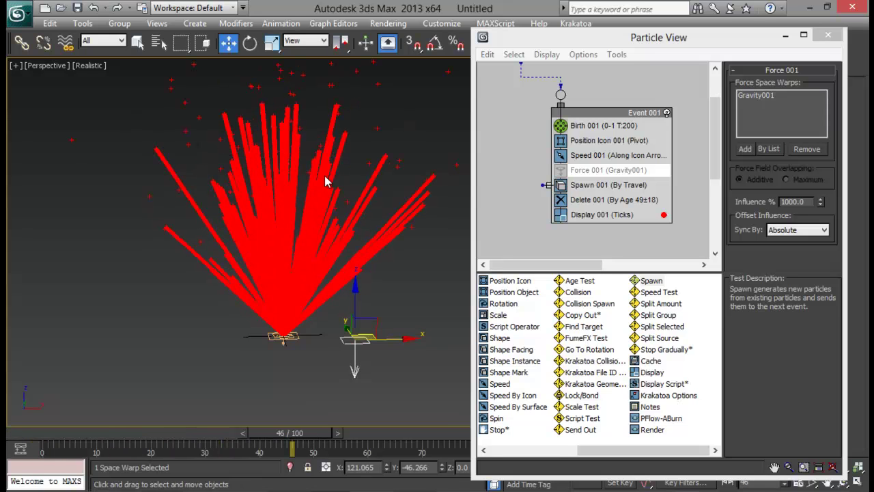
Lower the PF Source's Viewport quantity multiplier to 5%
{"action": "middle_click_drag", "start_coordinate": [601, 77], "coordinate": [589, 124]}
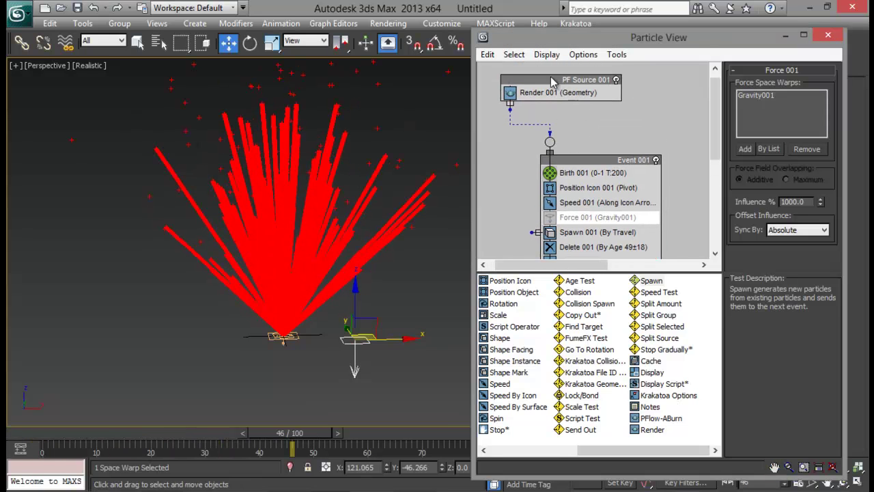
{"action": "left_click", "coordinate": [559, 81]}
{"action": "left_click_drag", "start_coordinate": [746, 113], "coordinate": [746, 244]}
{"action": "left_click_drag", "start_coordinate": [808, 129], "coordinate": [697, 130]}
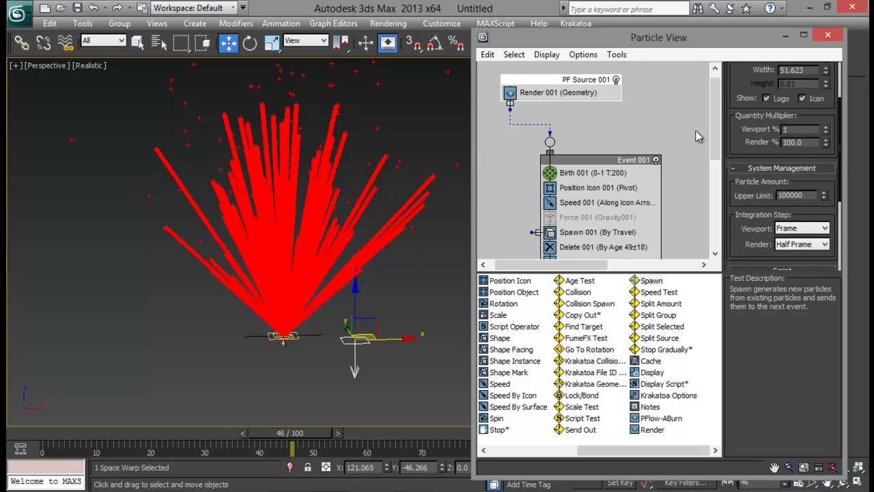
{"action": "middle_click_drag", "start_coordinate": [286, 177], "coordinate": [287, 259]}
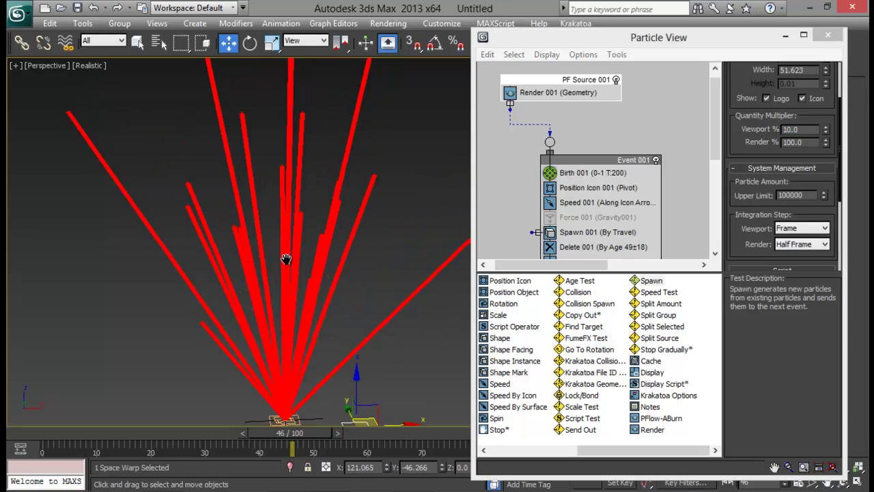
{"action": "scroll", "coordinate": [304, 250], "scroll_direction": "down", "scroll_amount": 3}
{"action": "left_click", "coordinate": [743, 131]}
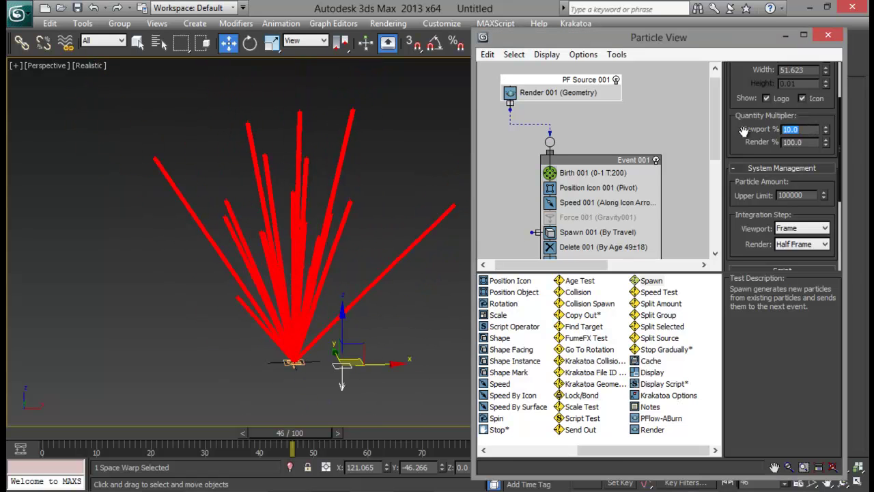
{"action": "key", "text": "Return"}
Scrub the timeline to preview the reduced particle trails, ending at frame 29
{"action": "left_click_drag", "start_coordinate": [302, 434], "coordinate": [356, 441]}
{"action": "key", "text": "w"}
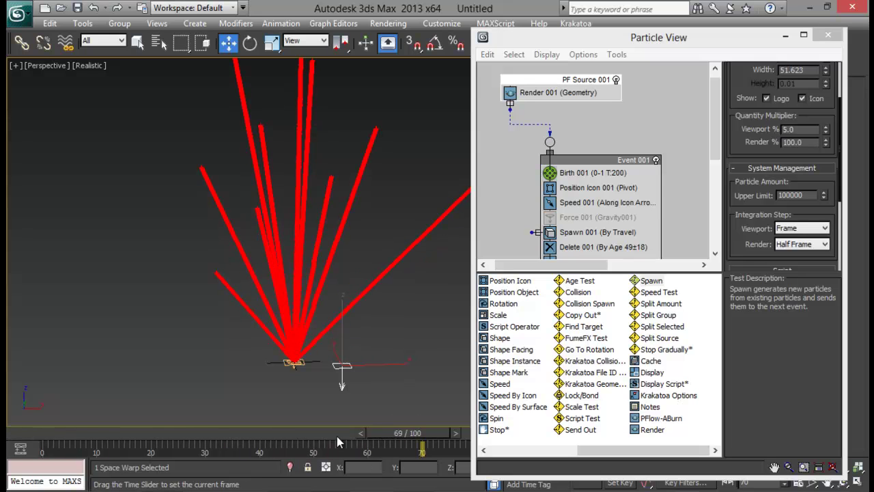
{"action": "left_click_drag", "start_coordinate": [116, 433], "coordinate": [203, 433]}
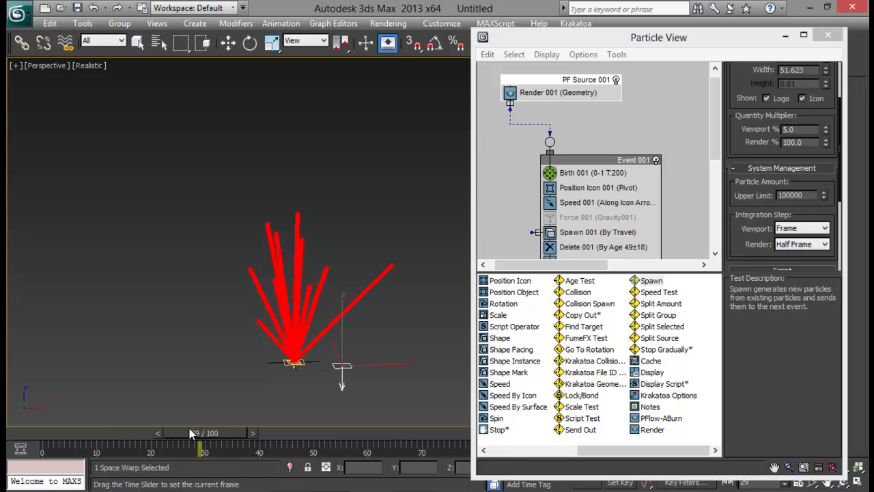
Set the Spawn test's speed Variation to 38% and Divergence to 60.5, and scrub the timeline to frame 28
{"action": "middle_click_drag", "start_coordinate": [686, 194], "coordinate": [675, 135]}
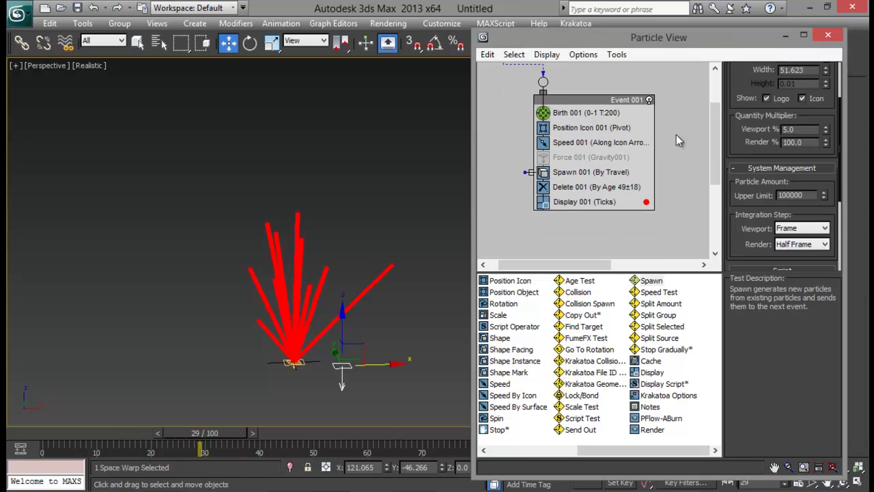
{"action": "left_click", "coordinate": [592, 176]}
{"action": "left_click_drag", "start_coordinate": [732, 191], "coordinate": [741, 154]}
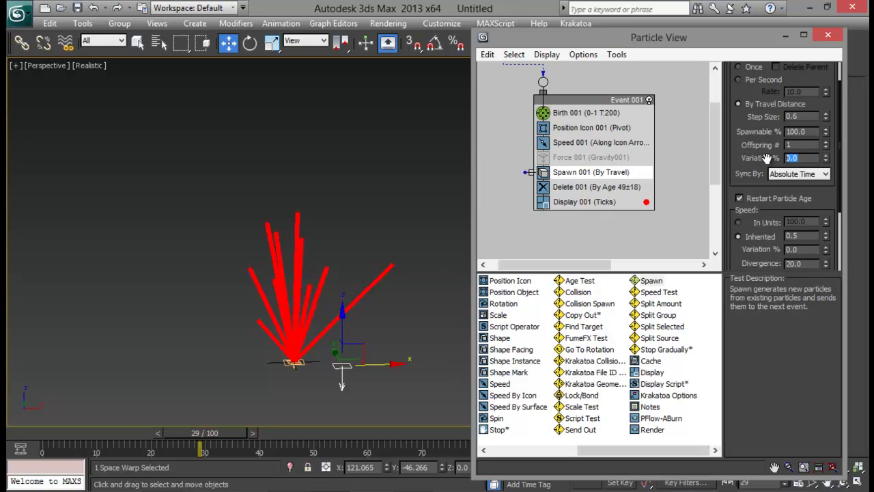
{"action": "left_click_drag", "start_coordinate": [828, 158], "coordinate": [823, 120]}
{"action": "left_click_drag", "start_coordinate": [739, 164], "coordinate": [741, 129]}
{"action": "right_click", "coordinate": [827, 124]}
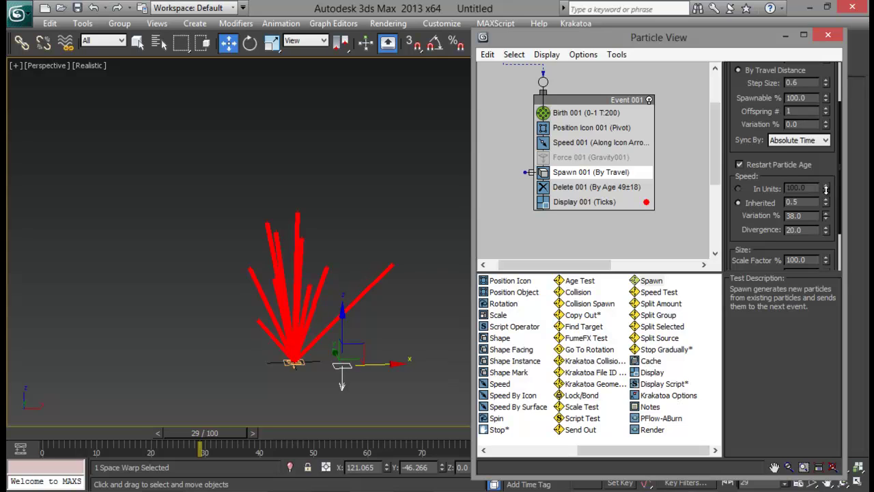
{"action": "left_click_drag", "start_coordinate": [811, 230], "coordinate": [737, 230]}
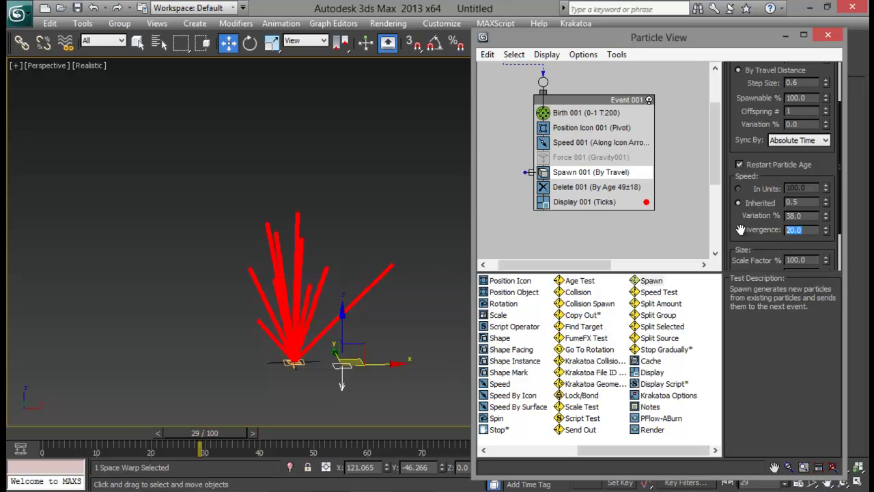
{"action": "left_click", "coordinate": [826, 227]}
{"action": "left_click_drag", "start_coordinate": [171, 430], "coordinate": [198, 433]}
{"action": "key", "text": "w"}
Turn the Force operator back on, scrub through the animation and return the timeline to frame 0
{"action": "right_click", "coordinate": [583, 157]}
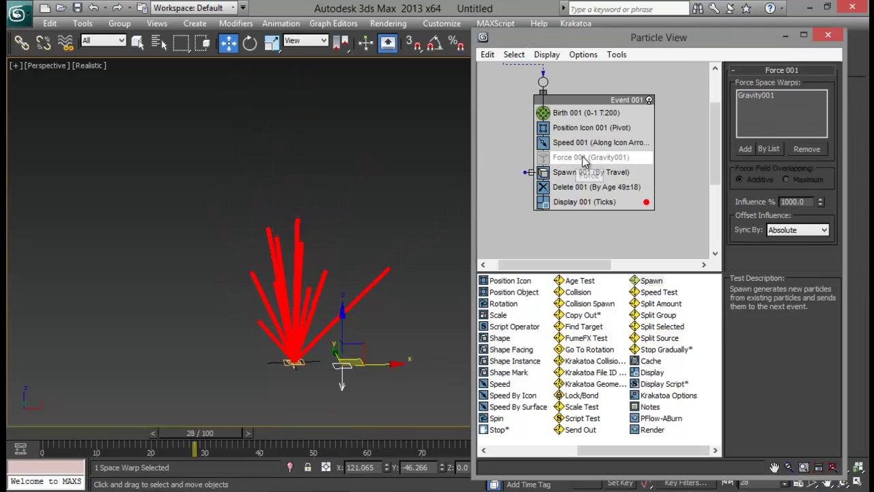
{"action": "left_click", "coordinate": [625, 198]}
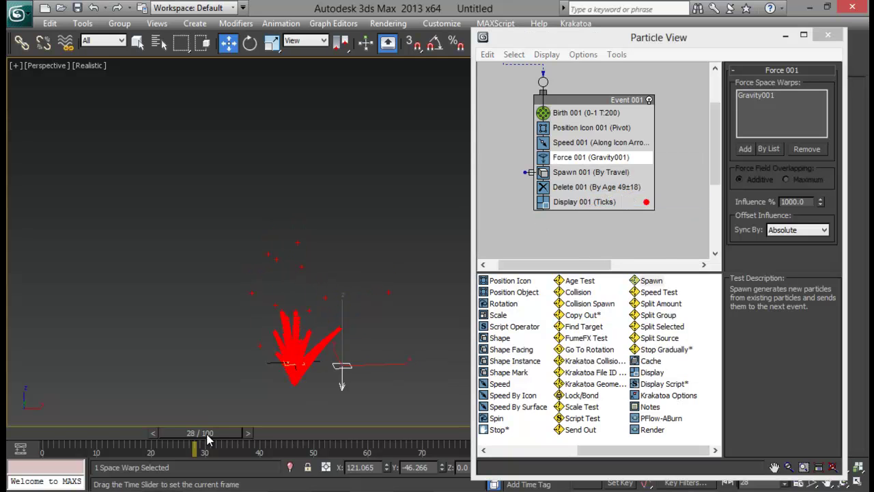
{"action": "left_click", "coordinate": [34, 434]}
{"action": "left_click_drag", "start_coordinate": [76, 437], "coordinate": [173, 434]}
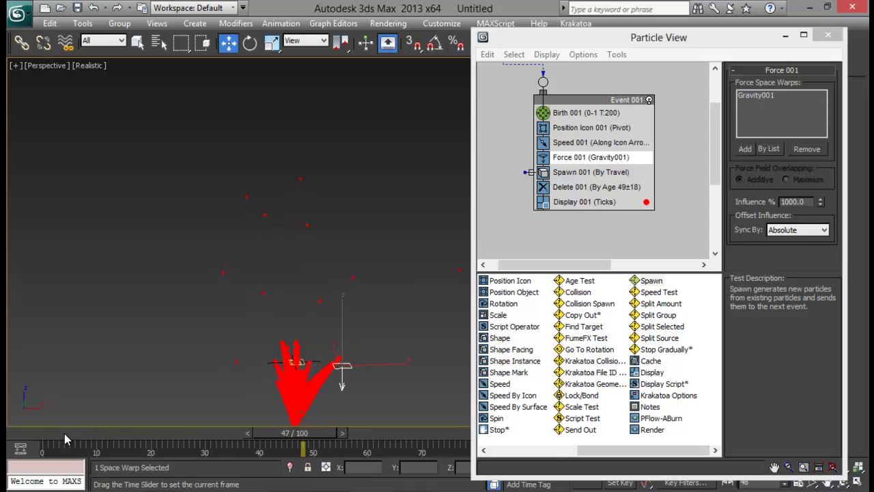
{"action": "left_click", "coordinate": [41, 437]}
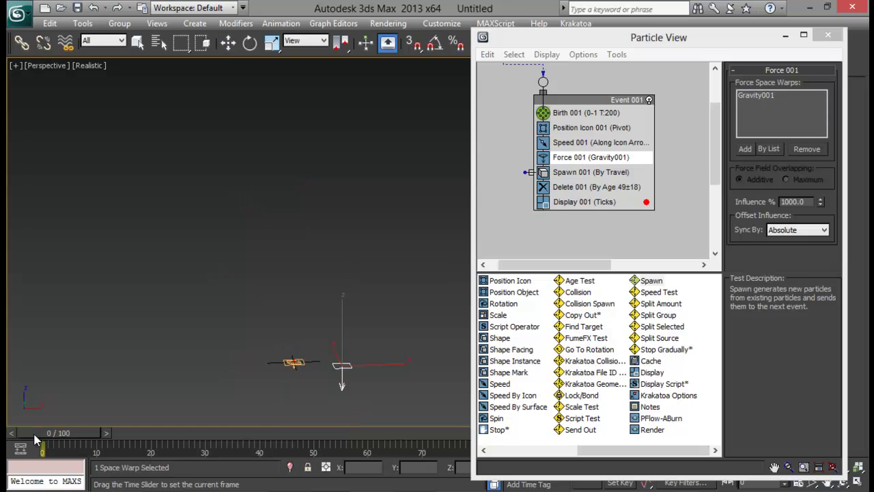
Create a new event from a Display operator, wire the Spawn test to it and scrub to frame 59
{"action": "left_click", "coordinate": [616, 455]}
{"action": "left_click_drag", "start_coordinate": [631, 454], "coordinate": [677, 450]}
{"action": "left_click_drag", "start_coordinate": [657, 375], "coordinate": [506, 236]}
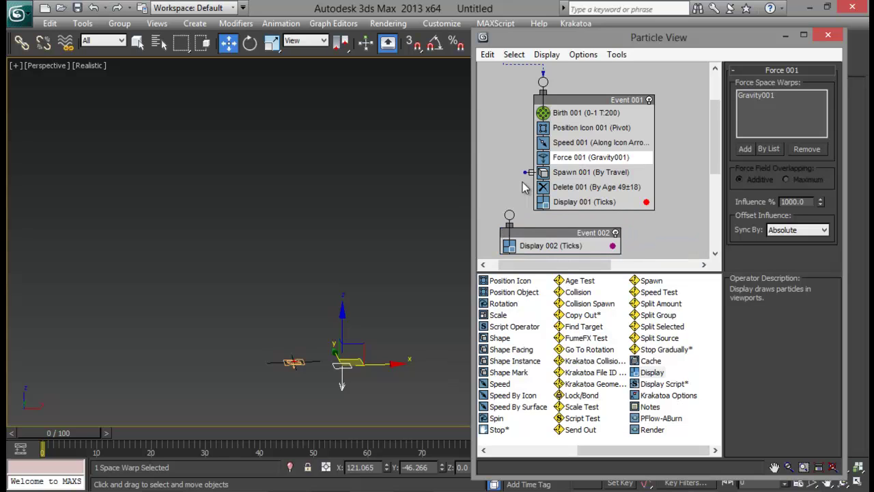
{"action": "left_click_drag", "start_coordinate": [523, 170], "coordinate": [510, 216]}
{"action": "mouse_move", "coordinate": [61, 431]}
{"action": "left_mouse_down"}
{"action": "mouse_move", "coordinate": [469, 444]}
{"action": "mouse_move", "coordinate": [266, 445]}
{"action": "mouse_move", "coordinate": [361, 445]}
{"action": "left_mouse_up"}
{"action": "key", "text": "w"}
Rename the PF Source as Explosion
{"action": "middle_click_drag", "start_coordinate": [648, 226], "coordinate": [650, 202]}
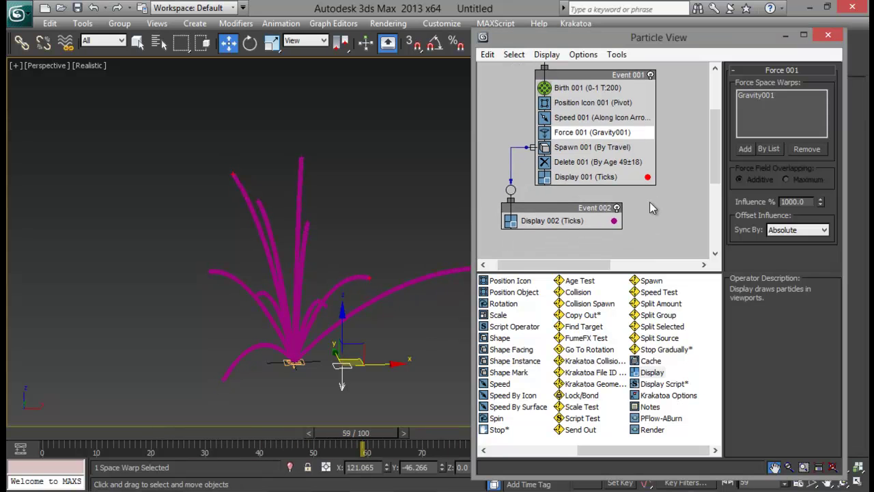
{"action": "middle_click_drag", "start_coordinate": [643, 94], "coordinate": [642, 141]}
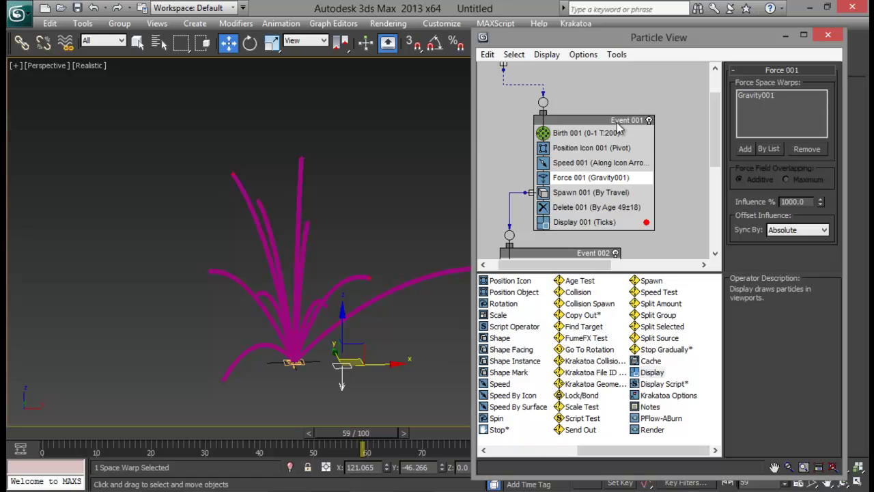
{"action": "scroll", "coordinate": [622, 131], "scroll_direction": "up", "scroll_amount": 3}
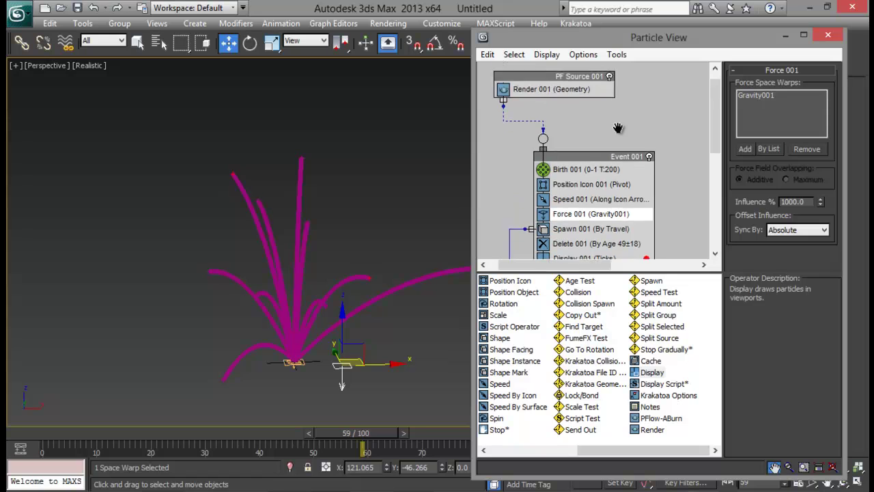
{"action": "right_click", "coordinate": [575, 89]}
{"action": "left_click", "coordinate": [609, 259]}
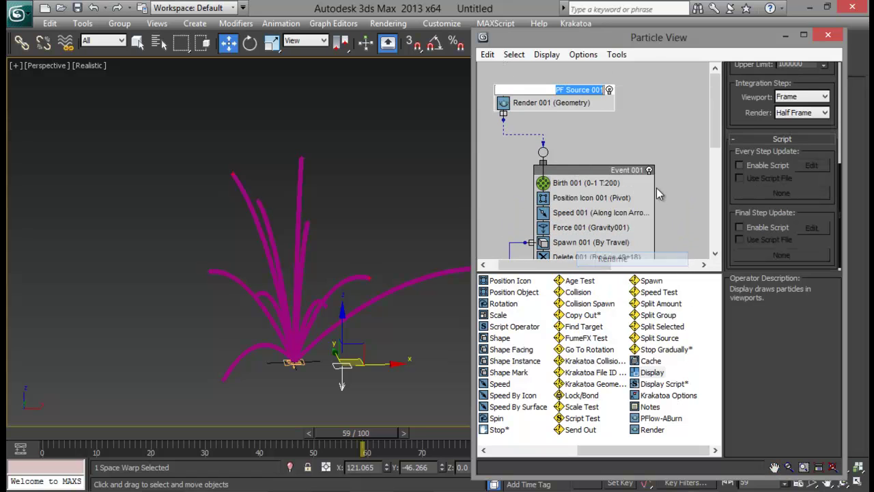
{"action": "type", "text": "Exp"}
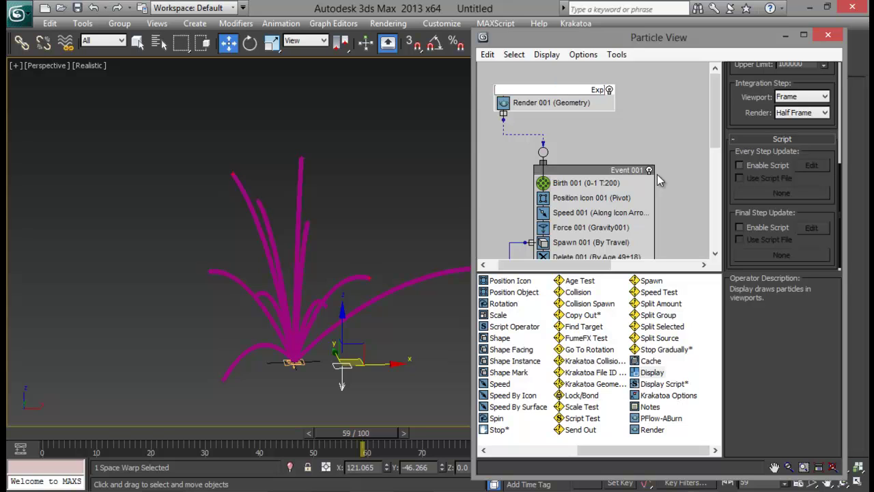
{"action": "type", "text": "losion"}
{"action": "key", "text": "Return"}
Add a Delete operator to Event 002, removing By Particle Age with Life Span 16, and scrub to frame 44
{"action": "middle_click_drag", "start_coordinate": [665, 219], "coordinate": [673, 136]}
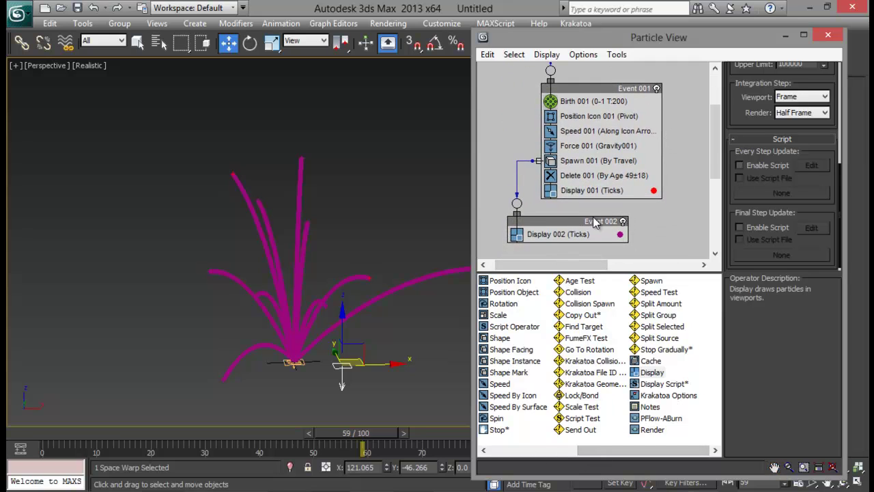
{"action": "left_click_drag", "start_coordinate": [655, 456], "coordinate": [521, 456]}
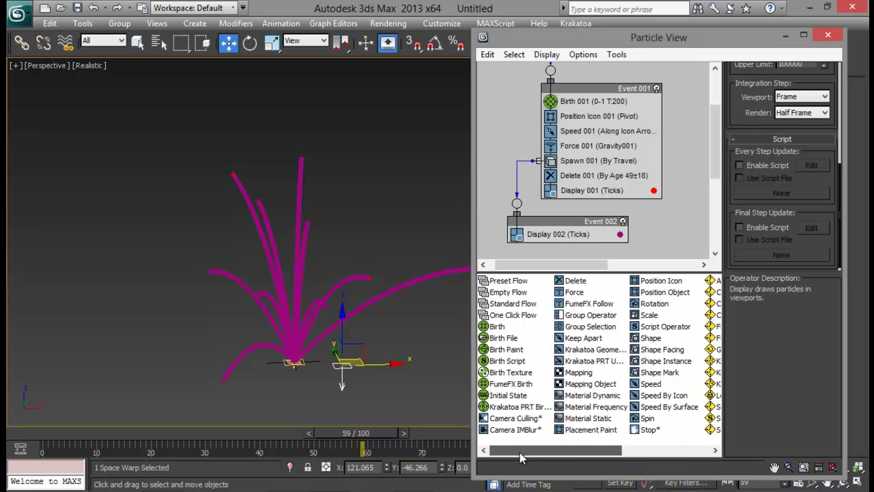
{"action": "left_click_drag", "start_coordinate": [574, 280], "coordinate": [589, 234]}
{"action": "left_click", "coordinate": [588, 234]}
{"action": "left_click", "coordinate": [742, 123]}
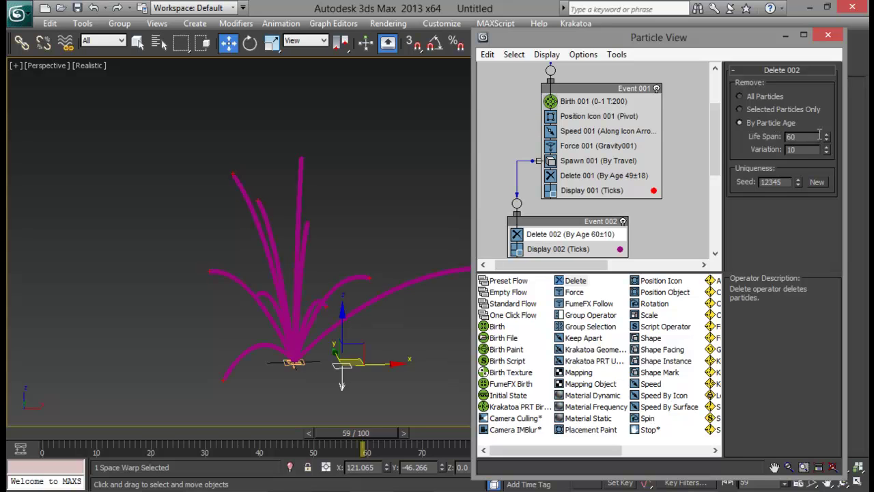
{"action": "left_click_drag", "start_coordinate": [832, 181], "coordinate": [831, 194]}
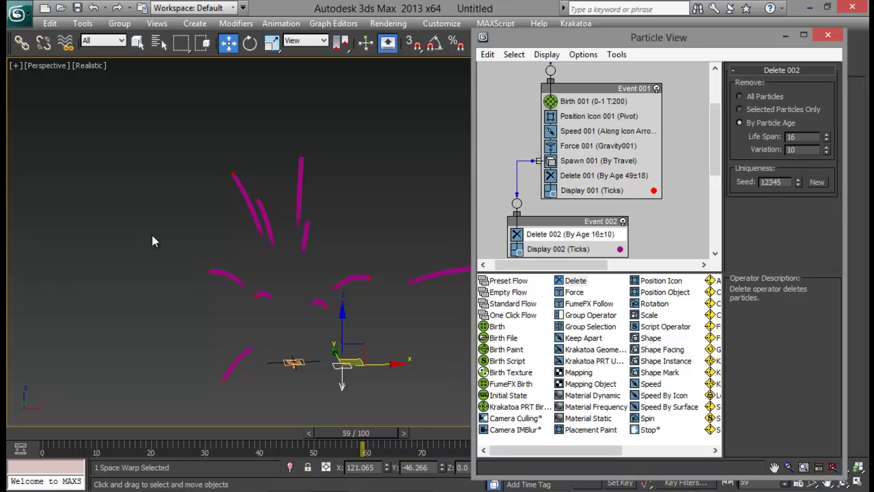
{"action": "middle_click_drag", "start_coordinate": [215, 265], "coordinate": [168, 253]}
{"action": "mouse_move", "coordinate": [323, 433]}
{"action": "left_mouse_down"}
{"action": "mouse_move", "coordinate": [102, 436]}
{"action": "mouse_move", "coordinate": [281, 434]}
{"action": "left_mouse_up"}
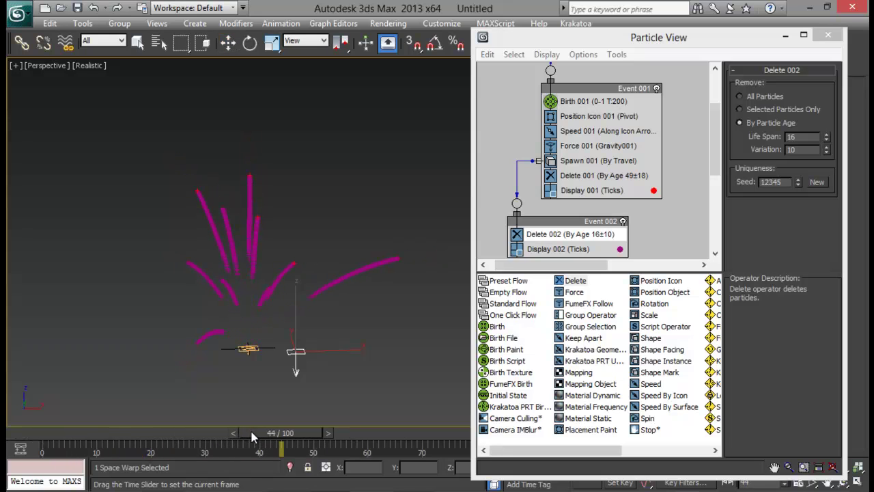
{"action": "key", "text": "w"}
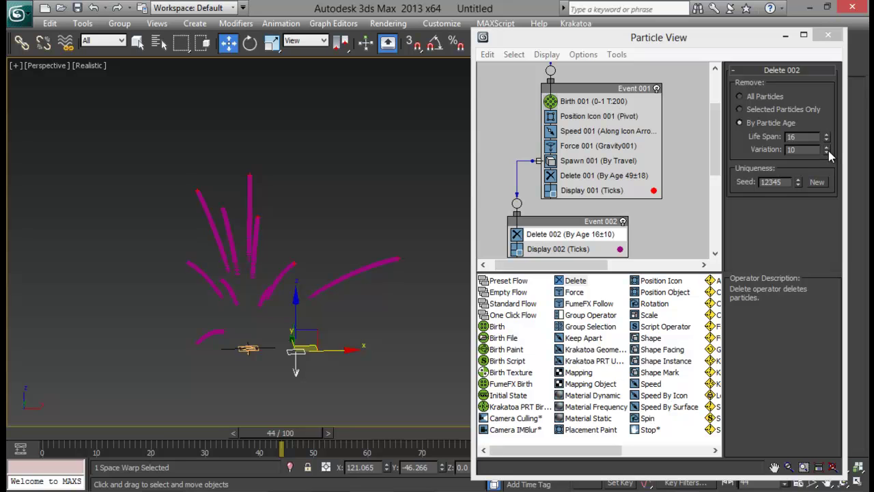
Set the Spawn test's speed Variation to 75% and Divergence to 142, and scrub the timeline to frame 50
{"action": "left_click", "coordinate": [609, 162]}
{"action": "scroll", "coordinate": [799, 216], "scroll_direction": "down", "scroll_amount": 3}
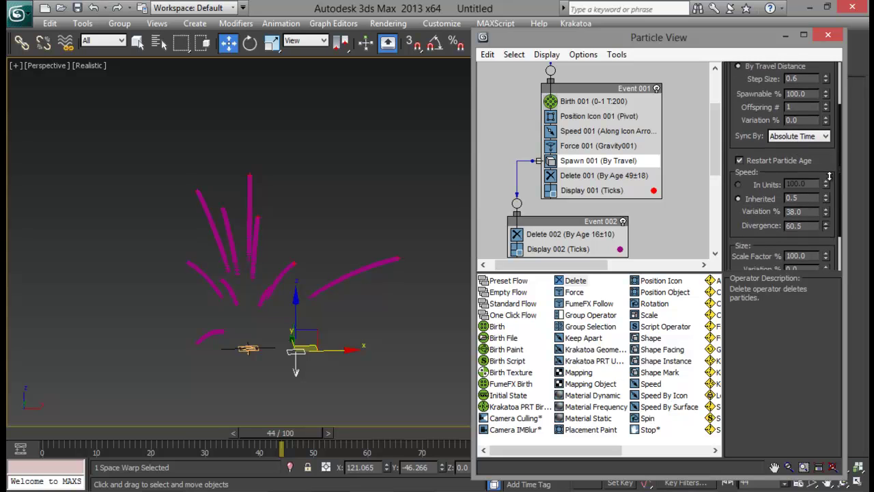
{"action": "left_click_drag", "start_coordinate": [826, 136], "coordinate": [827, 117]}
{"action": "mouse_move", "coordinate": [827, 213]}
{"action": "left_mouse_down"}
{"action": "mouse_move", "coordinate": [828, 138]}
{"action": "mouse_move", "coordinate": [832, 197]}
{"action": "left_mouse_up"}
{"action": "middle_click_drag", "start_coordinate": [634, 225], "coordinate": [613, 218]}
{"action": "left_click_drag", "start_coordinate": [260, 430], "coordinate": [55, 425]}
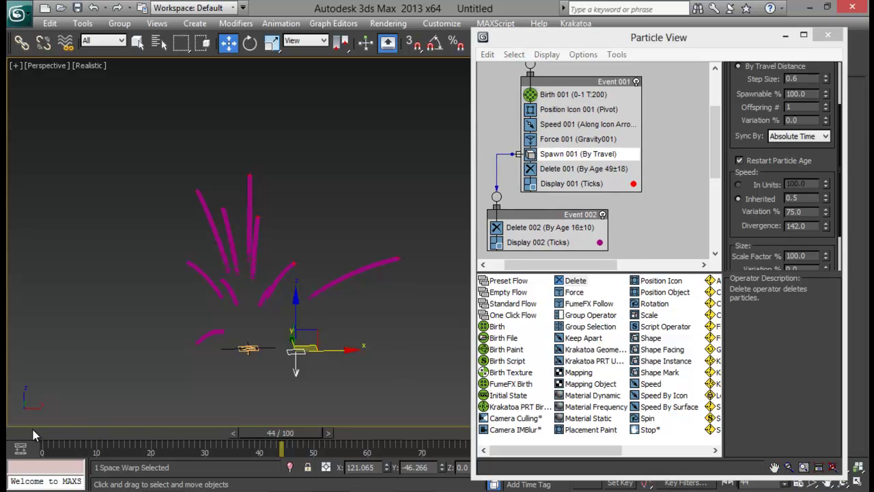
{"action": "left_click_drag", "start_coordinate": [264, 437], "coordinate": [299, 441]}
{"action": "middle_click_drag", "start_coordinate": [674, 160], "coordinate": [656, 248]}
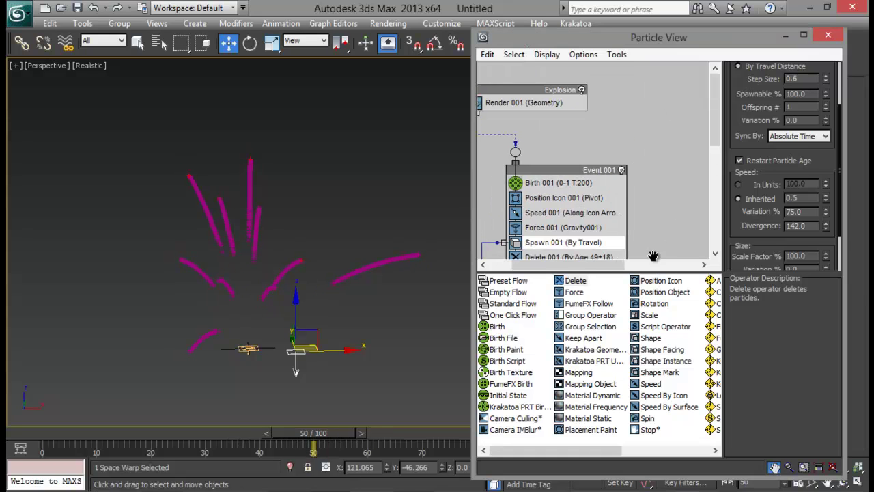
Set the Explosion source's viewport Quantity Multiplier to 50% and scrub the timeline to frame 42
{"action": "left_click", "coordinate": [525, 90]}
{"action": "scroll", "coordinate": [778, 150], "scroll_direction": "up", "scroll_amount": 3}
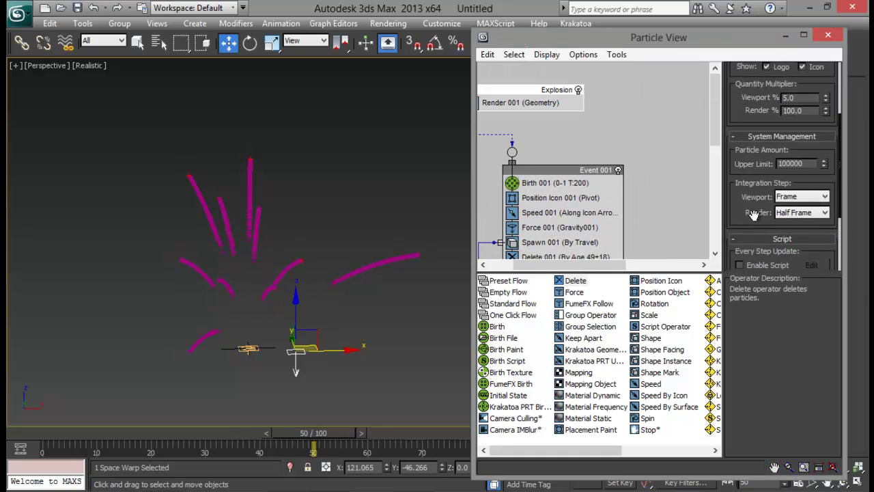
{"action": "type", "text": "50"}
{"action": "key", "text": "Return"}
{"action": "left_click_drag", "start_coordinate": [273, 430], "coordinate": [243, 435]}
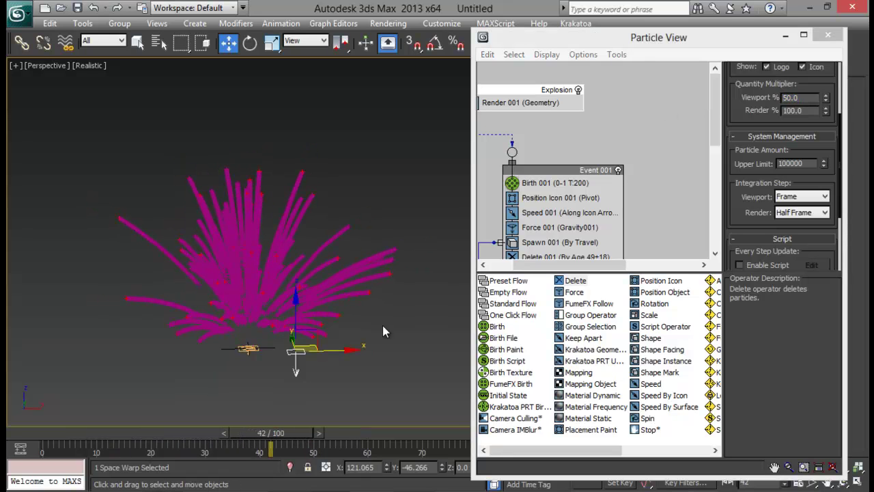
Change the Event 002 Display operator's type to Dots and view the trails closer in the viewport
{"action": "middle_click_drag", "start_coordinate": [648, 196], "coordinate": [677, 93]}
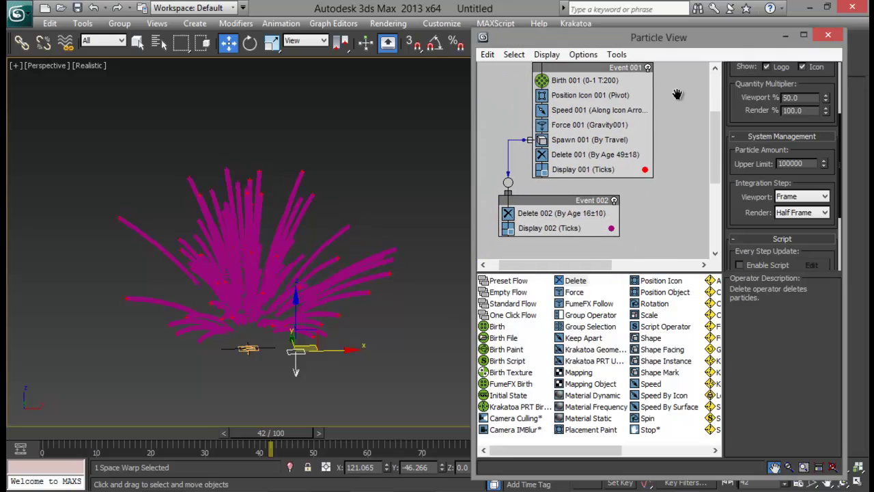
{"action": "left_click", "coordinate": [572, 230]}
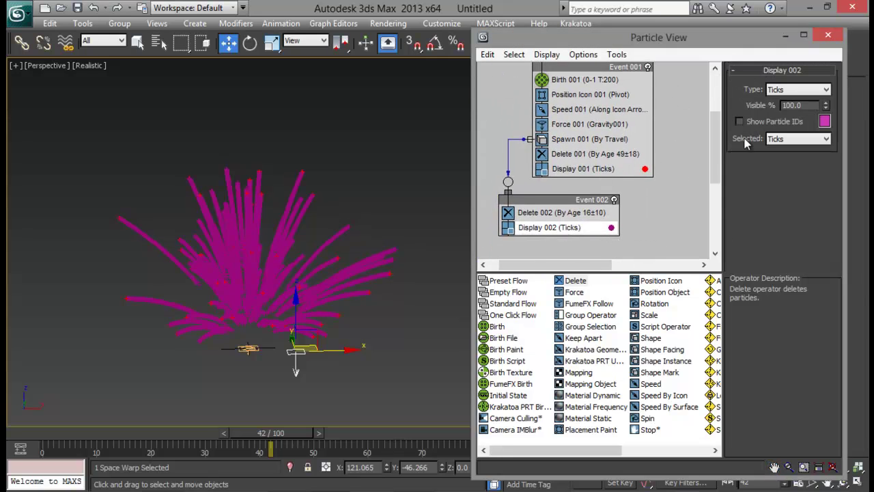
{"action": "left_click", "coordinate": [798, 89]}
{"action": "left_click", "coordinate": [794, 112]}
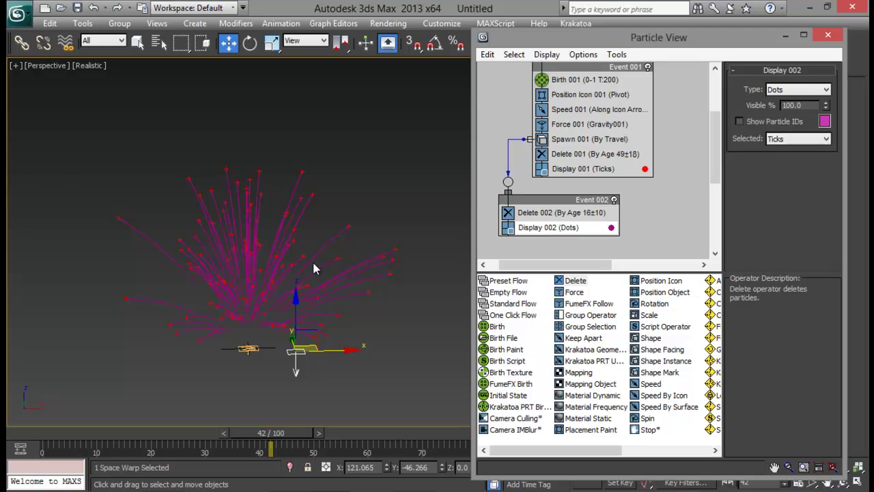
{"action": "scroll", "coordinate": [307, 252], "scroll_direction": "up", "scroll_amount": 3}
{"action": "middle_click_drag", "start_coordinate": [308, 241], "coordinate": [367, 223]}
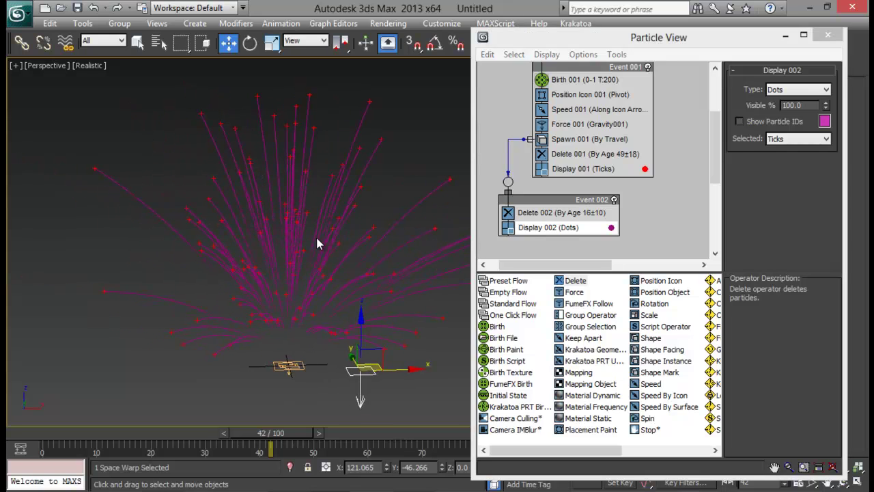
Set the Spawn test's Inherited speed to 5, Variation to 39% and Divergence to 148, scrubbing to frame 29
{"action": "middle_click_drag", "start_coordinate": [691, 196], "coordinate": [681, 215]}
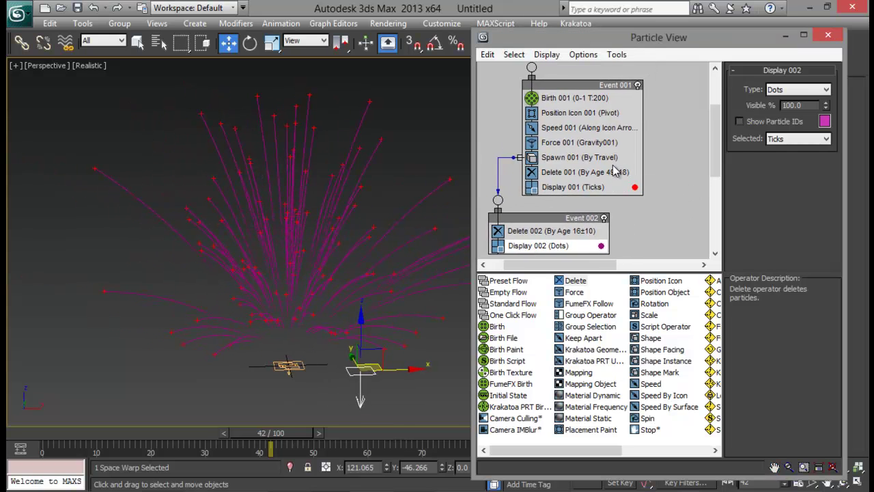
{"action": "left_click", "coordinate": [587, 157]}
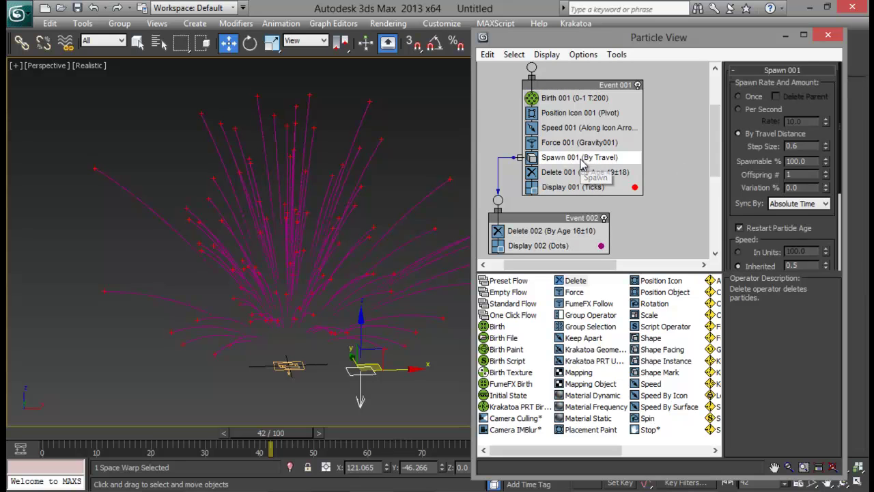
{"action": "scroll", "coordinate": [745, 212], "scroll_direction": "down", "scroll_amount": 3}
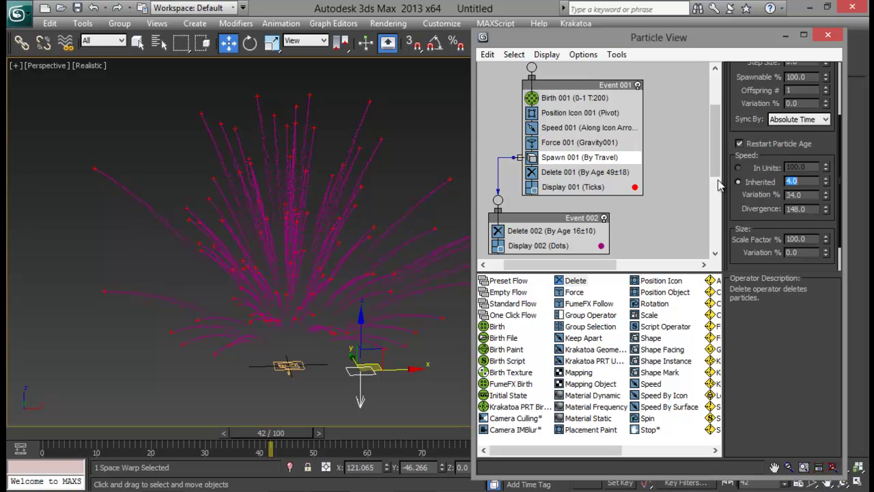
{"action": "left_click_drag", "start_coordinate": [261, 437], "coordinate": [195, 447]}
{"action": "left_click", "coordinate": [799, 180]}
{"action": "left_click_drag", "start_coordinate": [799, 180], "coordinate": [756, 184]}
{"action": "type", "text": "5"}
{"action": "key", "text": "Return"}
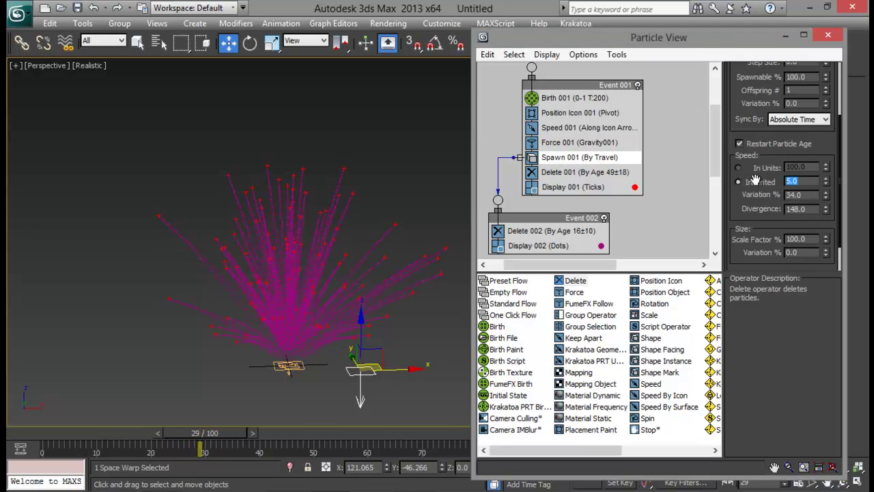
{"action": "left_click_drag", "start_coordinate": [813, 197], "coordinate": [729, 196]}
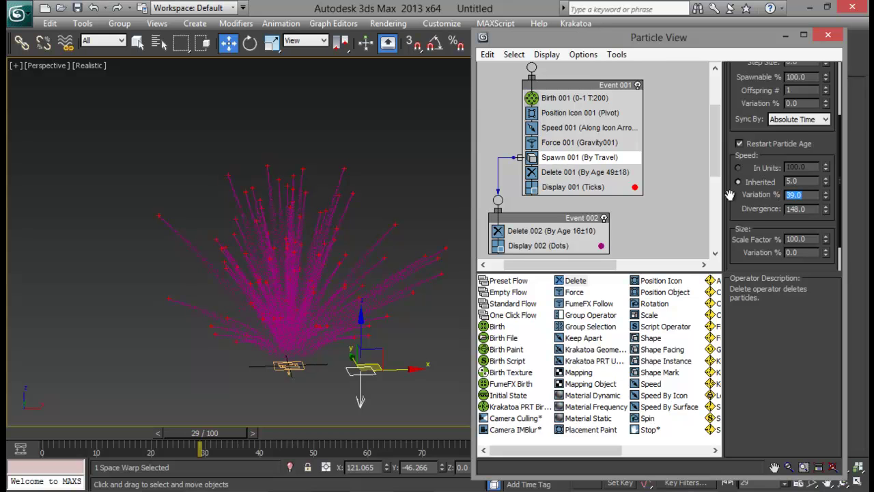
Move Particle View aside and scrub through the explosion's early frames back to frame 0
{"action": "mouse_move", "coordinate": [217, 434]}
{"action": "left_mouse_down"}
{"action": "mouse_move", "coordinate": [372, 429]}
{"action": "mouse_move", "coordinate": [74, 430]}
{"action": "mouse_move", "coordinate": [415, 430]}
{"action": "mouse_move", "coordinate": [192, 440]}
{"action": "mouse_move", "coordinate": [376, 433]}
{"action": "mouse_move", "coordinate": [500, 447]}
{"action": "mouse_move", "coordinate": [89, 448]}
{"action": "mouse_move", "coordinate": [63, 457]}
{"action": "mouse_move", "coordinate": [234, 446]}
{"action": "mouse_move", "coordinate": [134, 448]}
{"action": "left_mouse_up"}
{"action": "key", "text": "w"}
{"action": "left_click_drag", "start_coordinate": [614, 38], "coordinate": [710, 69]}
{"action": "middle_click_drag", "start_coordinate": [327, 289], "coordinate": [341, 205]}
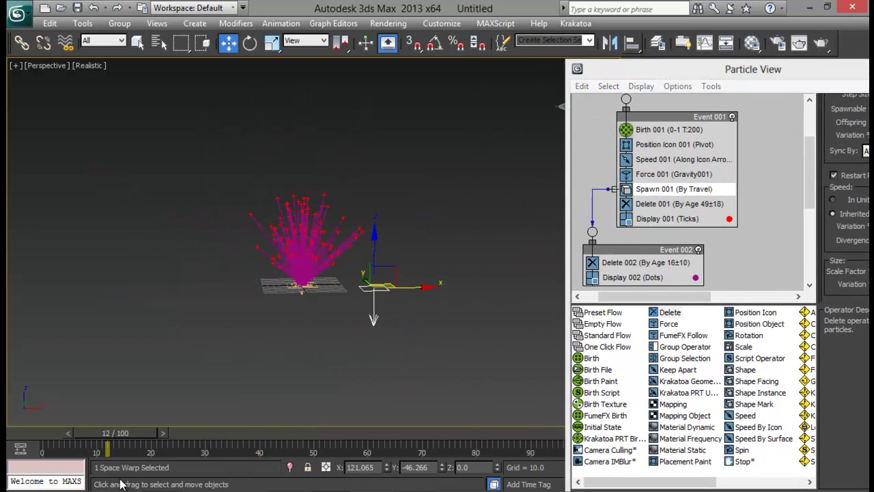
{"action": "left_click_drag", "start_coordinate": [122, 441], "coordinate": [42, 442]}
Minimize Particle View, play the explosion animation in the viewport, then stop it and return to frame 0
{"action": "left_click_drag", "start_coordinate": [826, 69], "coordinate": [570, 89]}
{"action": "left_click", "coordinate": [623, 87]}
{"action": "left_click", "coordinate": [760, 466]}
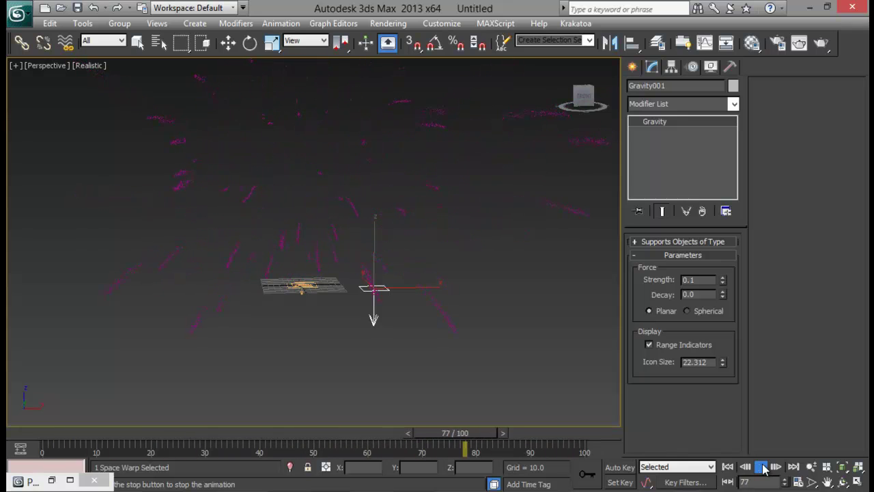
{"action": "left_click", "coordinate": [762, 467]}
{"action": "key", "text": "w"}
{"action": "left_click_drag", "start_coordinate": [457, 433], "coordinate": [10, 419]}
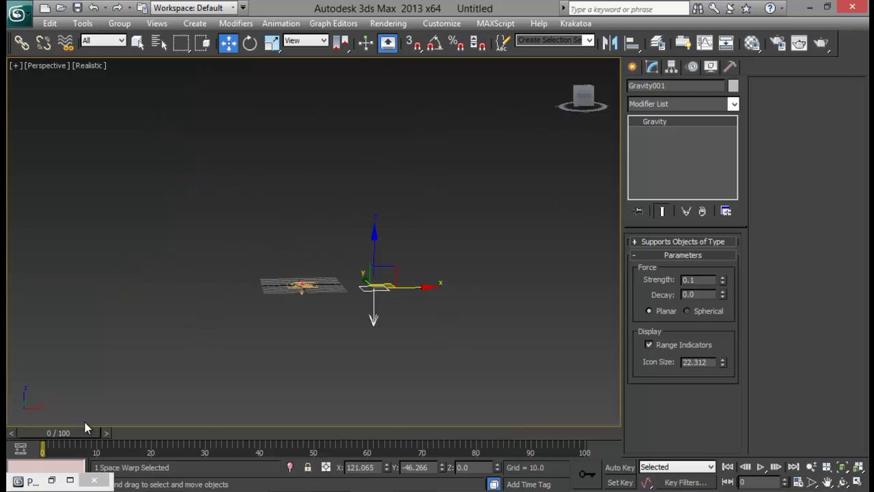
Restore Particle View and clone the whole Explosion flow with both its events as a copy beside the original
{"action": "left_click", "coordinate": [51, 479]}
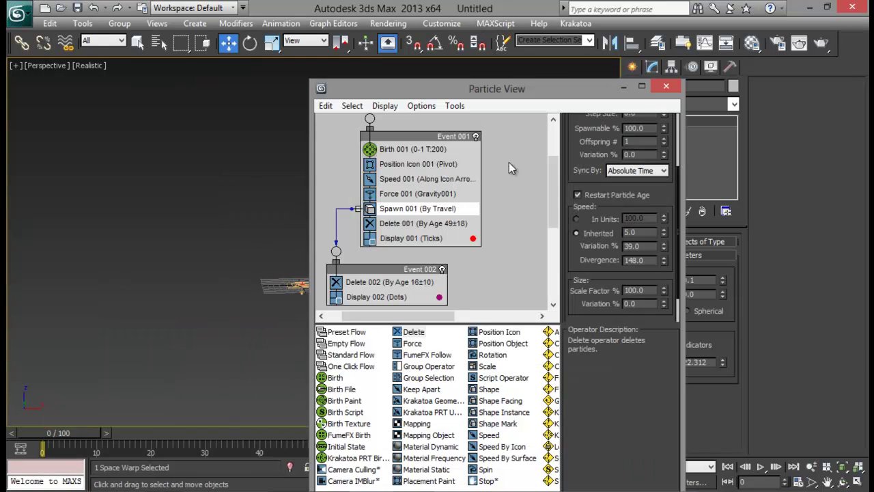
{"action": "scroll", "coordinate": [497, 163], "scroll_direction": "down", "scroll_amount": 2}
{"action": "middle_click_drag", "start_coordinate": [508, 167], "coordinate": [471, 223]}
{"action": "left_click_drag", "start_coordinate": [472, 296], "coordinate": [346, 156]}
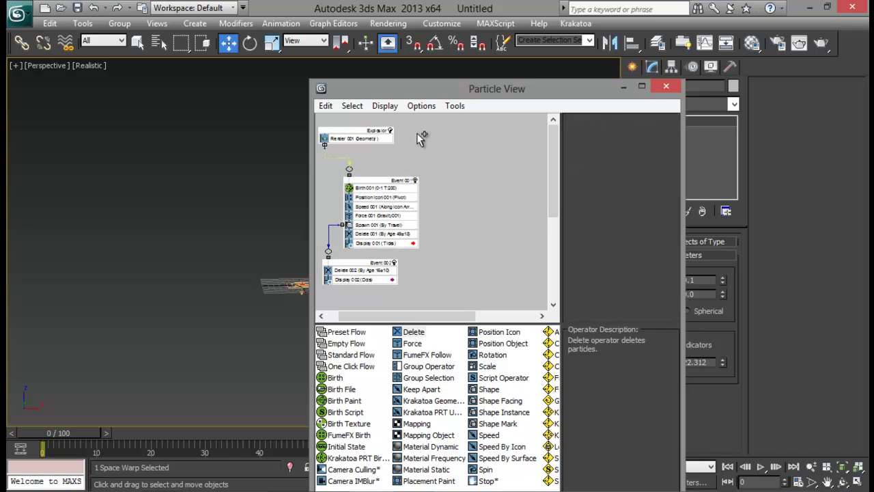
{"action": "left_click_drag", "start_coordinate": [375, 134], "coordinate": [495, 134], "text": "shift"}
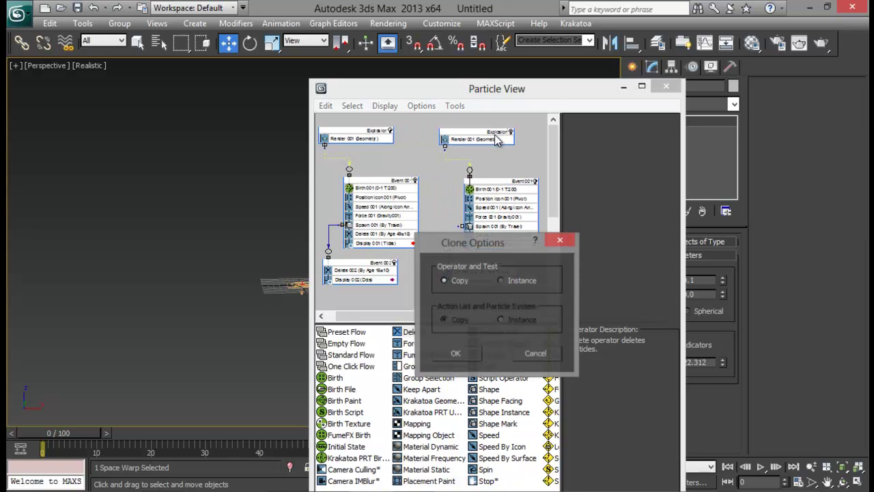
{"action": "left_click", "coordinate": [456, 353]}
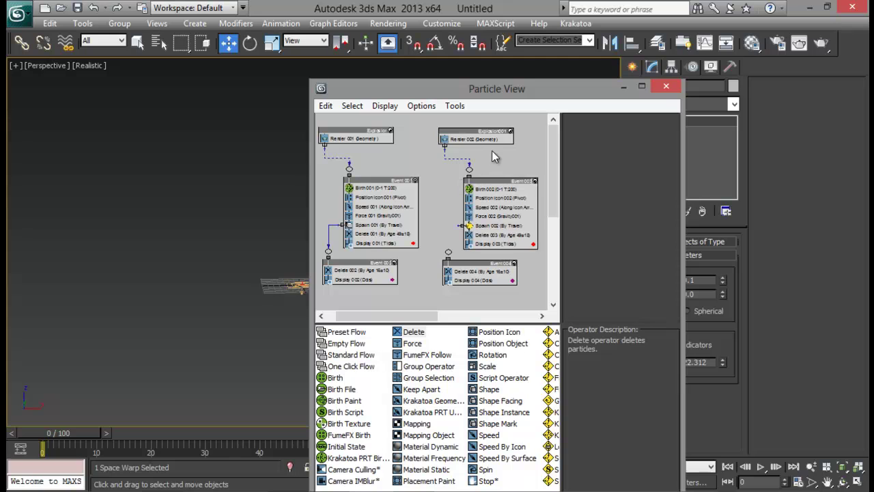
Rename the copied particle source as Shockwave
{"action": "middle_click_drag", "start_coordinate": [483, 175], "coordinate": [461, 174]}
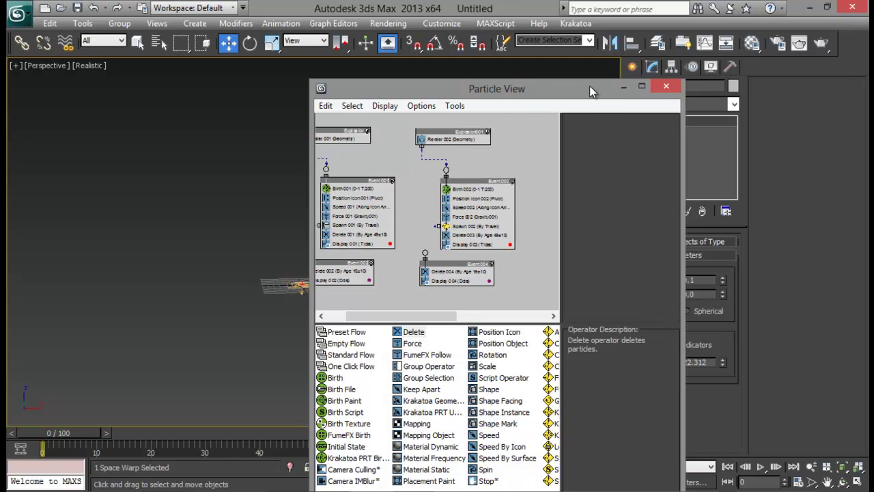
{"action": "left_click_drag", "start_coordinate": [591, 95], "coordinate": [585, 54]}
{"action": "left_click", "coordinate": [615, 477]}
{"action": "left_click_drag", "start_coordinate": [384, 139], "coordinate": [375, 101]}
{"action": "middle_click_drag", "start_coordinate": [483, 124], "coordinate": [438, 154]}
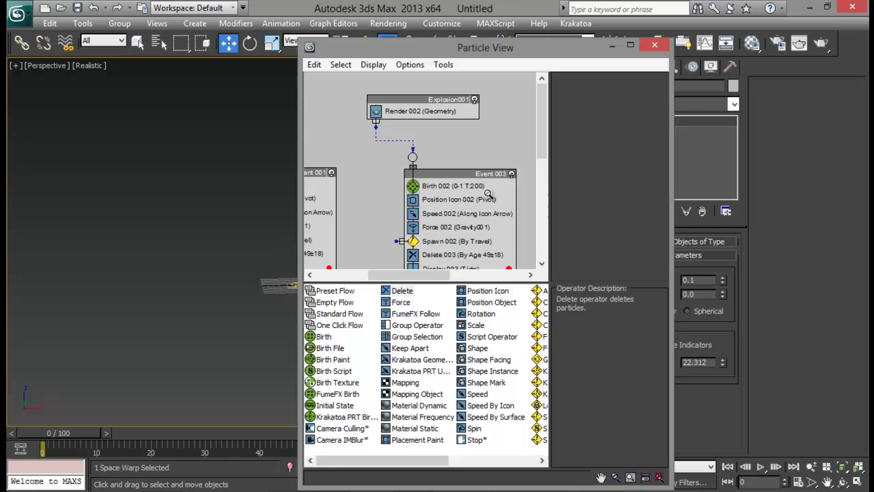
{"action": "right_click", "coordinate": [432, 96]}
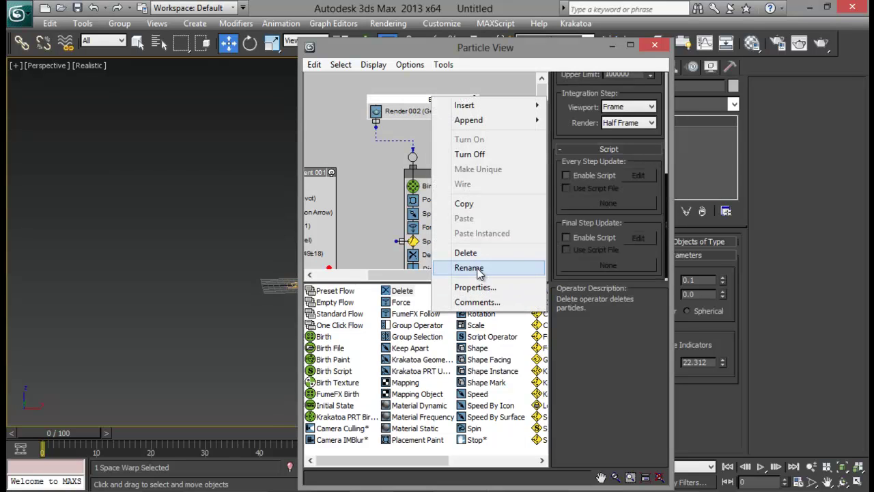
{"action": "left_click", "coordinate": [471, 268]}
{"action": "type", "text": "Shockwave"}
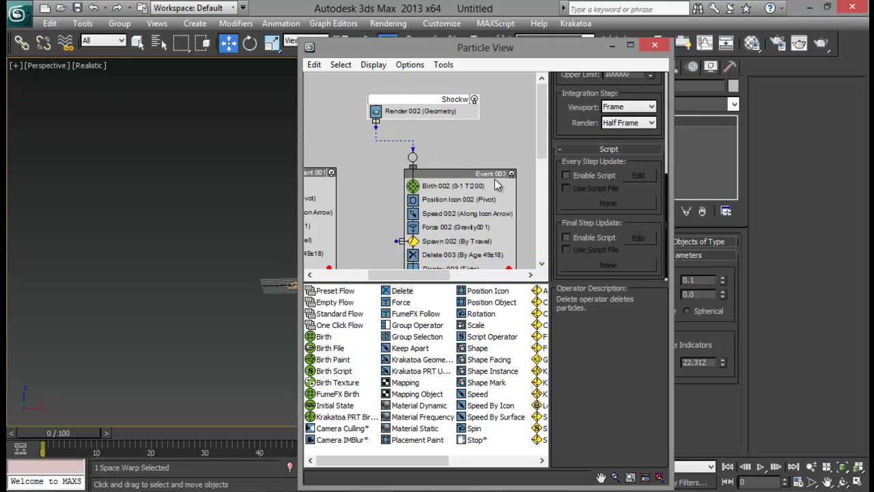
{"action": "key", "text": "Return"}
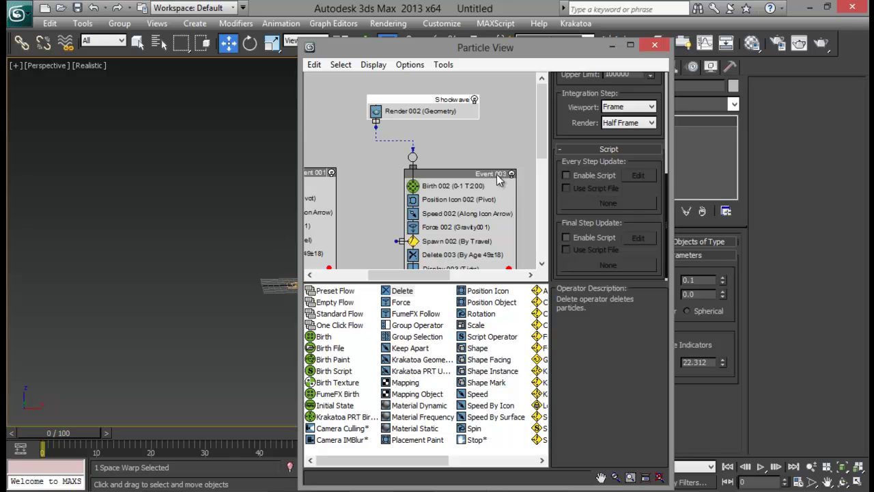
Turn off the original Explosion flow and scrub the timeline to preview the Shockwave particles, stopping at frame 9
{"action": "left_click", "coordinate": [457, 186]}
{"action": "left_click_drag", "start_coordinate": [508, 60], "coordinate": [634, 50]}
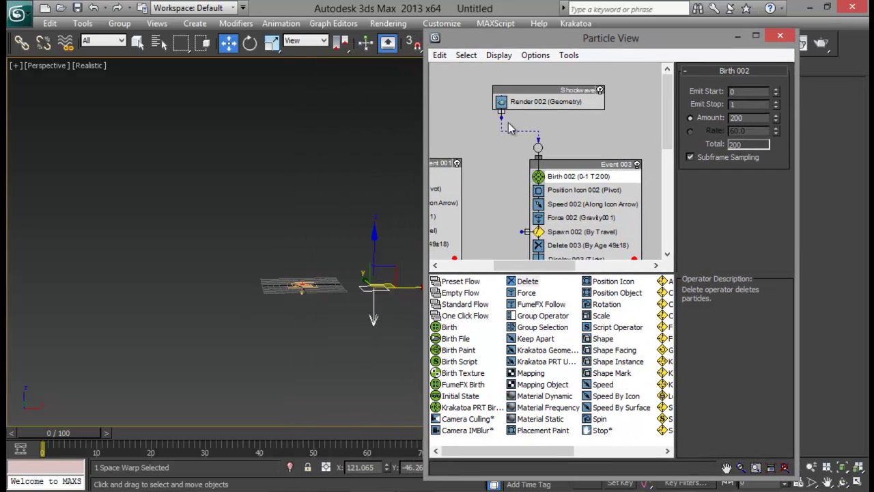
{"action": "middle_click_drag", "start_coordinate": [507, 153], "coordinate": [558, 152]}
{"action": "right_click", "coordinate": [471, 90]}
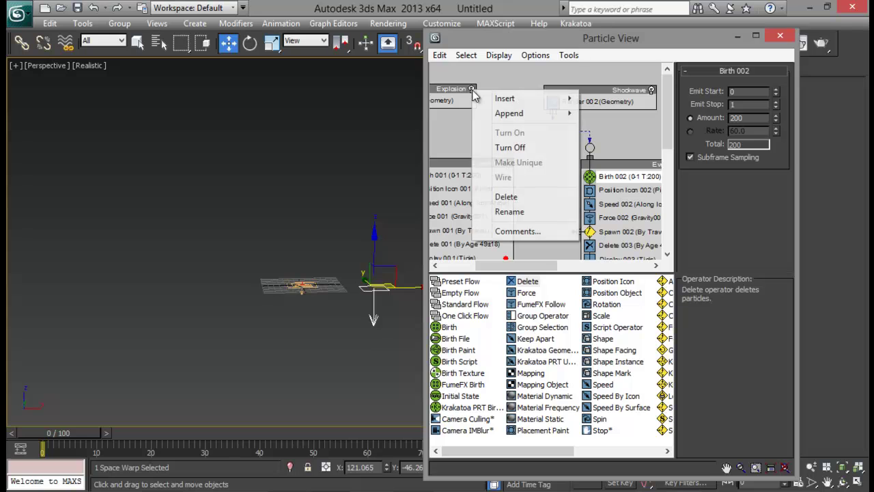
{"action": "left_click", "coordinate": [502, 148]}
{"action": "left_click", "coordinate": [554, 149]}
{"action": "middle_click_drag", "start_coordinate": [554, 150], "coordinate": [497, 146]}
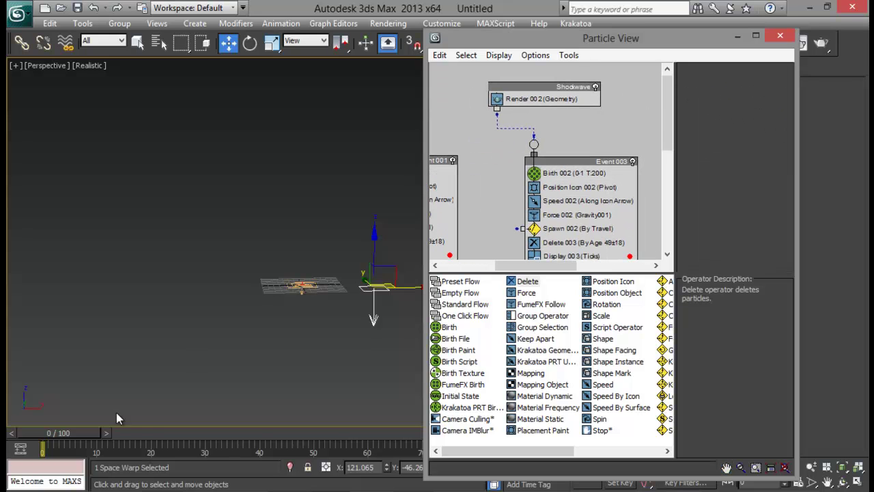
{"action": "left_click_drag", "start_coordinate": [94, 439], "coordinate": [134, 434]}
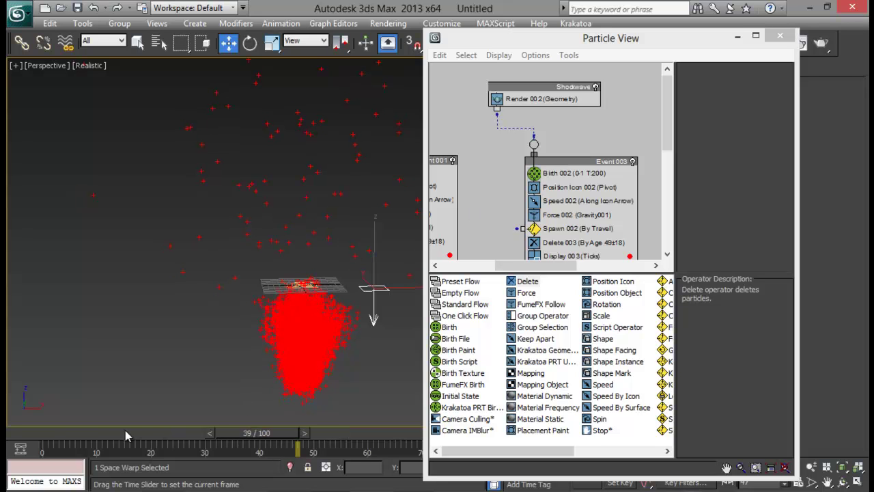
Wire the Shockwave flow's Spawn 002 test to Event 004 and scrub to frame 17
{"action": "middle_click_drag", "start_coordinate": [487, 199], "coordinate": [487, 120]}
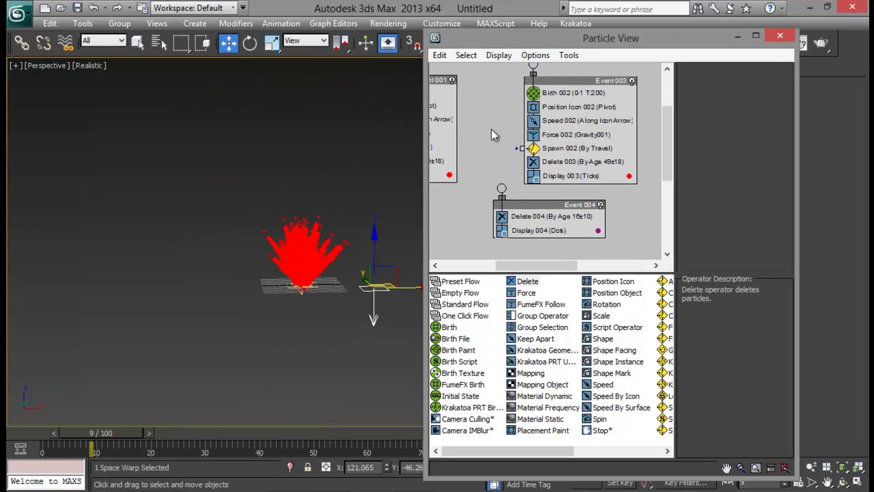
{"action": "left_click_drag", "start_coordinate": [519, 147], "coordinate": [501, 188]}
{"action": "middle_click_drag", "start_coordinate": [503, 121], "coordinate": [500, 146]}
{"action": "left_click_drag", "start_coordinate": [120, 432], "coordinate": [160, 434]}
{"action": "key", "text": "w"}
{"action": "mouse_move", "coordinate": [495, 115]}
{"action": "middle_mouse_down"}
{"action": "mouse_move", "coordinate": [493, 175]}
{"action": "mouse_move", "coordinate": [485, 106]}
{"action": "middle_mouse_up"}
Set the Speed 002 direction to Icon Arrow Out with Reverse off, and scrub to frame 34
{"action": "left_click", "coordinate": [570, 154]}
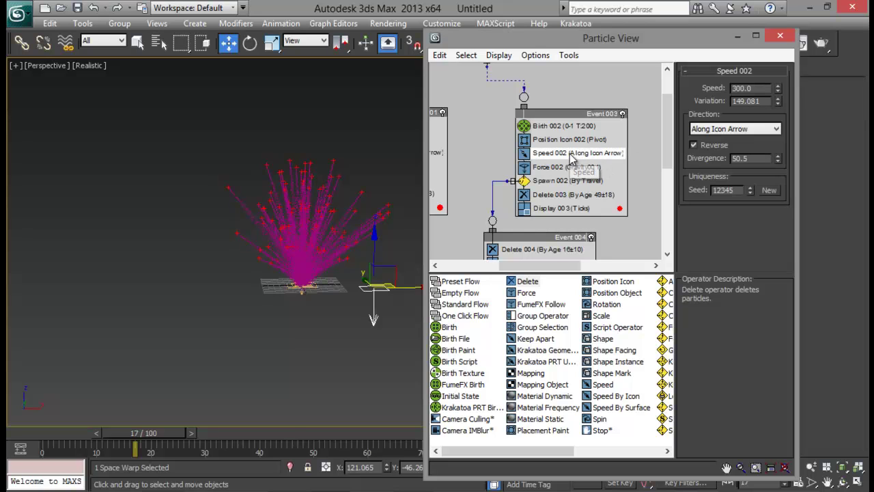
{"action": "left_click", "coordinate": [748, 129]}
{"action": "left_click", "coordinate": [744, 149]}
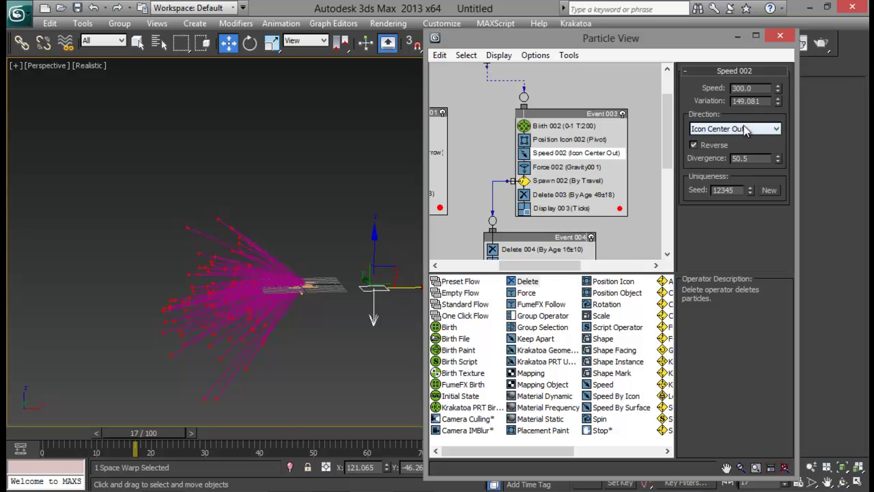
{"action": "left_click", "coordinate": [745, 129]}
{"action": "left_click", "coordinate": [734, 155]}
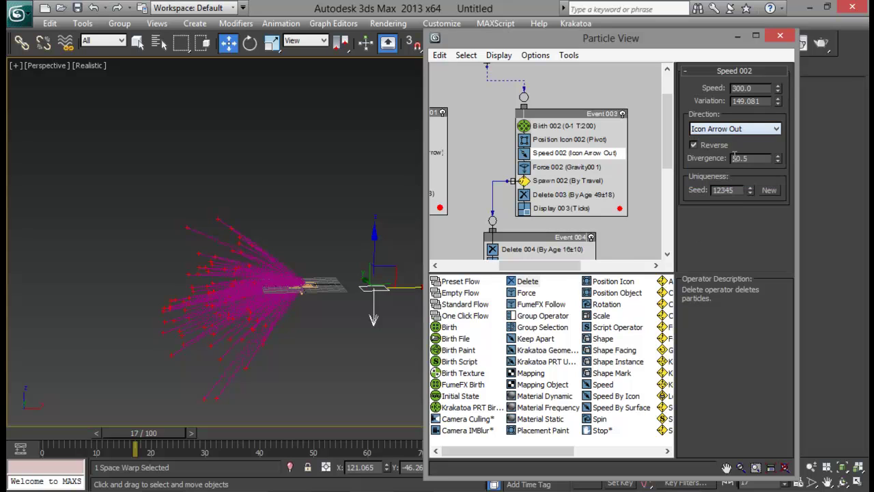
{"action": "left_click", "coordinate": [721, 129]}
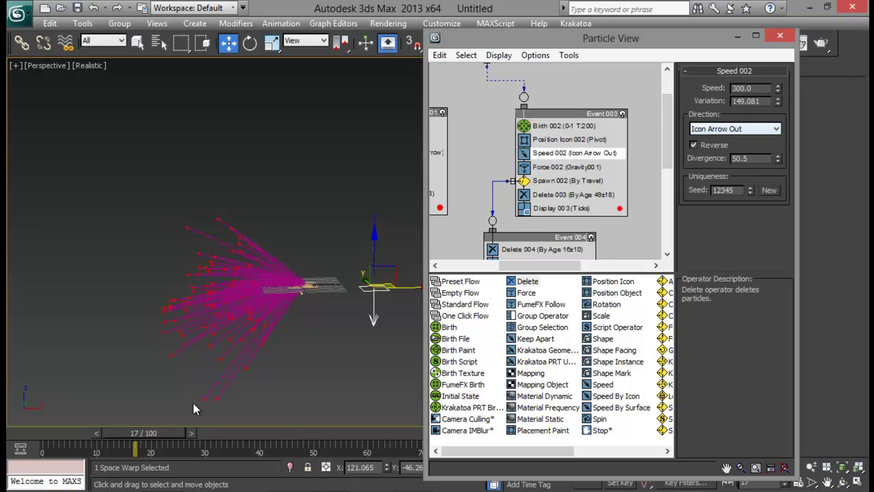
{"action": "mouse_move", "coordinate": [141, 435]}
{"action": "left_mouse_down"}
{"action": "mouse_move", "coordinate": [57, 432]}
{"action": "mouse_move", "coordinate": [233, 433]}
{"action": "left_mouse_up"}
{"action": "left_click", "coordinate": [693, 145]}
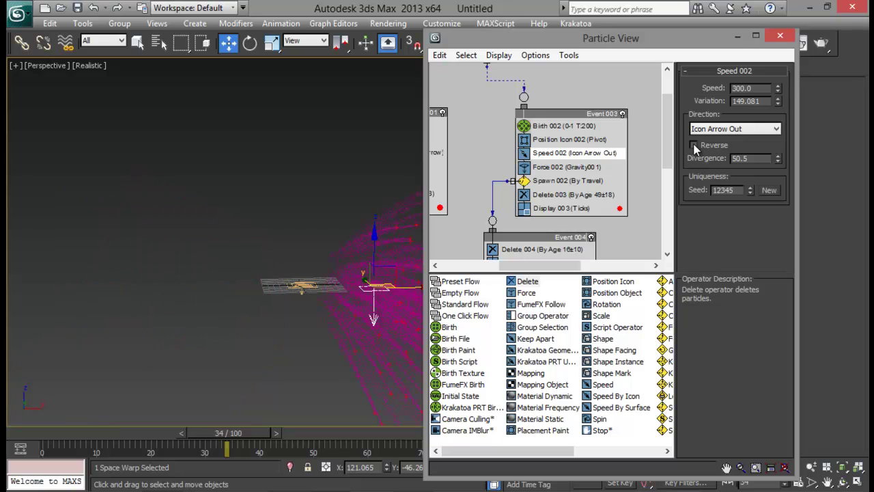
Set the Position Icon 002 location to Volume and scrub the timeline to frame 25
{"action": "left_click_drag", "start_coordinate": [628, 38], "coordinate": [703, 38]}
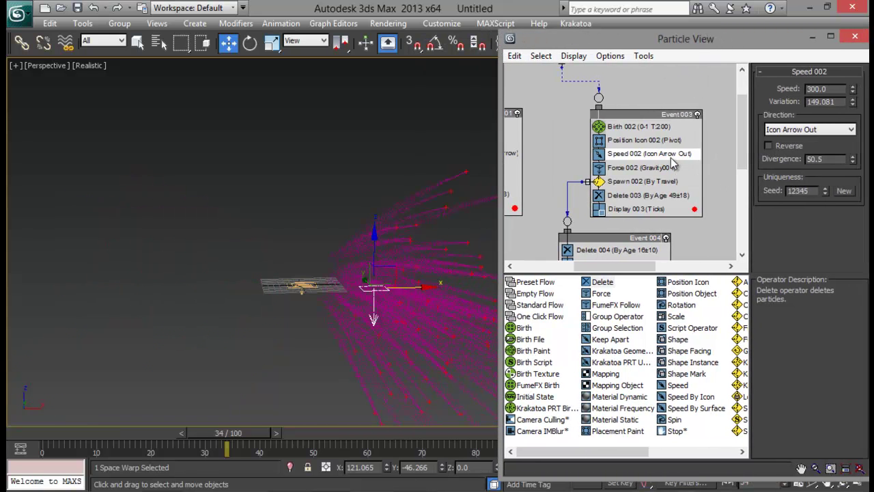
{"action": "left_click", "coordinate": [651, 140]}
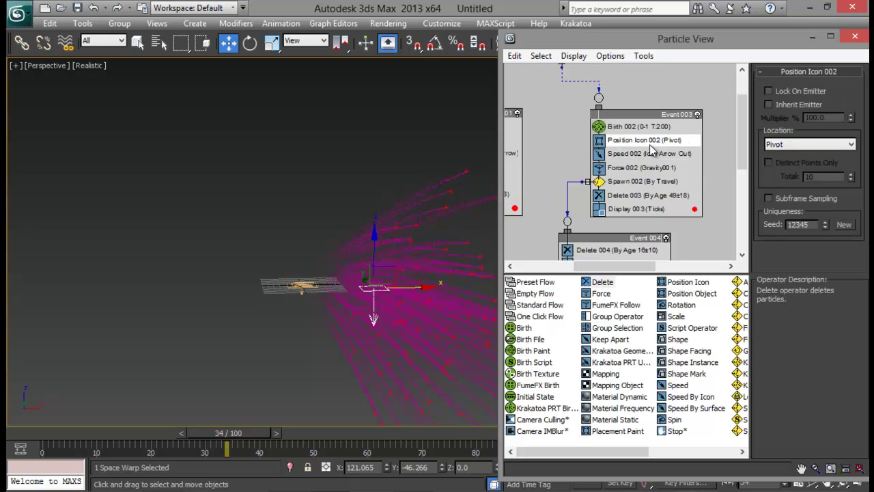
{"action": "left_click", "coordinate": [783, 144]}
{"action": "left_click", "coordinate": [788, 191]}
{"action": "left_click_drag", "start_coordinate": [249, 437], "coordinate": [206, 439]}
{"action": "key", "text": "w"}
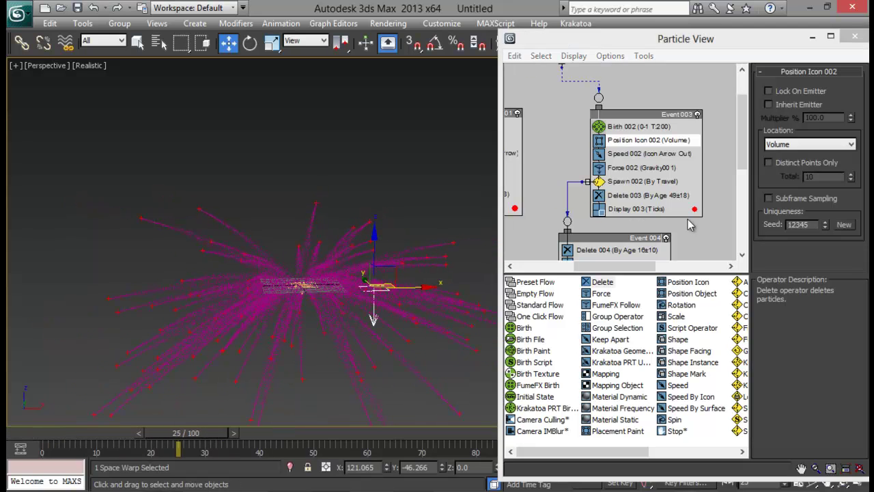
Turn off Force 002 in Event 003, scrub to frame 15 to preview the result, and delete the operator
{"action": "scroll", "coordinate": [696, 226], "scroll_direction": "down", "scroll_amount": 2}
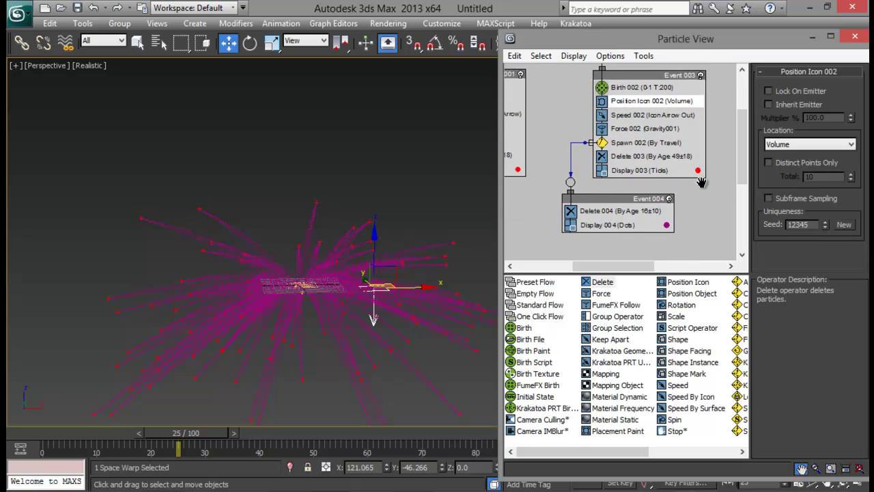
{"action": "left_click", "coordinate": [638, 128]}
{"action": "right_click", "coordinate": [638, 129]}
{"action": "left_click", "coordinate": [678, 185]}
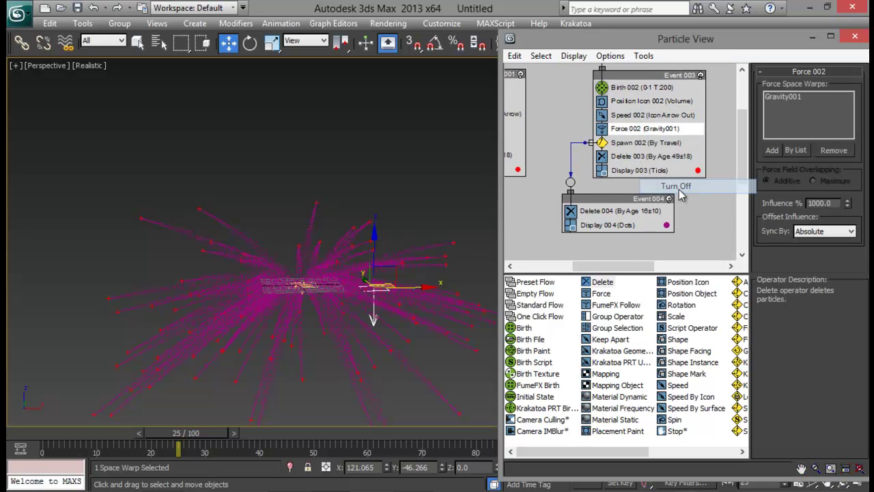
{"action": "left_click_drag", "start_coordinate": [203, 432], "coordinate": [134, 434]}
{"action": "key", "text": "w"}
{"action": "right_click", "coordinate": [647, 133]}
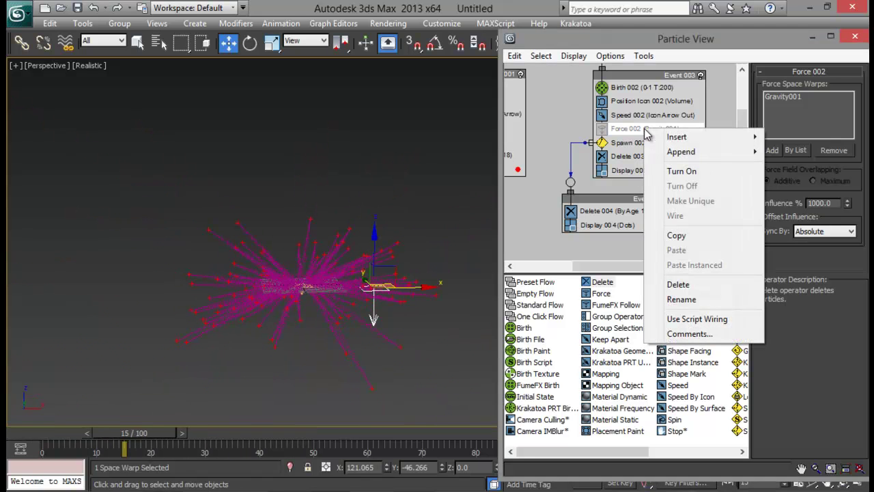
{"action": "left_click", "coordinate": [621, 132]}
{"action": "key", "text": "Delete"}
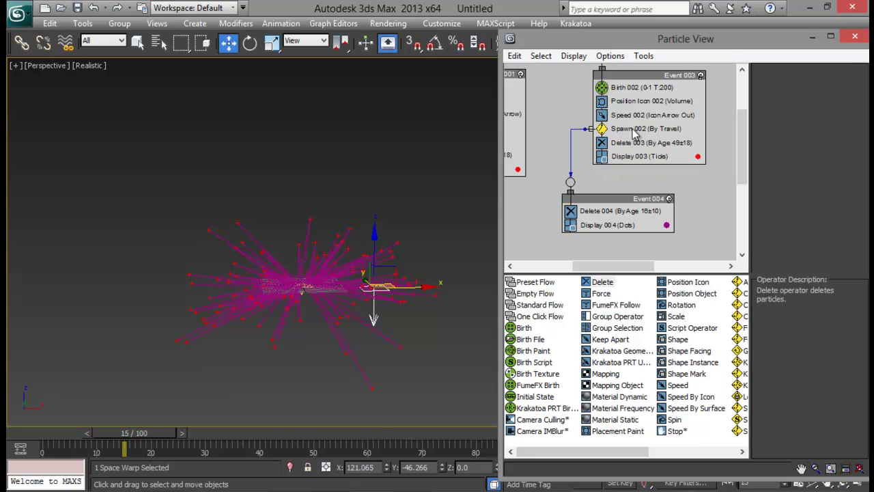
Reset the Speed 002 divergence to 0.0 and scrub the timeline to check the flat spread, stopping at frame 14
{"action": "left_click", "coordinate": [644, 116]}
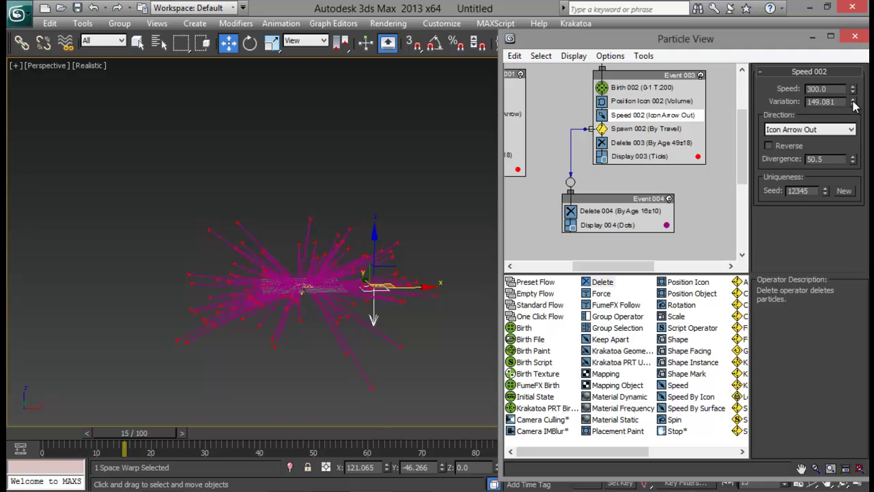
{"action": "right_click", "coordinate": [853, 159]}
{"action": "mouse_move", "coordinate": [143, 429]}
{"action": "left_mouse_down"}
{"action": "mouse_move", "coordinate": [54, 431]}
{"action": "mouse_move", "coordinate": [389, 432]}
{"action": "mouse_move", "coordinate": [376, 435]}
{"action": "left_mouse_up"}
{"action": "left_click_drag", "start_coordinate": [184, 441], "coordinate": [127, 433]}
{"action": "key", "text": "w"}
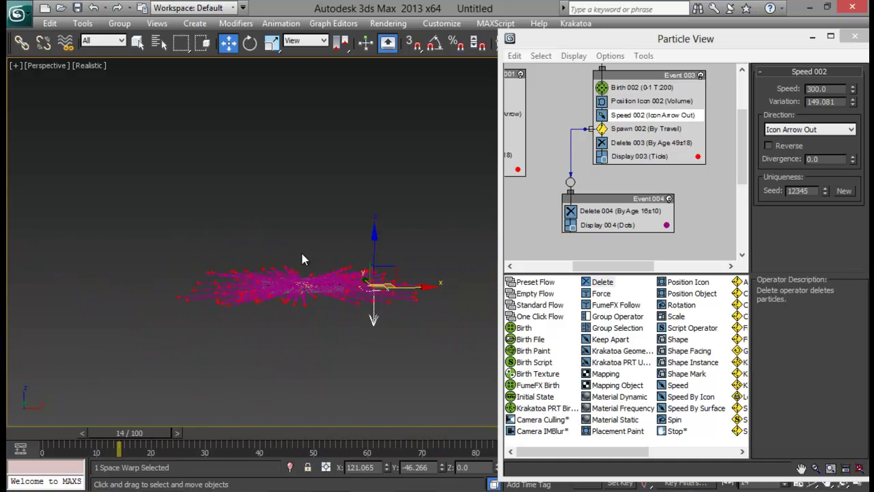
{"action": "middle_click_drag", "start_coordinate": [338, 334], "coordinate": [315, 291], "text": "alt"}
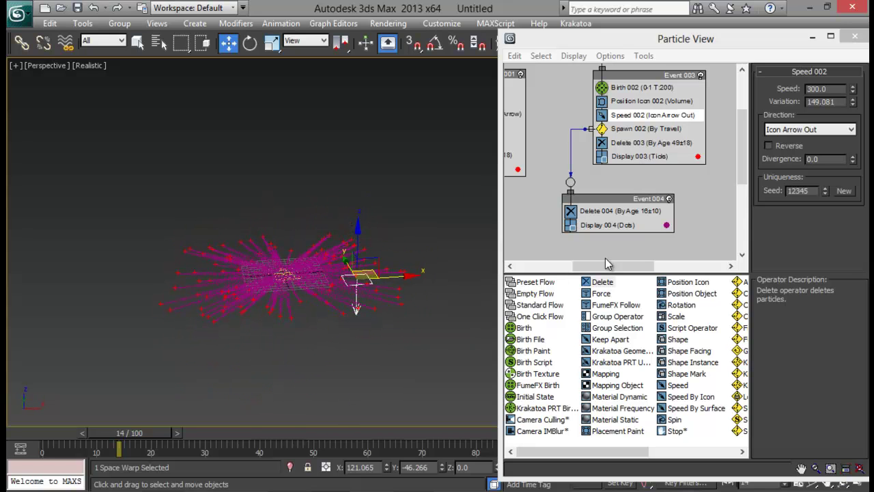
Reduce the Spawn 002 speed divergence to 75.0 and scrub to frame 31
{"action": "left_click", "coordinate": [645, 129]}
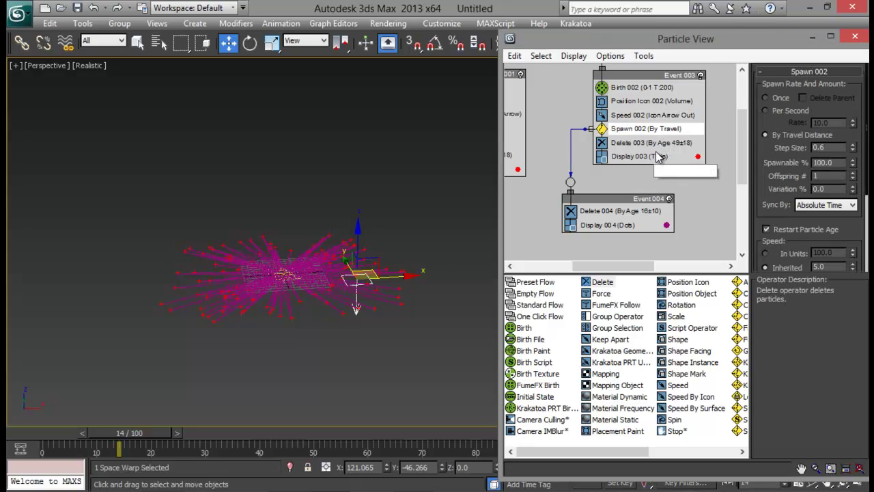
{"action": "left_click_drag", "start_coordinate": [789, 233], "coordinate": [797, 154]}
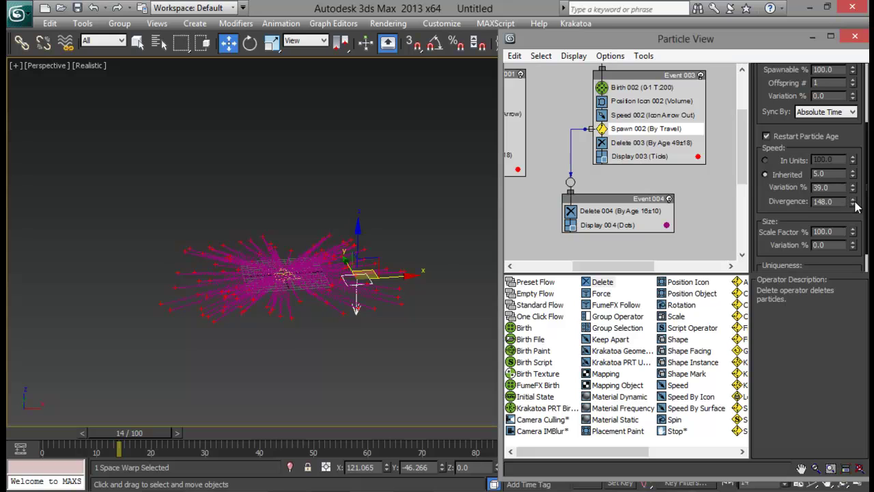
{"action": "left_click_drag", "start_coordinate": [854, 259], "coordinate": [855, 273]}
{"action": "left_click_drag", "start_coordinate": [150, 432], "coordinate": [235, 432]}
{"action": "key", "text": "w"}
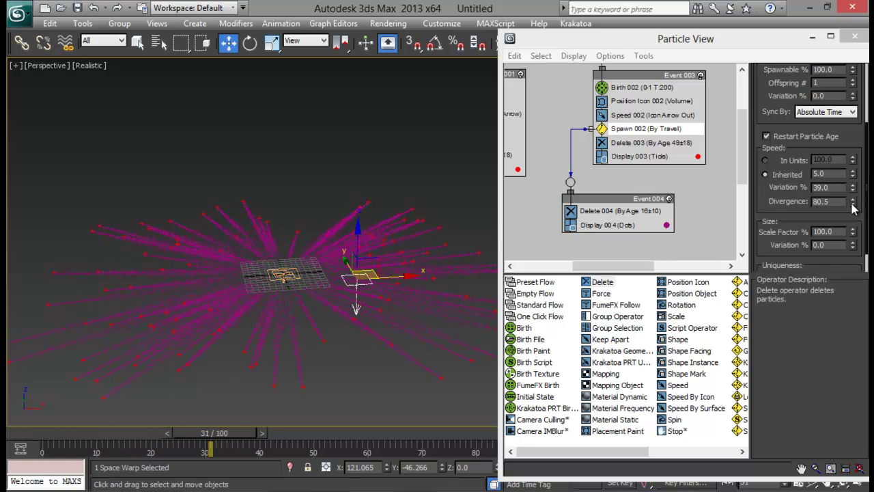
{"action": "left_click_drag", "start_coordinate": [853, 203], "coordinate": [852, 206]}
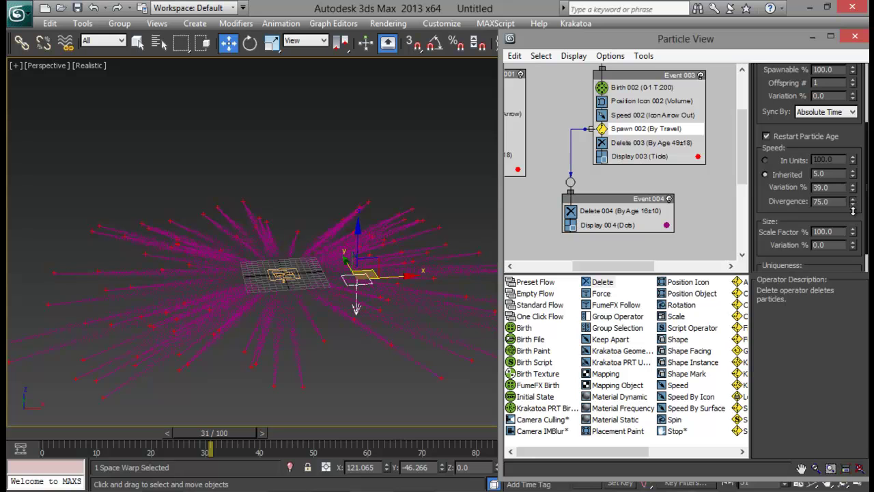
Set the Speed 002 variation to about 73 and its speed to 310
{"action": "left_click", "coordinate": [647, 114]}
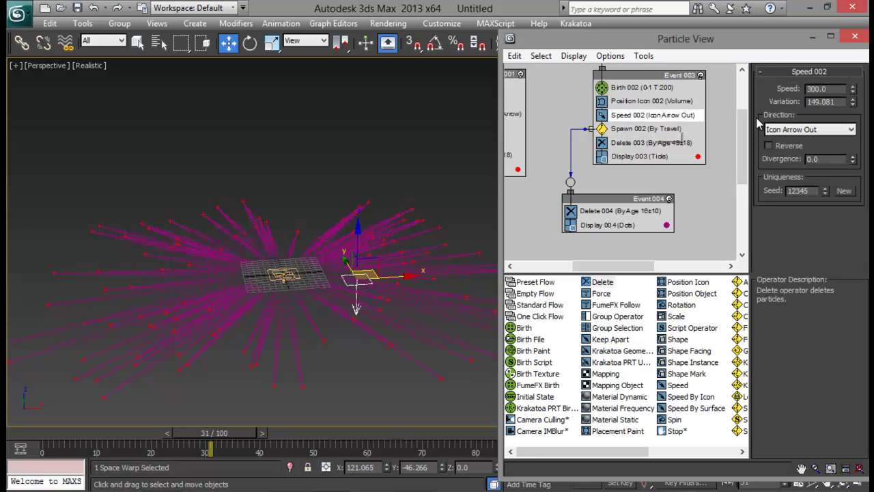
{"action": "left_click_drag", "start_coordinate": [855, 109], "coordinate": [861, 136]}
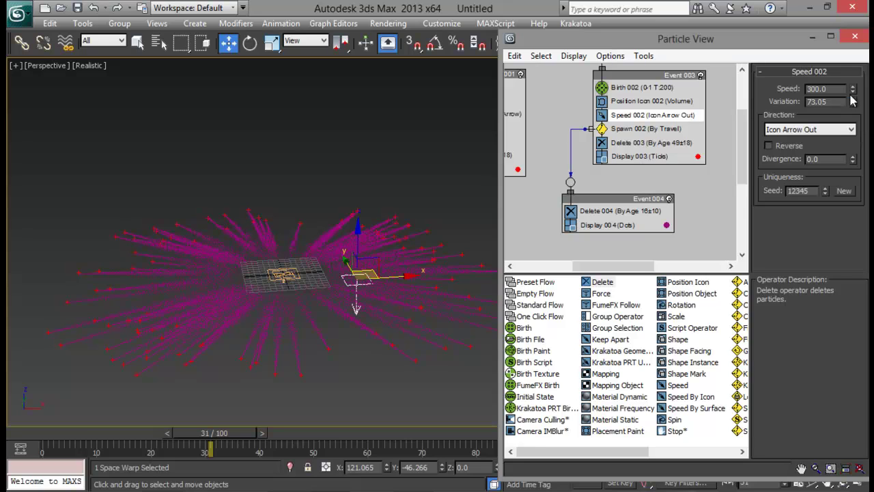
{"action": "left_click_drag", "start_coordinate": [828, 89], "coordinate": [768, 88]}
{"action": "type", "text": "310"}
{"action": "key", "text": "Return"}
Scrub to frame 23 and turn the original Explosion flow back on alongside the Shockwave flow
{"action": "left_click", "coordinate": [629, 156]}
{"action": "left_click", "coordinate": [635, 210]}
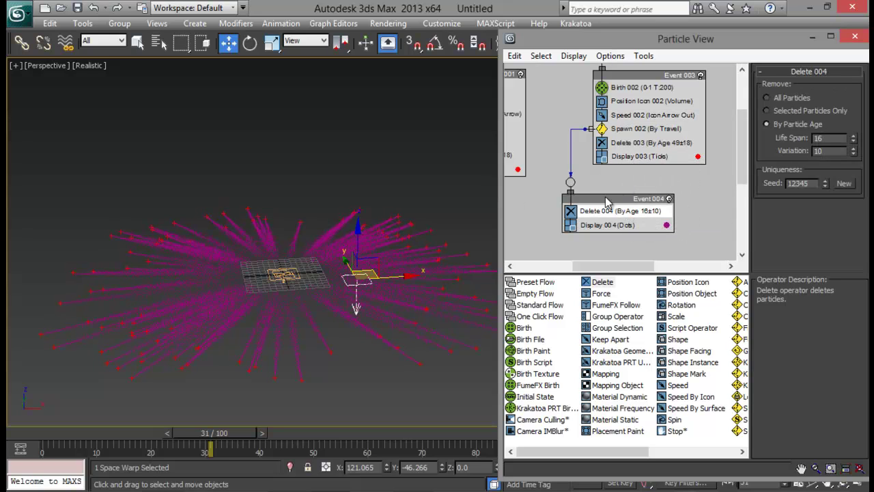
{"action": "mouse_move", "coordinate": [217, 448]}
{"action": "left_mouse_down"}
{"action": "mouse_move", "coordinate": [109, 437]}
{"action": "mouse_move", "coordinate": [425, 428]}
{"action": "mouse_move", "coordinate": [178, 428]}
{"action": "left_mouse_up"}
{"action": "key", "text": "w"}
{"action": "middle_click_drag", "start_coordinate": [554, 110], "coordinate": [594, 173]}
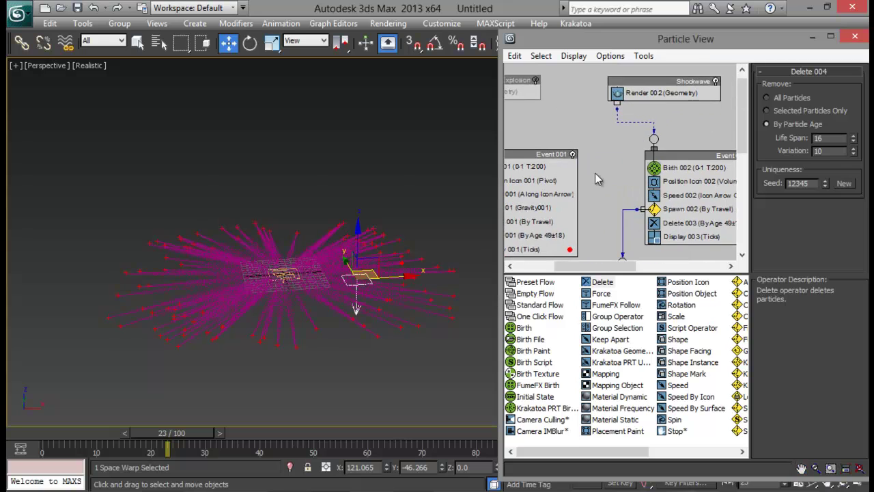
{"action": "left_click", "coordinate": [536, 80]}
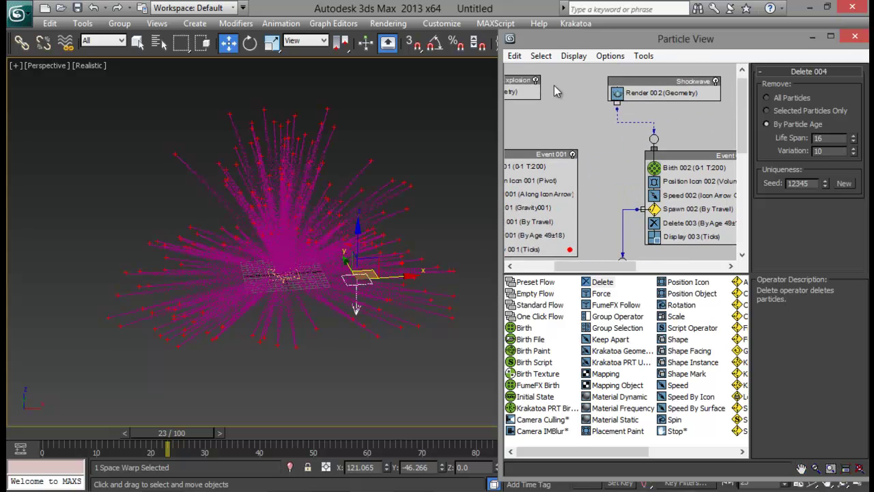
{"action": "left_click", "coordinate": [812, 38]}
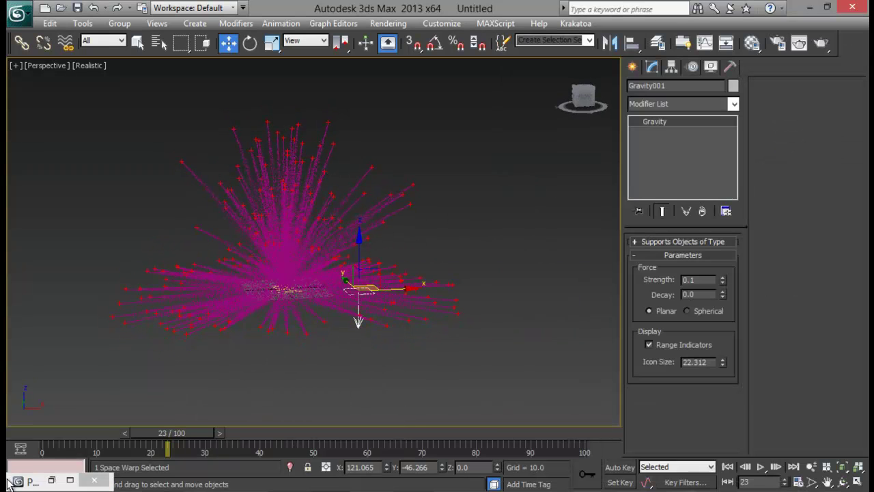
Change the Display 004 particle color in Event 004 to blue (red 3, green 32, blue 247)
{"action": "left_click", "coordinate": [52, 481]}
{"action": "middle_click_drag", "start_coordinate": [627, 175], "coordinate": [576, 80]}
{"action": "left_click", "coordinate": [667, 208]}
{"action": "left_click", "coordinate": [346, 101]}
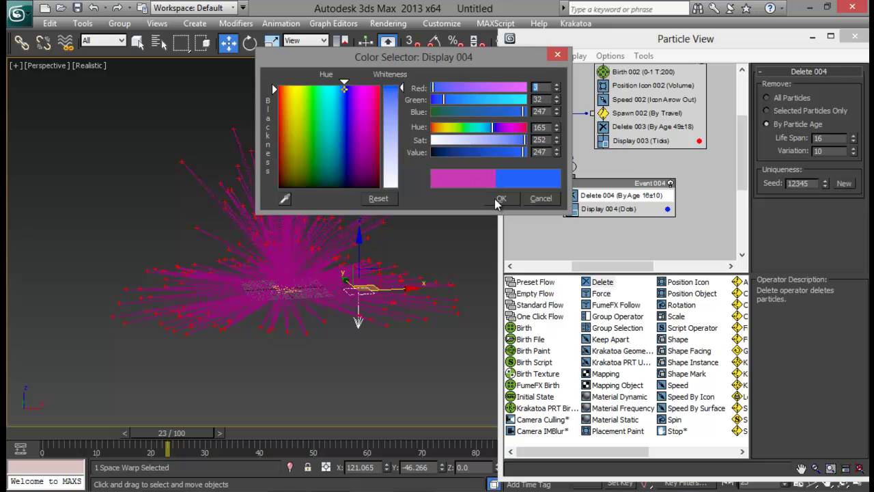
{"action": "left_click", "coordinate": [501, 198]}
{"action": "left_click", "coordinate": [662, 237]}
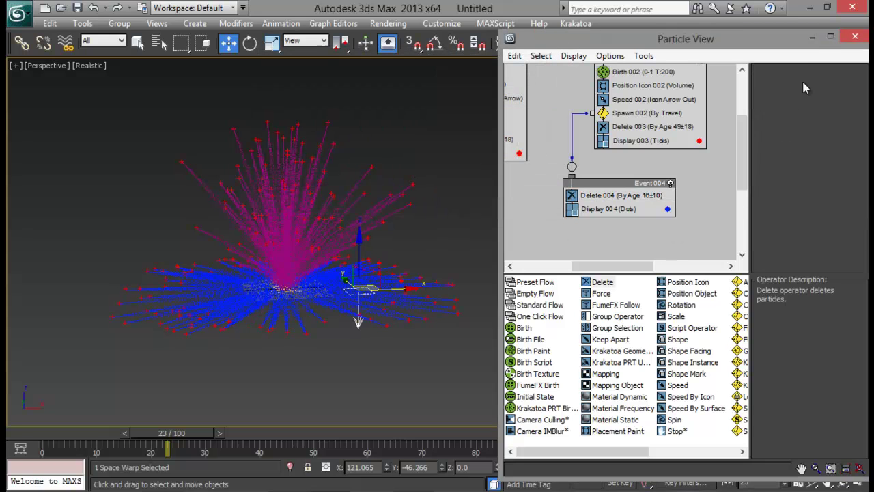
Minimize Particle View and scrub the timeline to frame 64 to preview both flows together
{"action": "left_click", "coordinate": [813, 39]}
{"action": "left_click_drag", "start_coordinate": [171, 432], "coordinate": [390, 433]}
{"action": "left_click_drag", "start_coordinate": [201, 433], "coordinate": [384, 422]}
{"action": "key", "text": "w"}
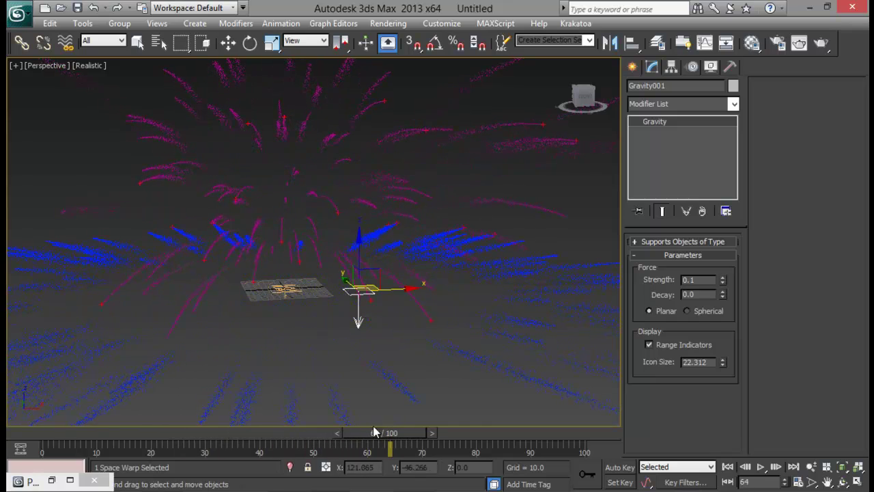
Reopen Particle View and review the Explosion and Shockwave event chains
{"action": "key", "text": "6"}
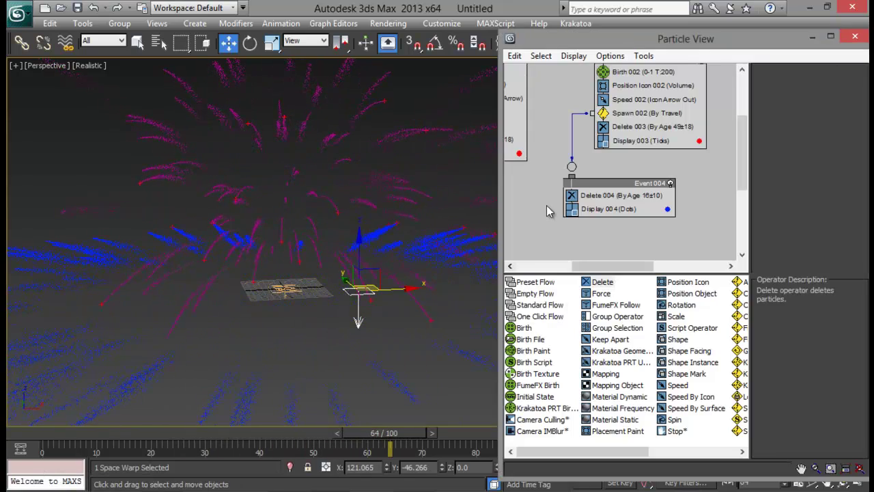
{"action": "scroll", "coordinate": [653, 239], "scroll_direction": "up", "scroll_amount": 5}
{"action": "middle_click_drag", "start_coordinate": [658, 189], "coordinate": [682, 187]}
{"action": "left_click_drag", "start_coordinate": [553, 210], "coordinate": [557, 218]}
{"action": "middle_click_drag", "start_coordinate": [693, 123], "coordinate": [668, 153]}
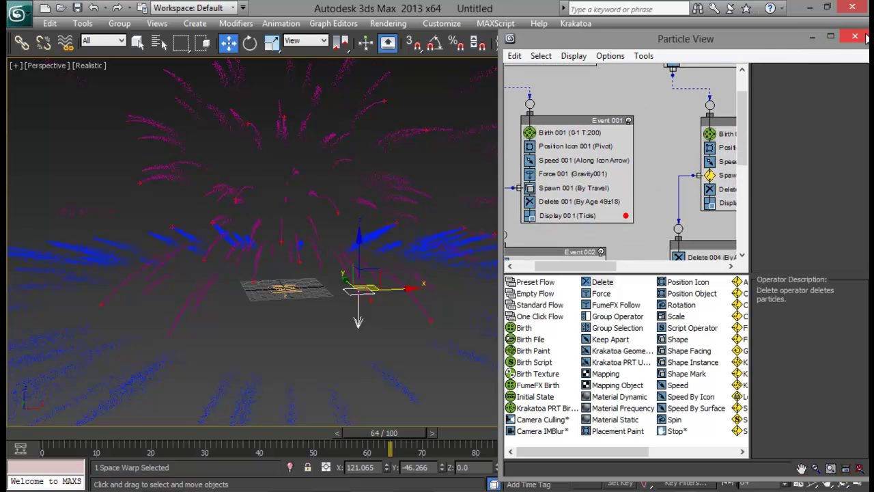
Minimize Particle View, scrub the timeline to frame 16, and examine the combined explosion in the Perspective view
{"action": "left_click", "coordinate": [812, 38]}
{"action": "left_click", "coordinate": [331, 433]}
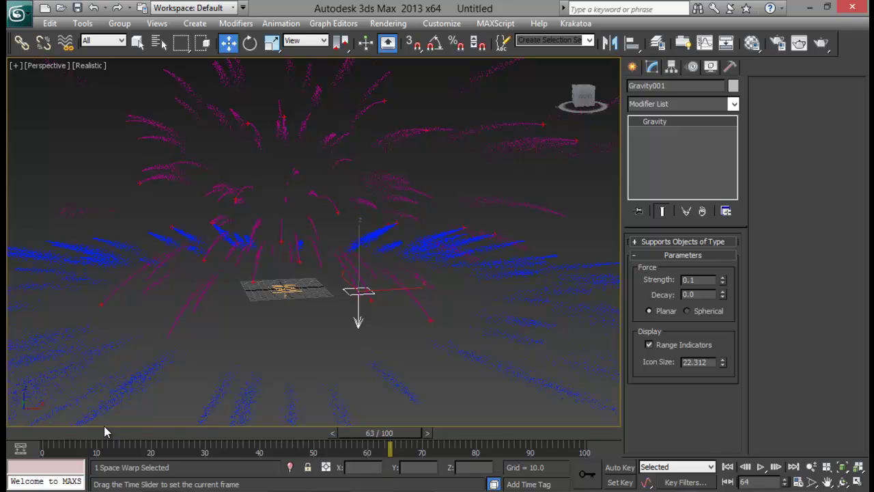
{"action": "left_click_drag", "start_coordinate": [57, 432], "coordinate": [133, 443]}
{"action": "key", "text": "w"}
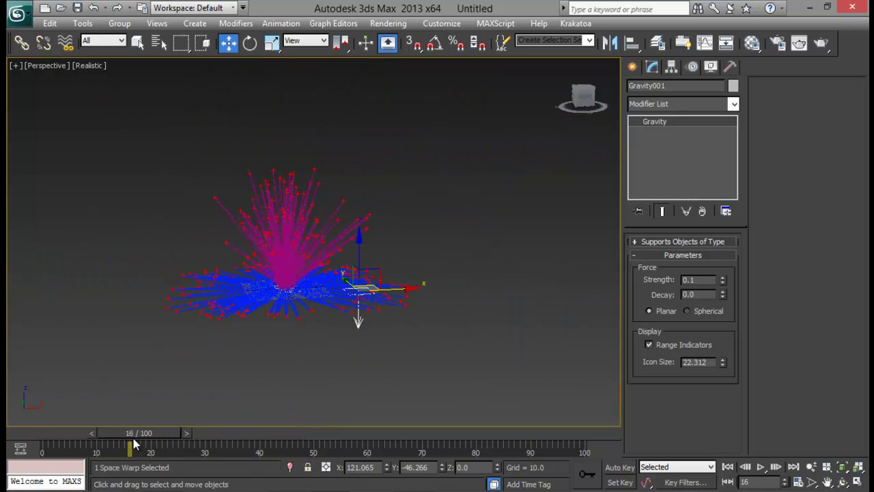
{"action": "middle_click_drag", "start_coordinate": [392, 332], "coordinate": [466, 351]}
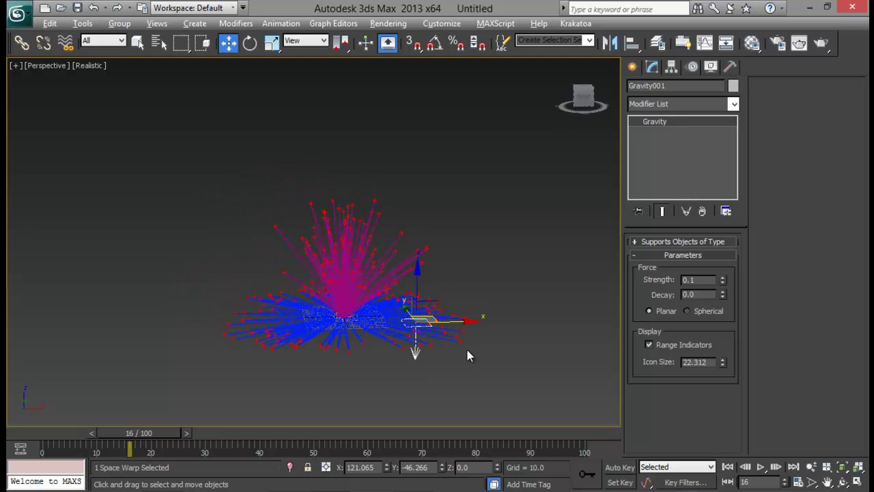
{"action": "middle_click_drag", "start_coordinate": [454, 264], "coordinate": [462, 246]}
{"action": "middle_click_drag", "start_coordinate": [462, 247], "coordinate": [441, 253], "text": "alt"}
{"action": "scroll", "coordinate": [465, 207], "scroll_direction": "up", "scroll_amount": 3}
Create a Standard Target Spot light in the Front view, aimed diagonally down at the explosion's base from about 713 units away
{"action": "left_click", "coordinate": [631, 66]}
{"action": "left_click", "coordinate": [670, 89]}
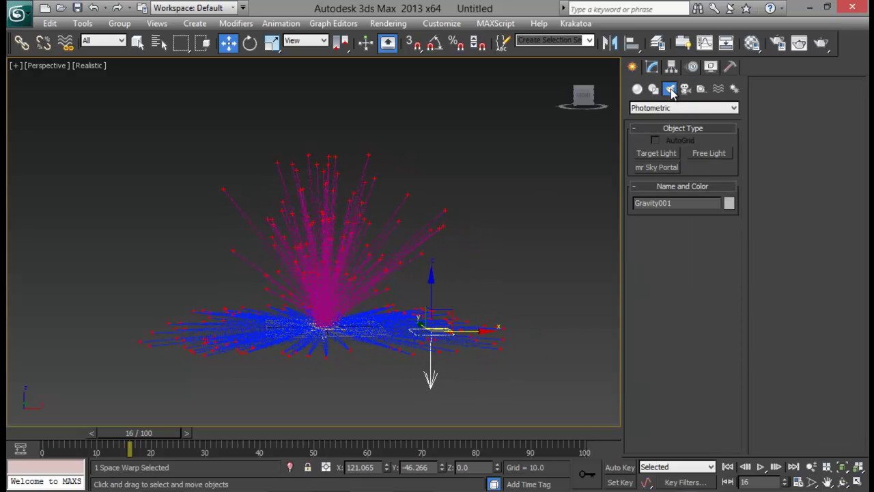
{"action": "left_click", "coordinate": [697, 108]}
{"action": "left_click", "coordinate": [663, 129]}
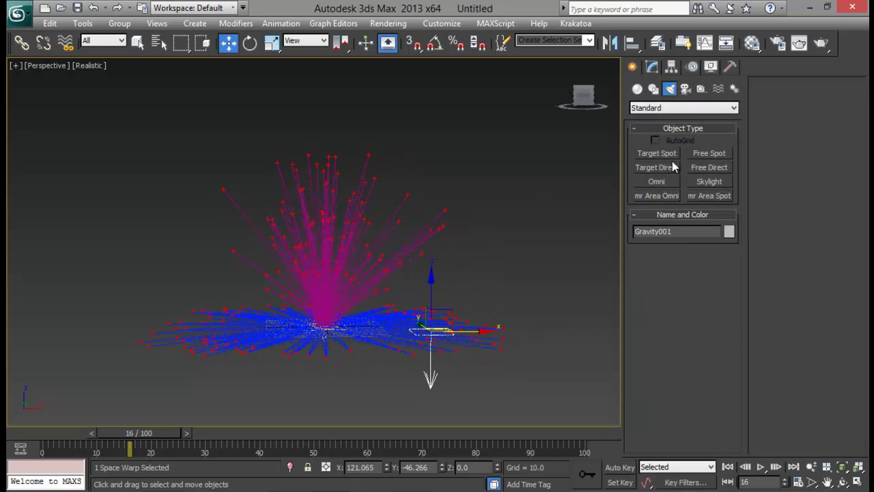
{"action": "left_click", "coordinate": [656, 153]}
{"action": "key", "text": "alt+w"}
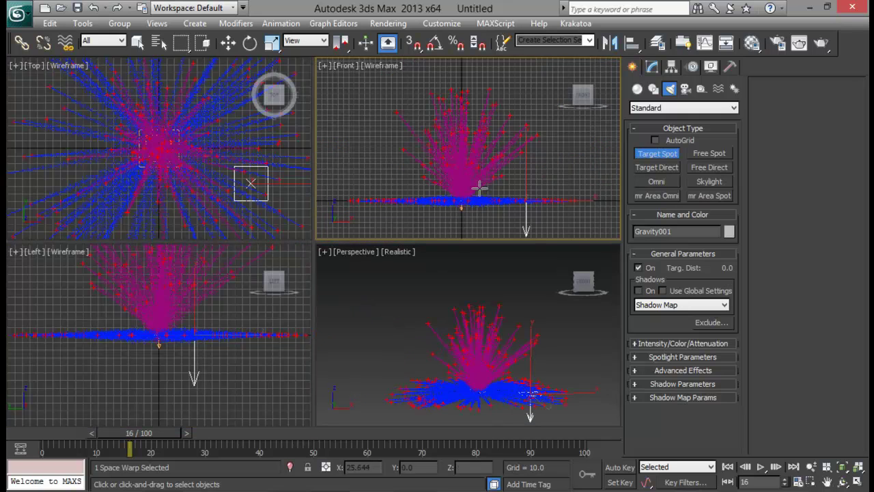
{"action": "scroll", "coordinate": [493, 164], "scroll_direction": "down", "scroll_amount": 2}
{"action": "key", "text": "alt+w"}
{"action": "scroll", "coordinate": [450, 174], "scroll_direction": "down", "scroll_amount": 1}
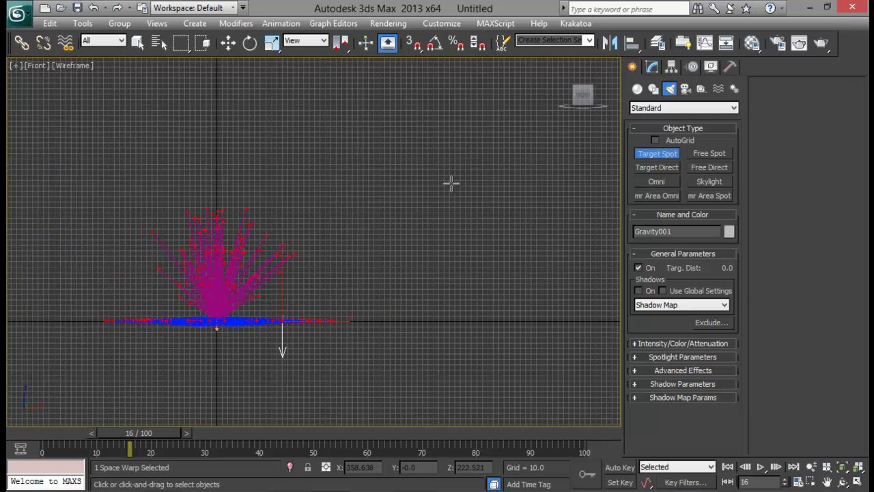
{"action": "left_click_drag", "start_coordinate": [490, 103], "coordinate": [173, 316]}
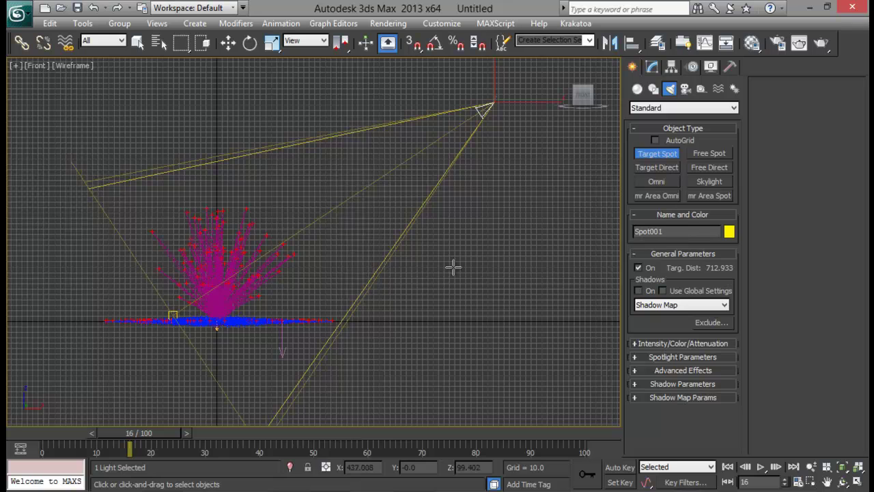
{"action": "key", "text": "w"}
Move the spotlight farther out and higher to about X 748, Z 576 in the Perspective view
{"action": "middle_click_drag", "start_coordinate": [422, 232], "coordinate": [427, 202]}
{"action": "key", "text": "alt+w"}
{"action": "middle_click_drag", "start_coordinate": [521, 346], "coordinate": [432, 350]}
{"action": "scroll", "coordinate": [525, 339], "scroll_direction": "down", "scroll_amount": 2}
{"action": "scroll", "coordinate": [501, 325], "scroll_direction": "down", "scroll_amount": 2}
{"action": "mouse_move", "coordinate": [432, 350]}
{"action": "middle_mouse_down", "text": "alt"}
{"action": "mouse_move", "coordinate": [497, 367]}
{"action": "mouse_move", "coordinate": [560, 343]}
{"action": "mouse_move", "coordinate": [449, 362]}
{"action": "mouse_move", "coordinate": [502, 336]}
{"action": "mouse_move", "coordinate": [428, 351]}
{"action": "middle_mouse_up", "text": "alt"}
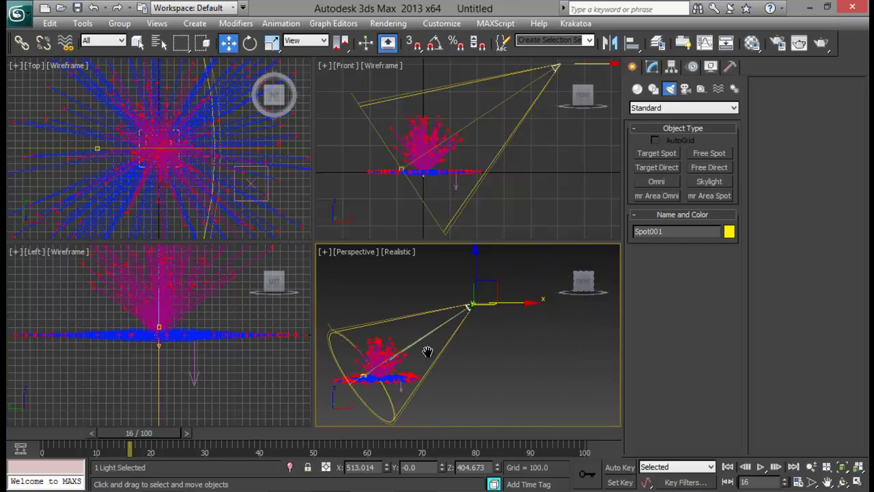
{"action": "left_click_drag", "start_coordinate": [491, 303], "coordinate": [535, 303]}
{"action": "left_click_drag", "start_coordinate": [518, 267], "coordinate": [520, 237]}
{"action": "middle_click_drag", "start_coordinate": [477, 388], "coordinate": [501, 388]}
{"action": "key", "text": "alt+w"}
{"action": "middle_click_drag", "start_coordinate": [369, 346], "coordinate": [511, 342]}
{"action": "scroll", "coordinate": [512, 341], "scroll_direction": "up", "scroll_amount": 5}
{"action": "middle_click_drag", "start_coordinate": [464, 375], "coordinate": [461, 313]}
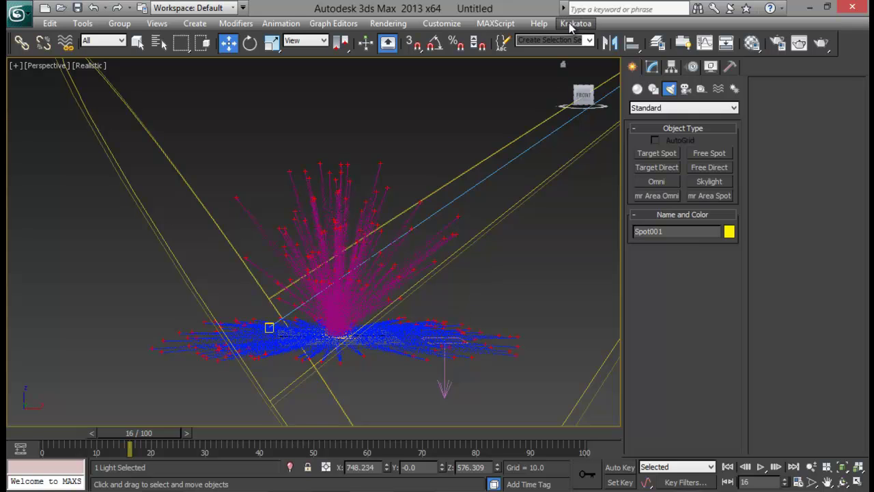
Switch the production renderer to Krakatoa and place its controls window clear of the explosion in the viewport
{"action": "left_click", "coordinate": [575, 23]}
{"action": "left_click", "coordinate": [583, 37]}
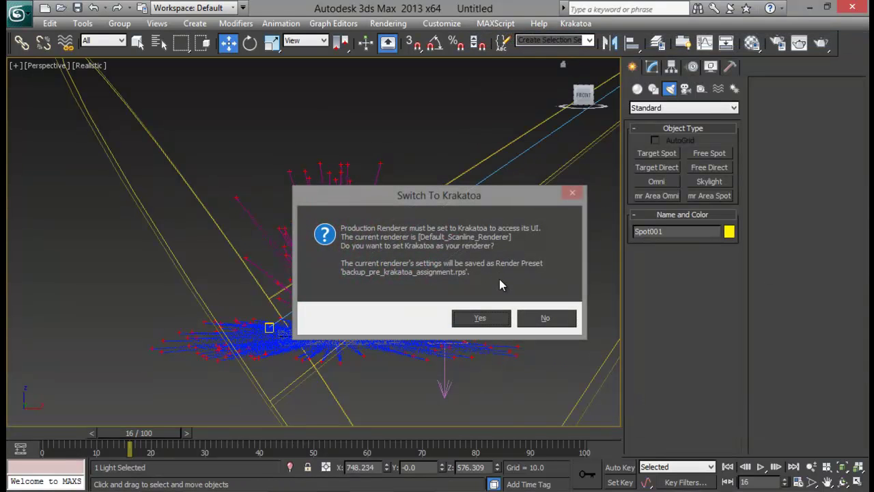
{"action": "left_click", "coordinate": [480, 319]}
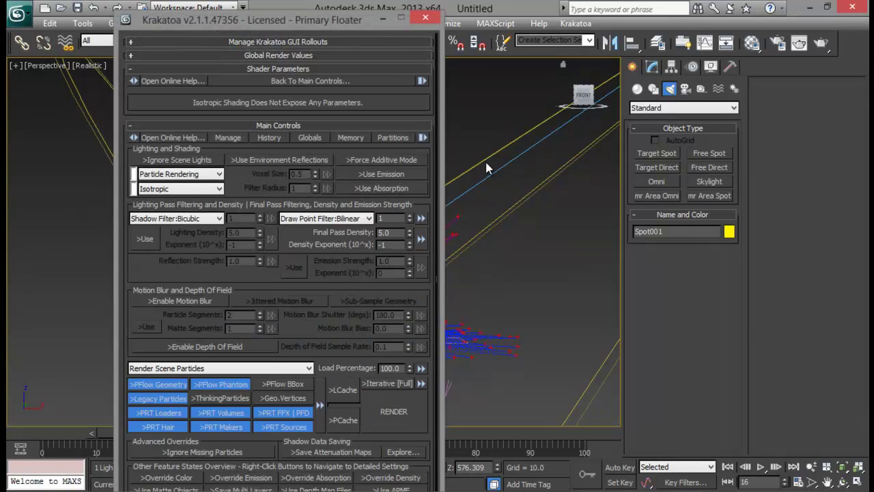
{"action": "left_click_drag", "start_coordinate": [304, 20], "coordinate": [681, 11]}
{"action": "left_click_drag", "start_coordinate": [617, 186], "coordinate": [624, 89]}
{"action": "scroll", "coordinate": [625, 136], "scroll_direction": "up", "scroll_amount": 2}
{"action": "scroll", "coordinate": [632, 234], "scroll_direction": "down", "scroll_amount": 3}
{"action": "scroll", "coordinate": [637, 273], "scroll_direction": "up", "scroll_amount": 3}
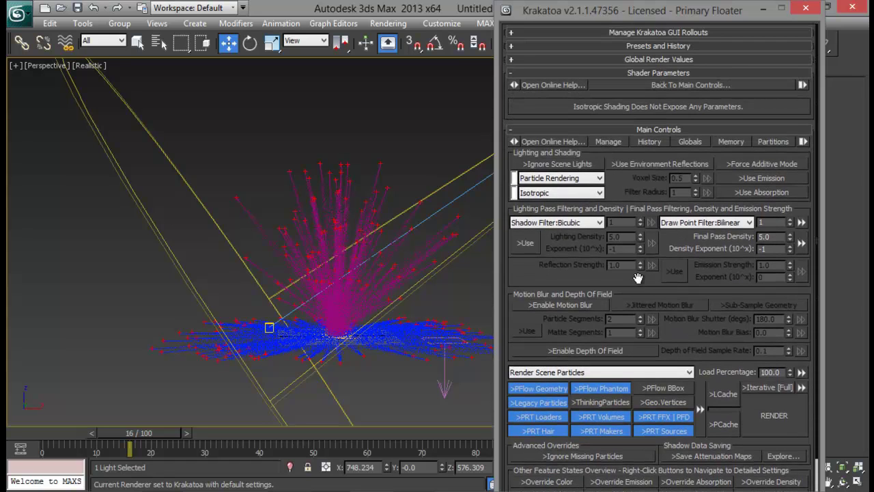
Enable Krakatoa's global Override Color and set it to blue with RGB 0, 12, 252
{"action": "left_click", "coordinate": [663, 60]}
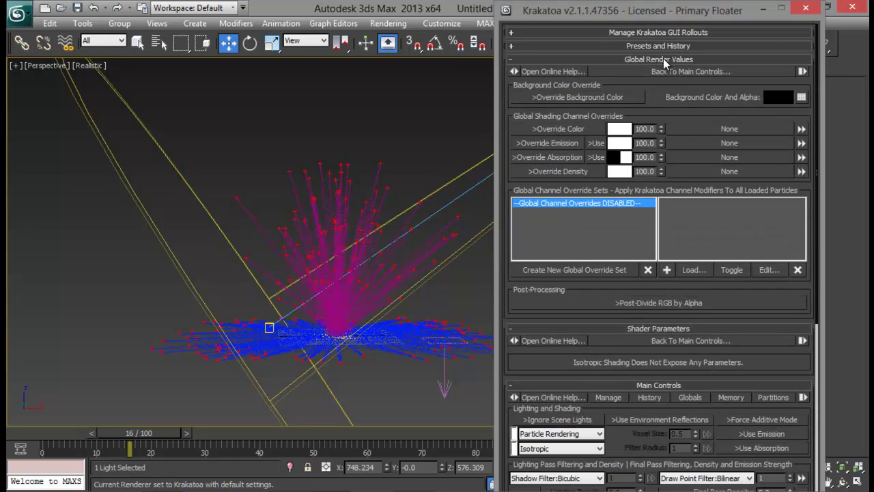
{"action": "left_click", "coordinate": [565, 129]}
{"action": "left_click", "coordinate": [613, 129]}
{"action": "left_click_drag", "start_coordinate": [345, 108], "coordinate": [345, 89]}
{"action": "left_click", "coordinate": [395, 86]}
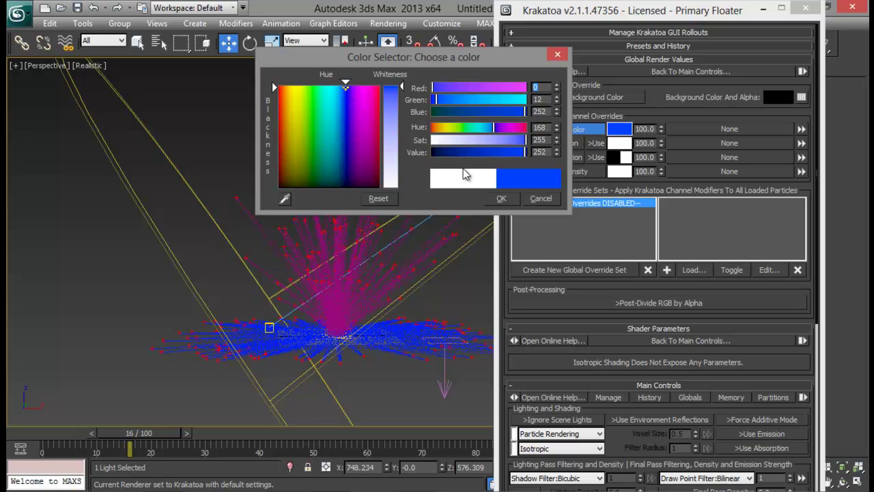
{"action": "left_click", "coordinate": [501, 198]}
Turn on Force Additive Mode and test-render frame 16 of the explosion with Krakatoa
{"action": "scroll", "coordinate": [666, 183], "scroll_direction": "down", "scroll_amount": 3}
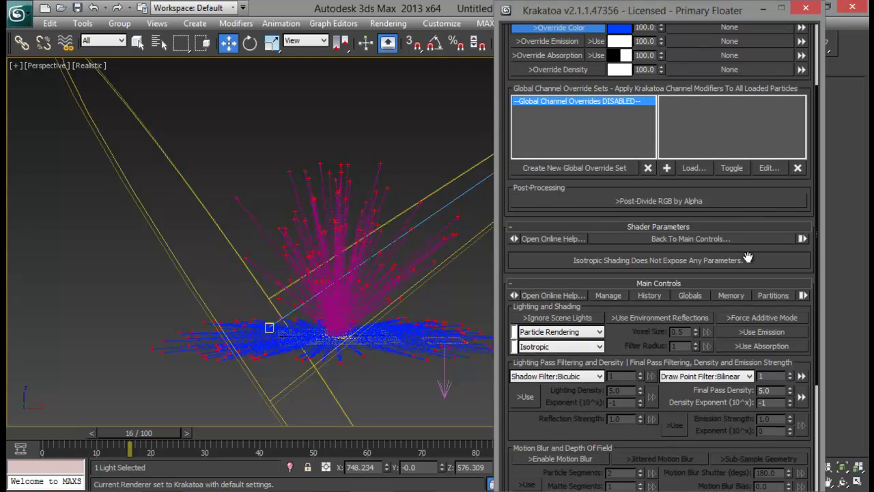
{"action": "left_click", "coordinate": [758, 317]}
{"action": "left_click_drag", "start_coordinate": [717, 304], "coordinate": [713, 87]}
{"action": "left_click", "coordinate": [760, 350]}
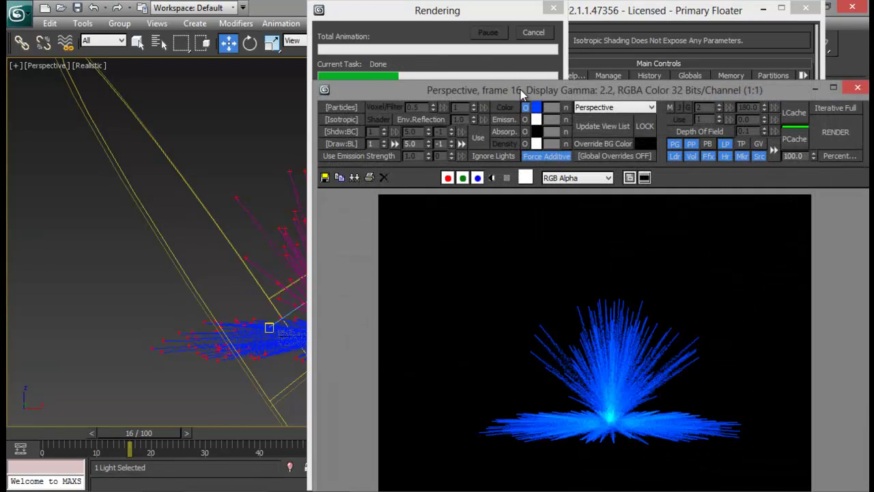
{"action": "left_click_drag", "start_coordinate": [522, 94], "coordinate": [223, 29]}
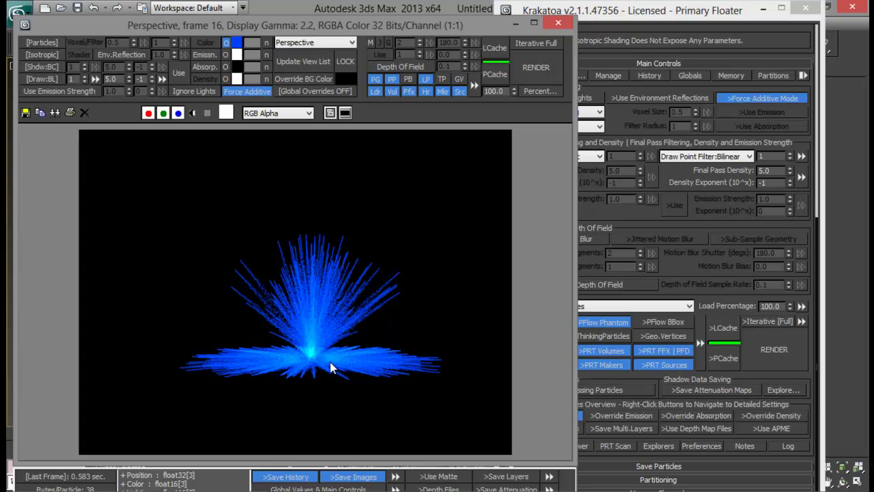
{"action": "left_click", "coordinate": [546, 24]}
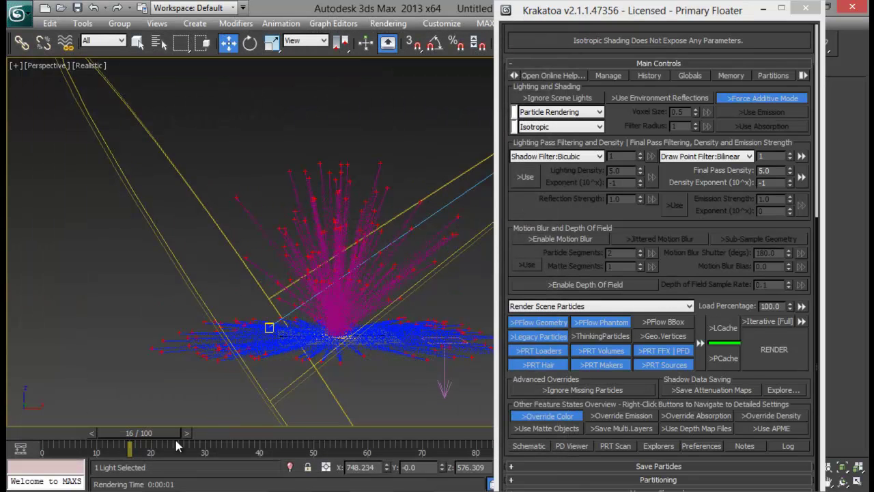
Scrub to frame 56, test-render the dispersed particles with Krakatoa, and close the render
{"action": "left_click_drag", "start_coordinate": [198, 435], "coordinate": [364, 435]}
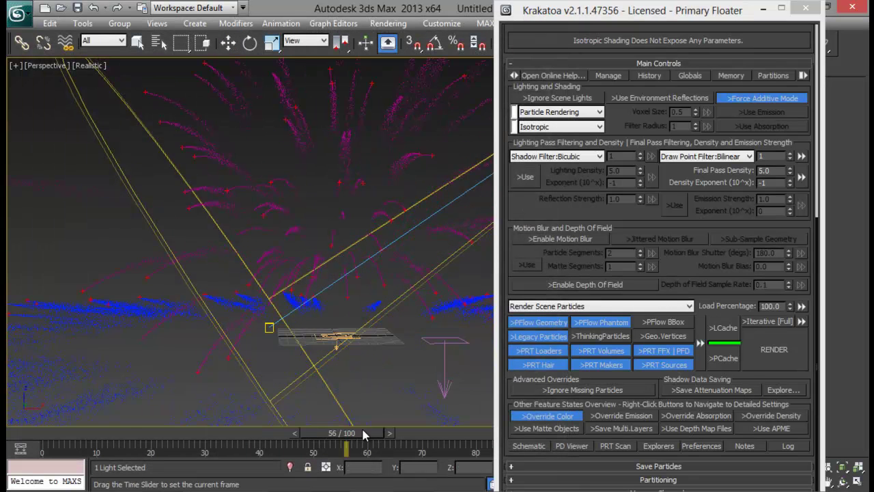
{"action": "left_click", "coordinate": [772, 349]}
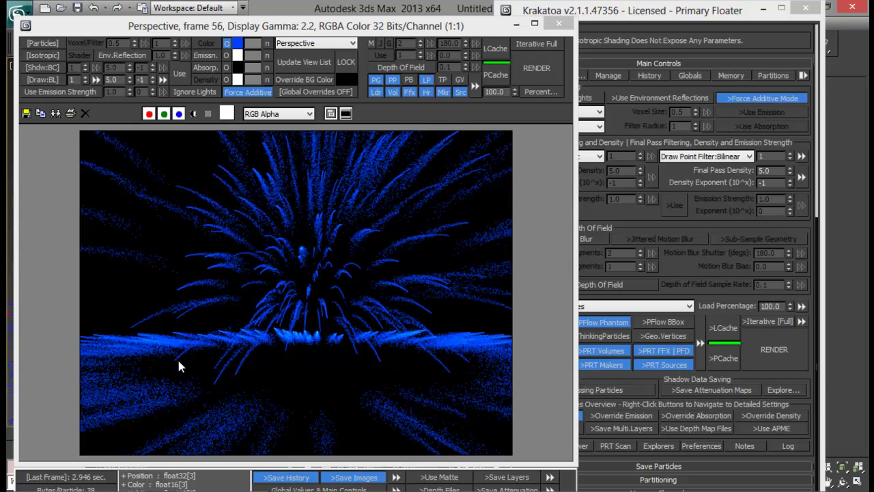
{"action": "left_click", "coordinate": [558, 23]}
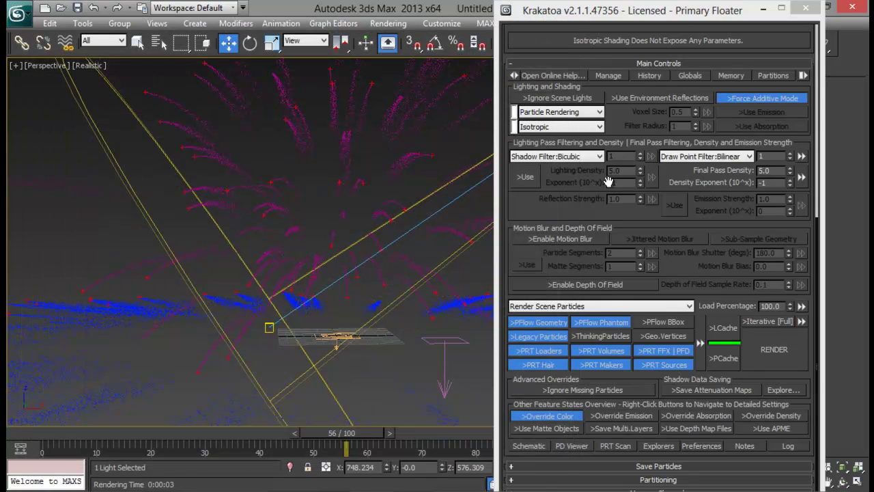
Enable motion blur with 4 particle segments and a 360-degree shutter, and test-render frame 56
{"action": "scroll", "coordinate": [571, 202], "scroll_direction": "down", "scroll_amount": 1}
{"action": "left_click", "coordinate": [586, 235]}
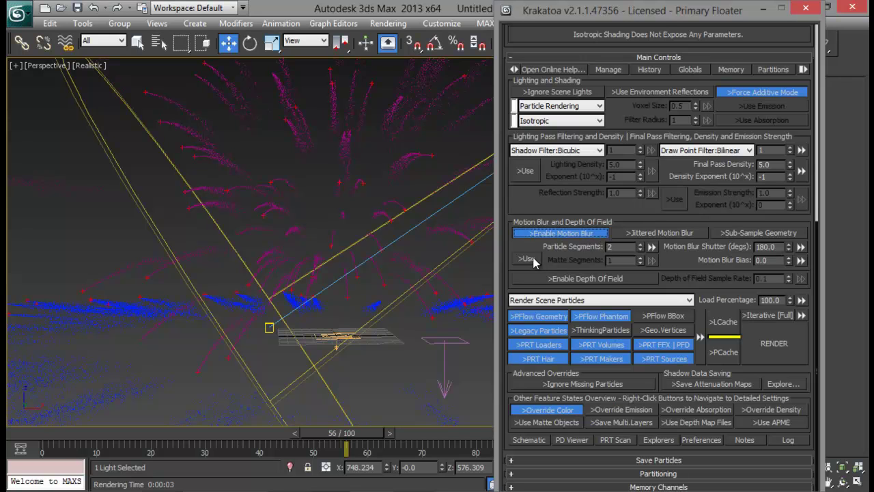
{"action": "left_click", "coordinate": [780, 246]}
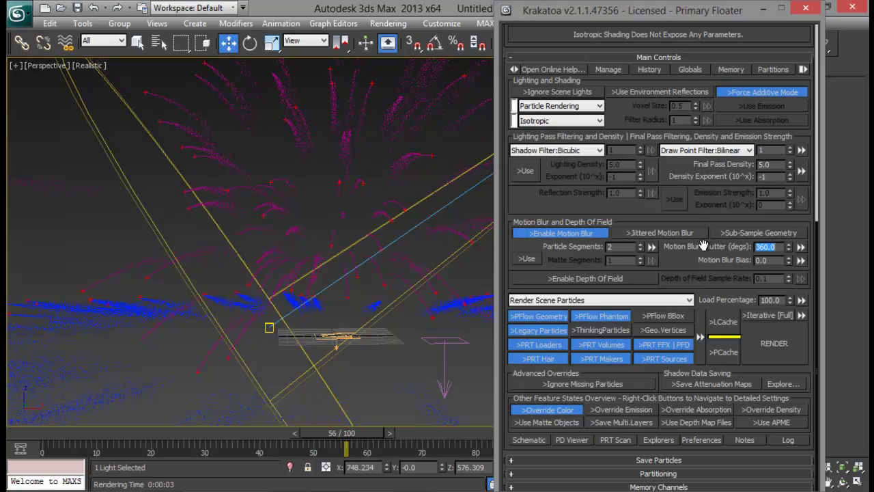
{"action": "left_click", "coordinate": [615, 247]}
{"action": "left_click", "coordinate": [772, 341]}
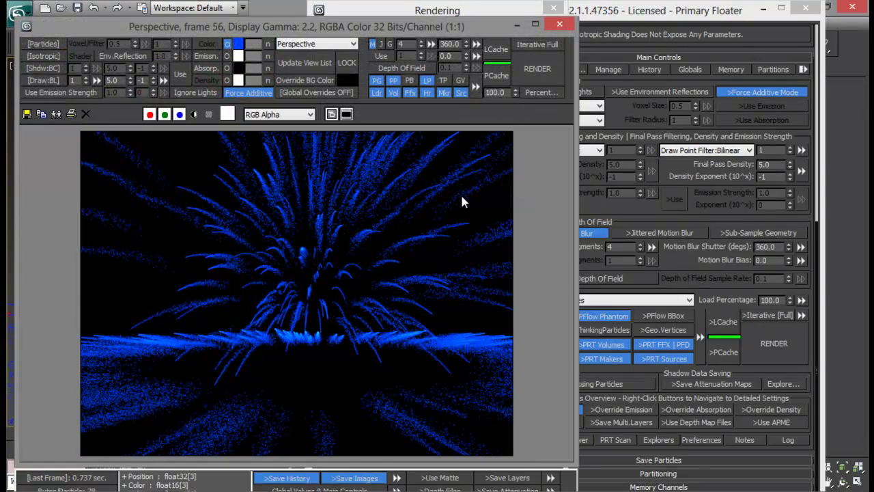
{"action": "left_click", "coordinate": [558, 25]}
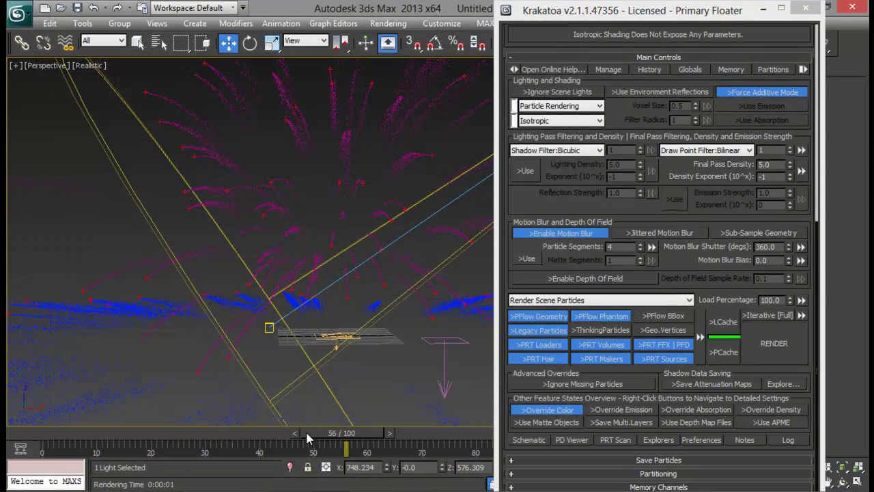
Go to frame 27, set the Final Pass Density to 2.0, and test-render it
{"action": "left_click", "coordinate": [165, 436]}
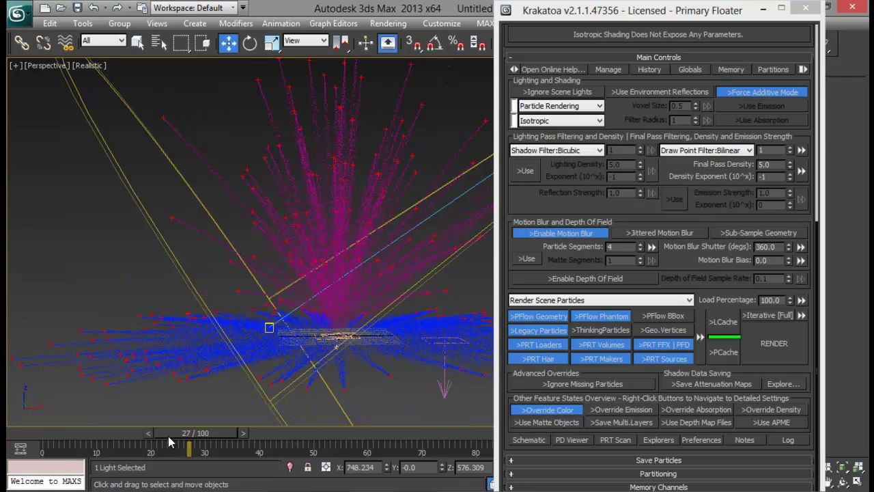
{"action": "double_click", "coordinate": [773, 165]}
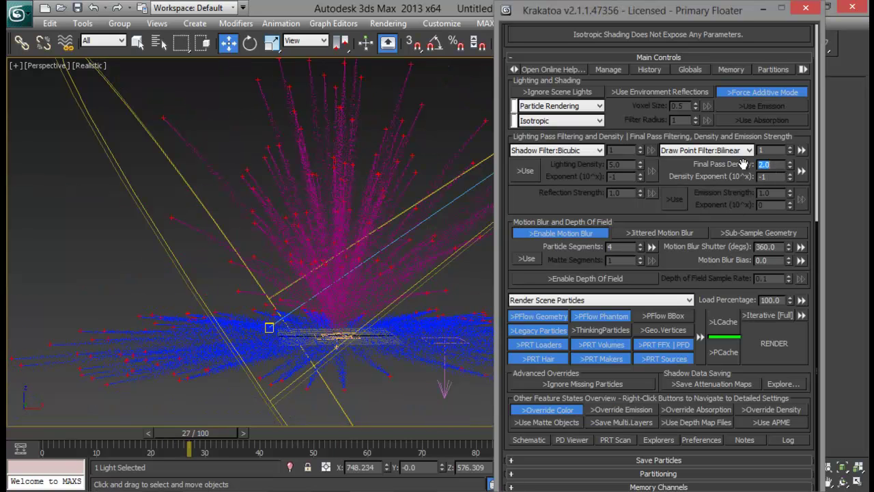
{"action": "left_click", "coordinate": [775, 348]}
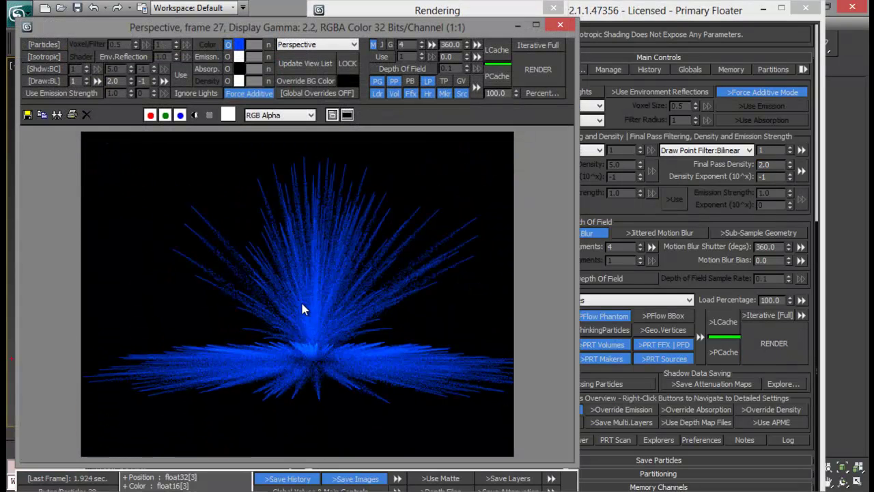
Set the Final Pass Density to 4.0 with a Density Exponent of -2 and render frame 27 again
{"action": "left_click", "coordinate": [774, 164]}
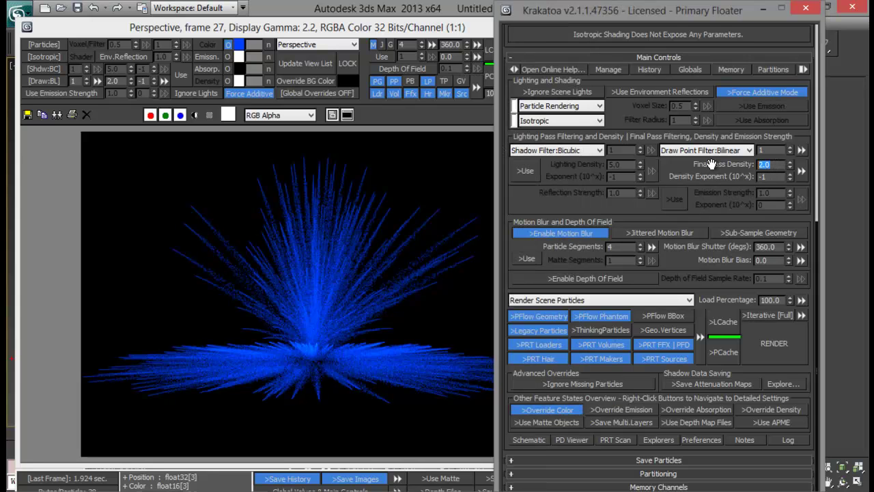
{"action": "key", "text": "Tab"}
{"action": "left_click", "coordinate": [774, 344]}
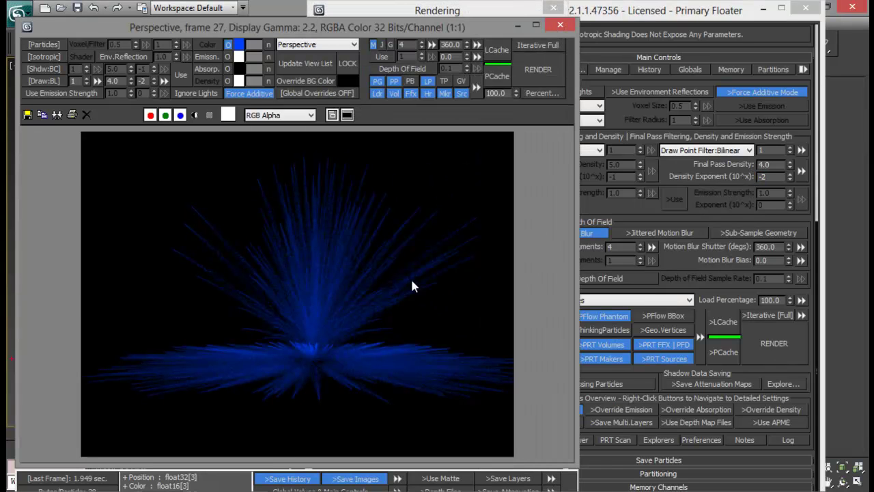
Set the Density Exponent to -1, render frame 27 again, and close the render and Krakatoa windows
{"action": "left_click", "coordinate": [764, 179]}
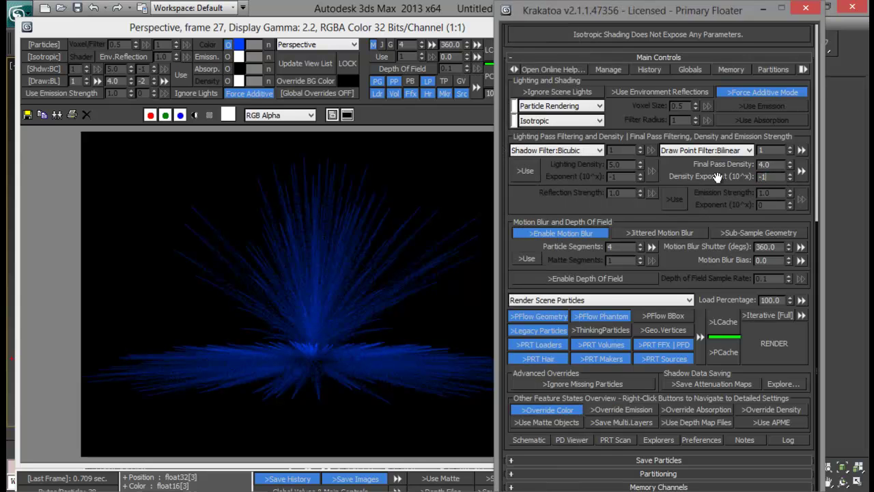
{"action": "left_click", "coordinate": [782, 354]}
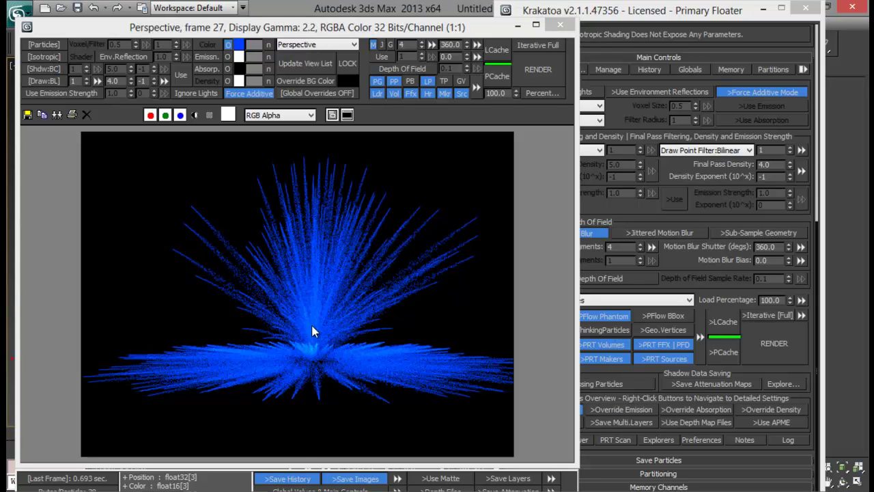
{"action": "left_click", "coordinate": [560, 25]}
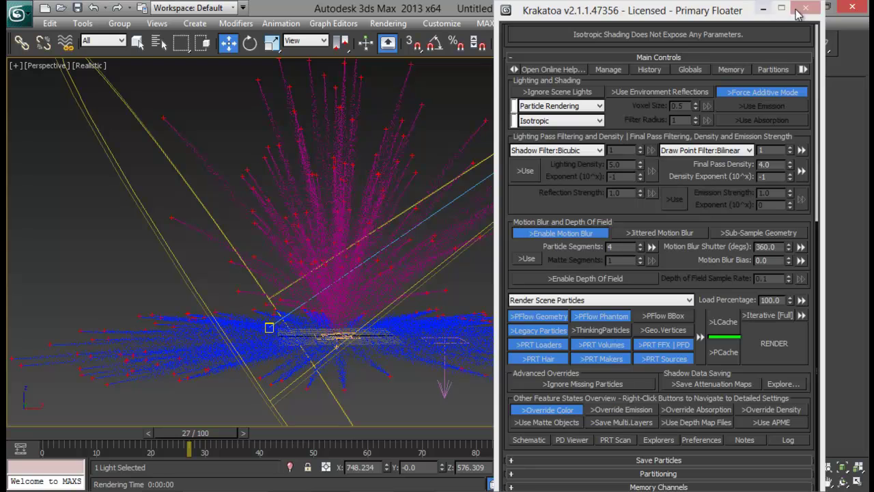
{"action": "left_click", "coordinate": [806, 9]}
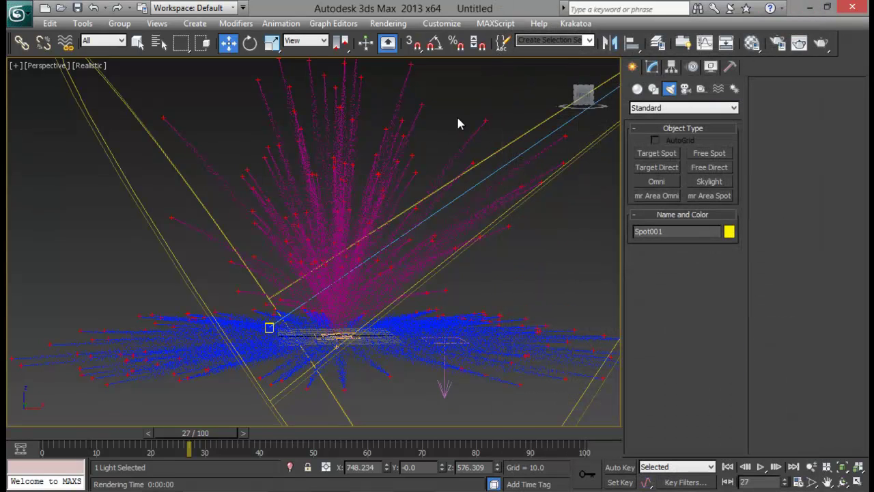
In Particle View, test switching the Shockwave flow off and on, leave only the Explosion flow disabled, and minimize the window
{"action": "key", "text": "6"}
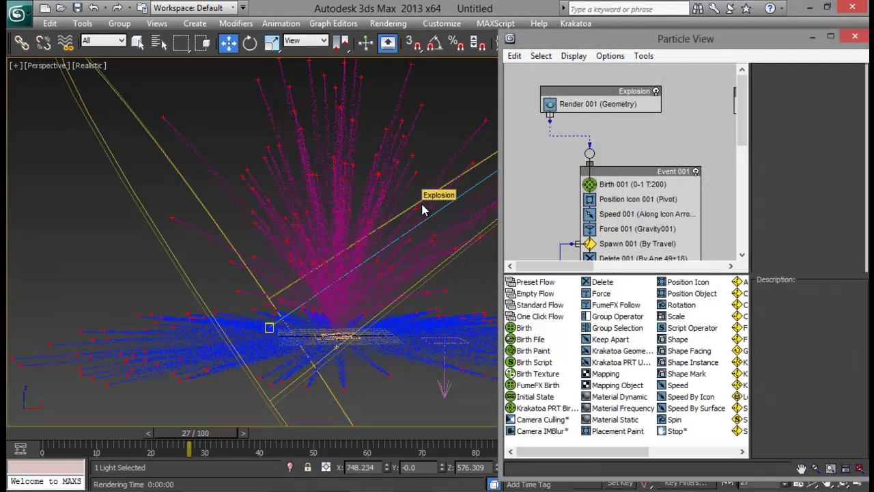
{"action": "scroll", "coordinate": [666, 96], "scroll_direction": "right", "scroll_amount": 3}
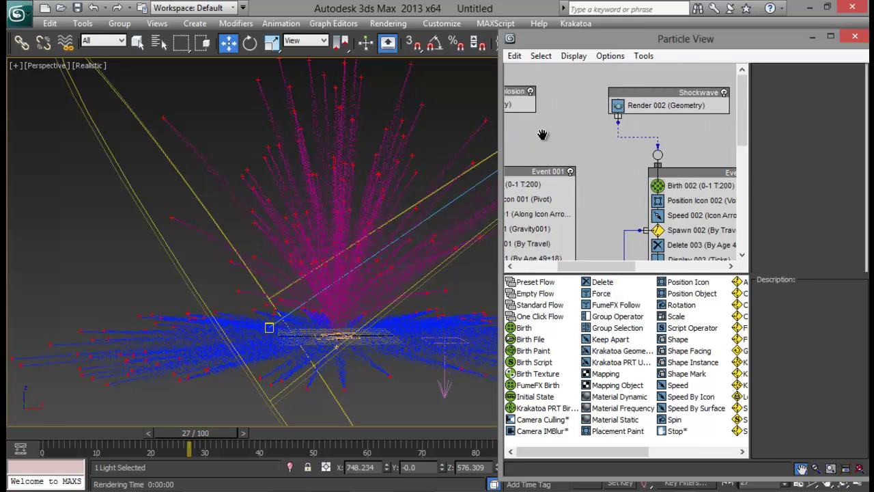
{"action": "left_click", "coordinate": [724, 92]}
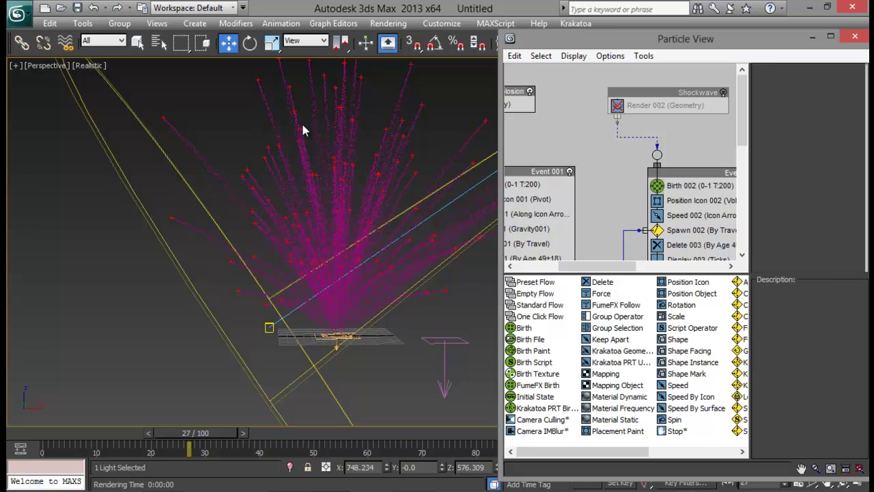
{"action": "left_click", "coordinate": [723, 93]}
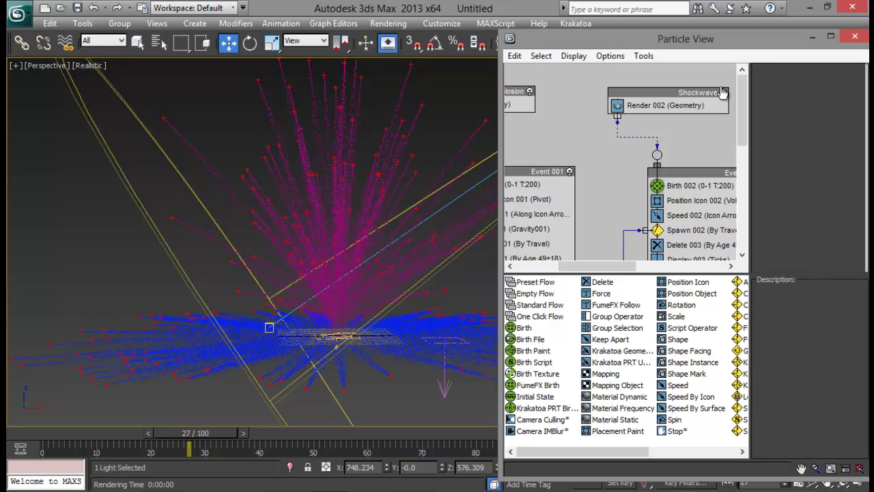
{"action": "left_click", "coordinate": [529, 90]}
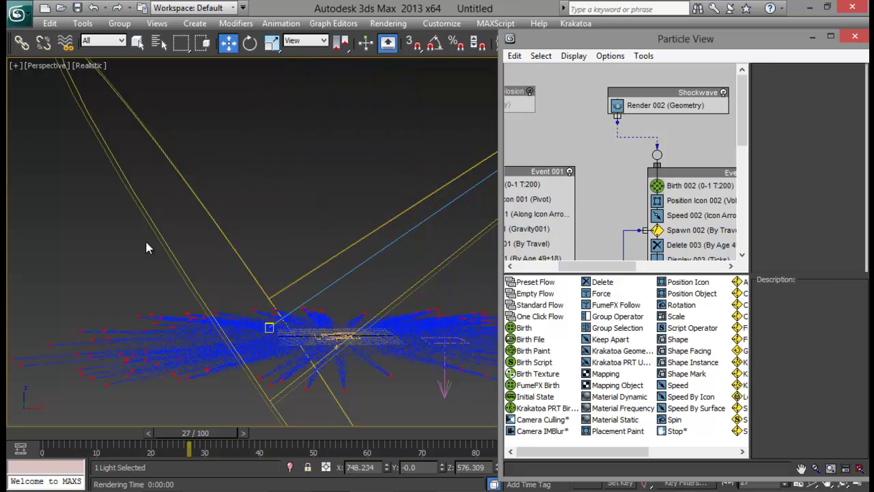
{"action": "left_click_drag", "start_coordinate": [747, 40], "coordinate": [546, 56]}
{"action": "left_click", "coordinate": [609, 53]}
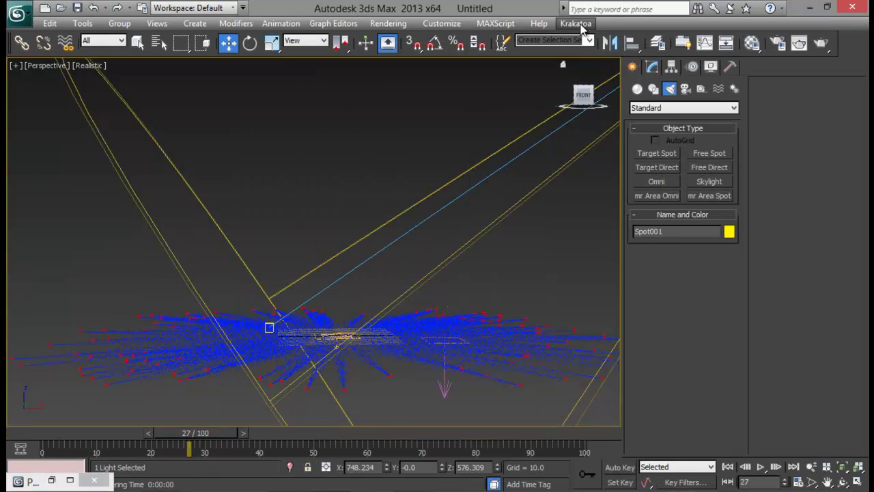
Configure the render setup for the frame range 0 to 100 at the HDTV (video) output size of 1920x1080
{"action": "left_click", "coordinate": [769, 45]}
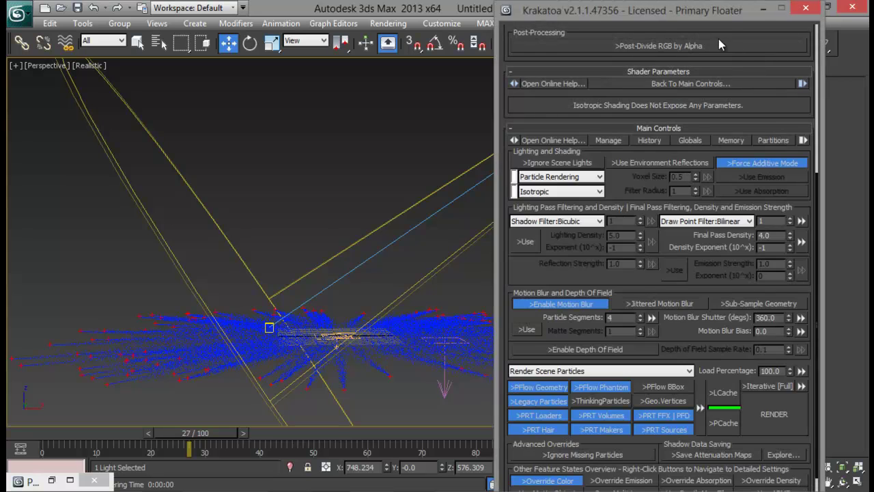
{"action": "key", "text": "F10"}
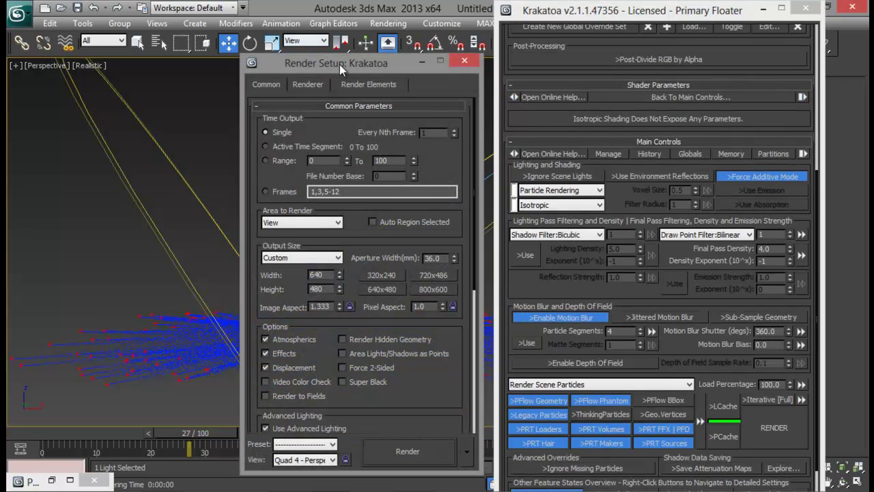
{"action": "left_click_drag", "start_coordinate": [339, 65], "coordinate": [526, 62]}
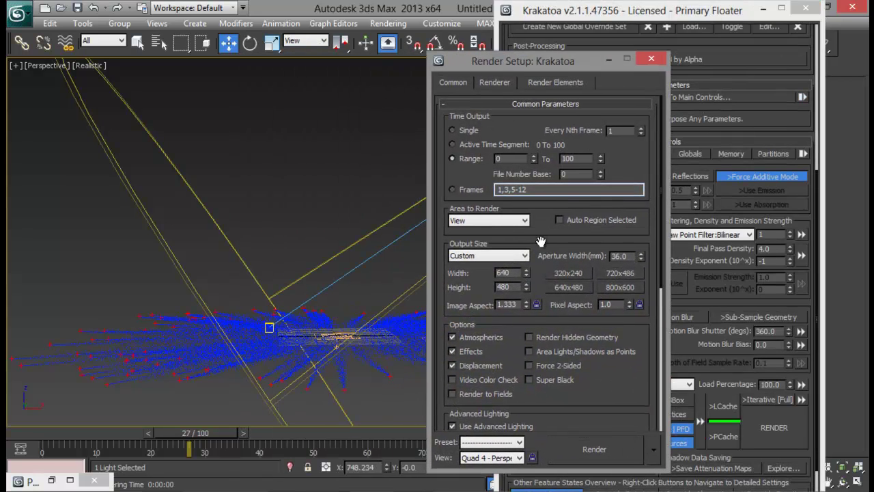
{"action": "scroll", "coordinate": [541, 242], "scroll_direction": "down", "scroll_amount": 3}
{"action": "left_click", "coordinate": [489, 166]}
{"action": "left_click", "coordinate": [486, 336]}
{"action": "scroll", "coordinate": [578, 256], "scroll_direction": "down", "scroll_amount": 2}
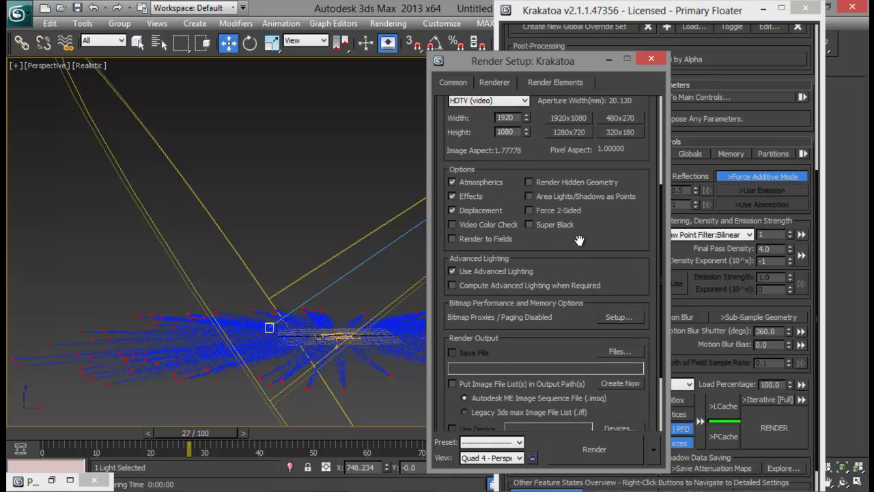
Look at the render output file browser without choosing a file, and close the Render Setup window
{"action": "scroll", "coordinate": [578, 255], "scroll_direction": "down", "scroll_amount": 2}
{"action": "left_click", "coordinate": [611, 317]}
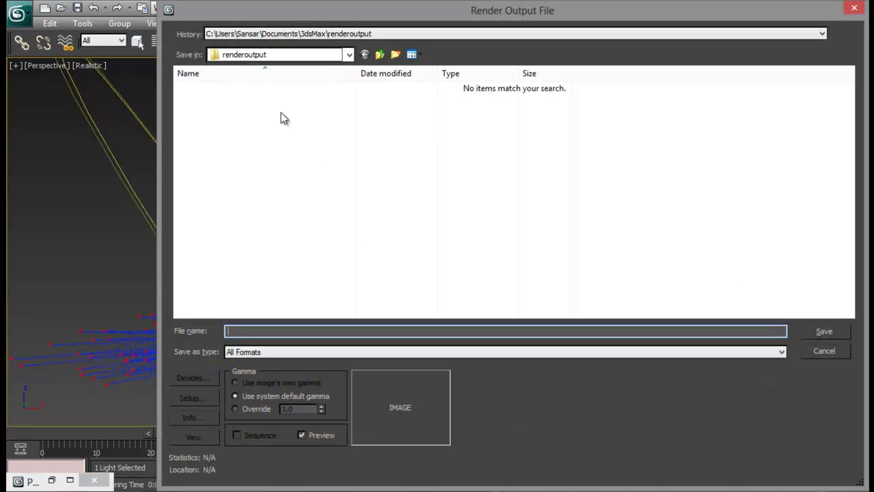
{"action": "scroll", "coordinate": [519, 369], "scroll_direction": "down", "scroll_amount": 3}
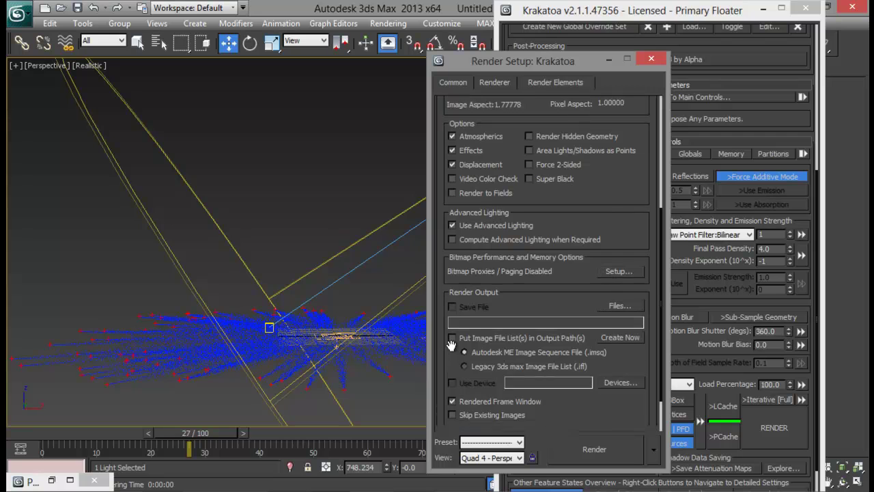
{"action": "left_click", "coordinate": [648, 60]}
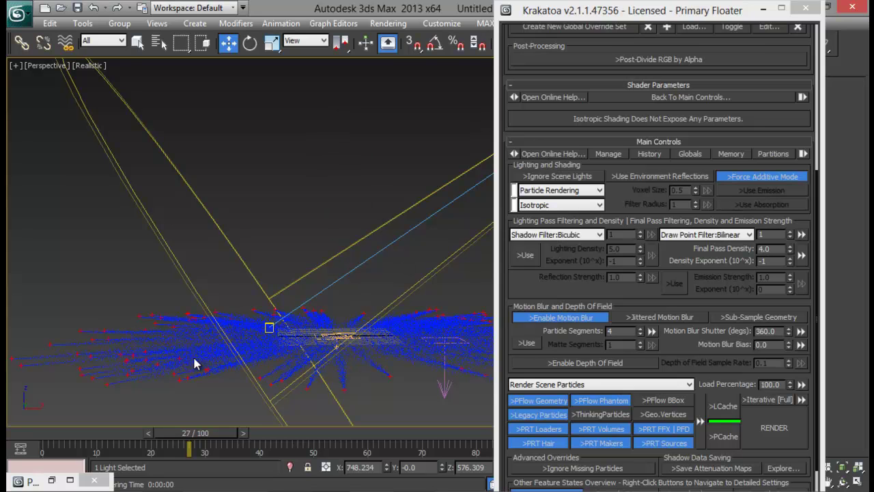
Check the flows in Particle View, and close both it and the Krakatoa floater
{"action": "key", "text": "6"}
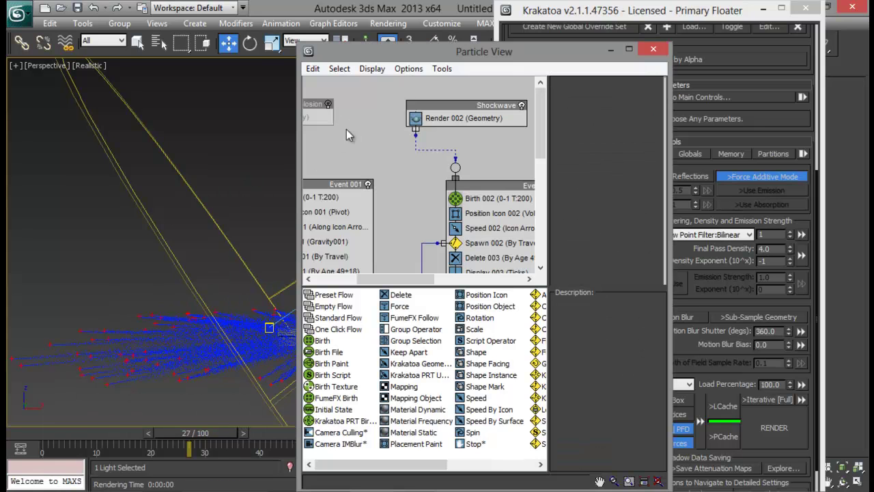
{"action": "left_click", "coordinate": [652, 48]}
{"action": "left_click", "coordinate": [805, 9]}
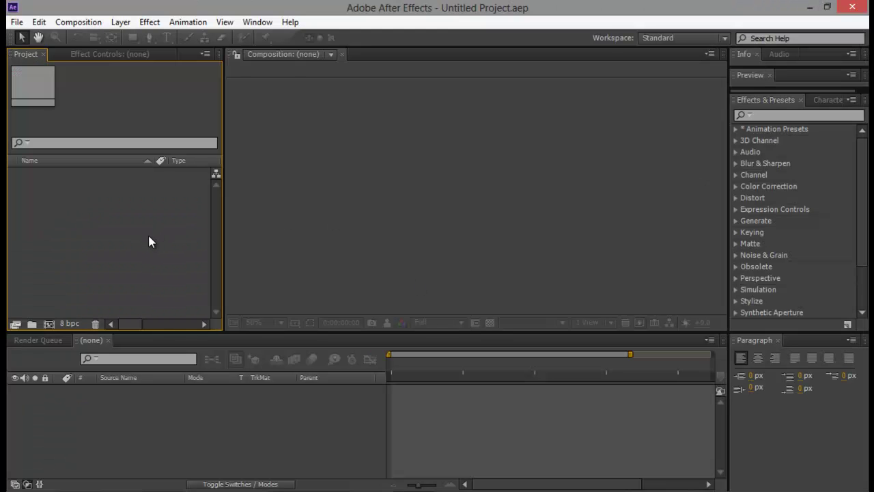
In After Effects, import the JPEG sequence starting at particle_0010000 from the Particle explosion folder inside Krakatoa rendering on drive D
{"action": "double_click", "coordinate": [126, 208]}
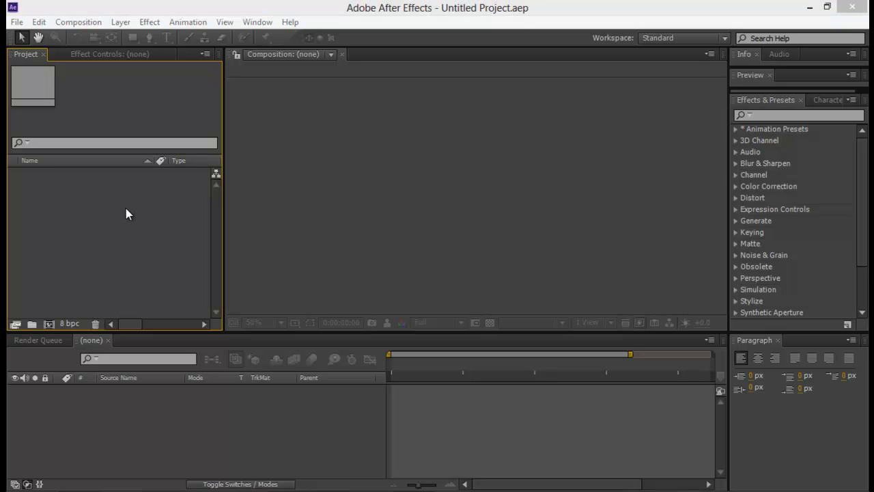
{"action": "left_click", "coordinate": [67, 195]}
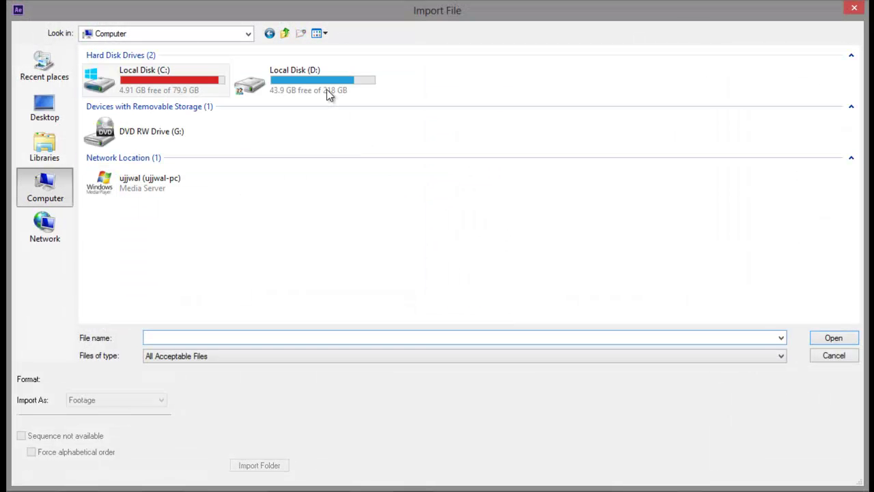
{"action": "double_click", "coordinate": [318, 79]}
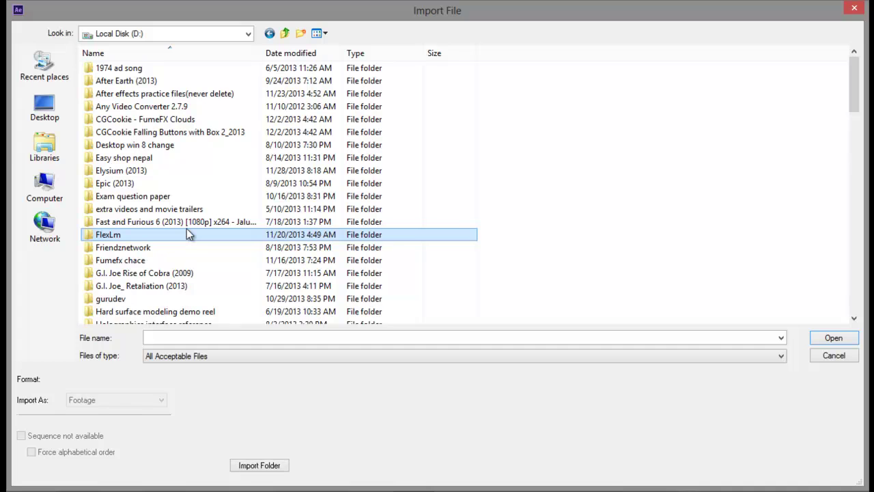
{"action": "key", "text": "k"}
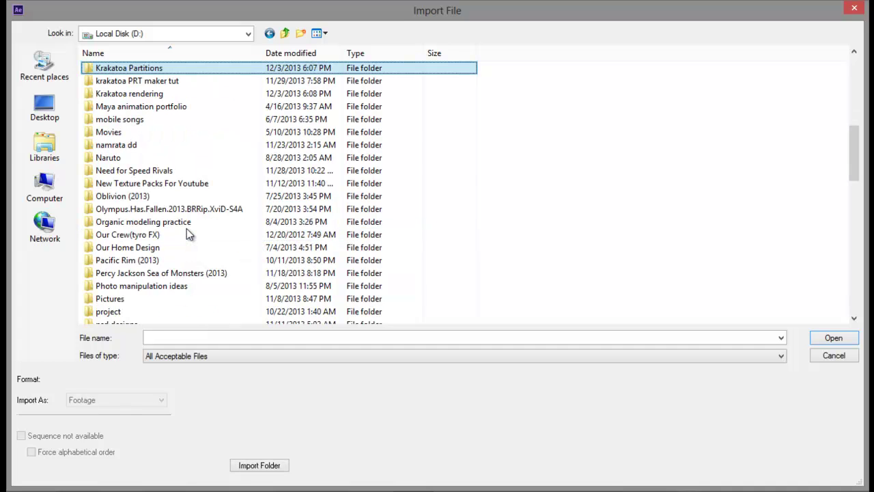
{"action": "double_click", "coordinate": [166, 94]}
{"action": "double_click", "coordinate": [136, 93]}
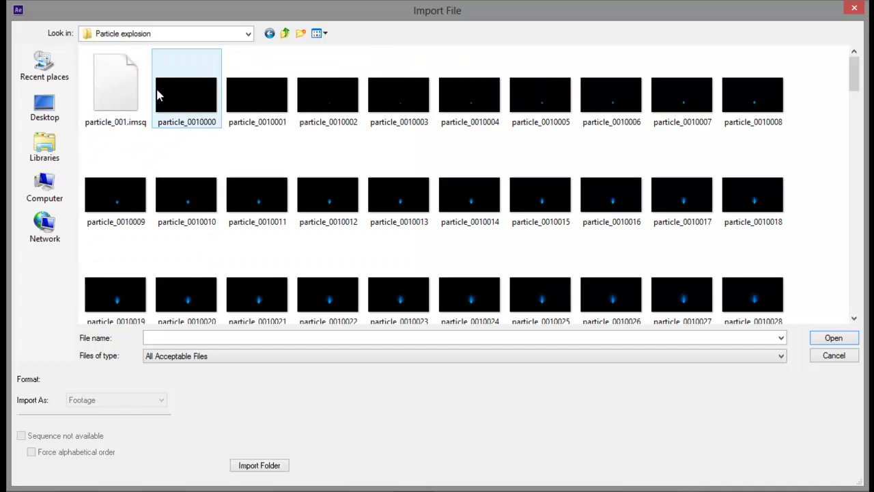
{"action": "left_click", "coordinate": [188, 115]}
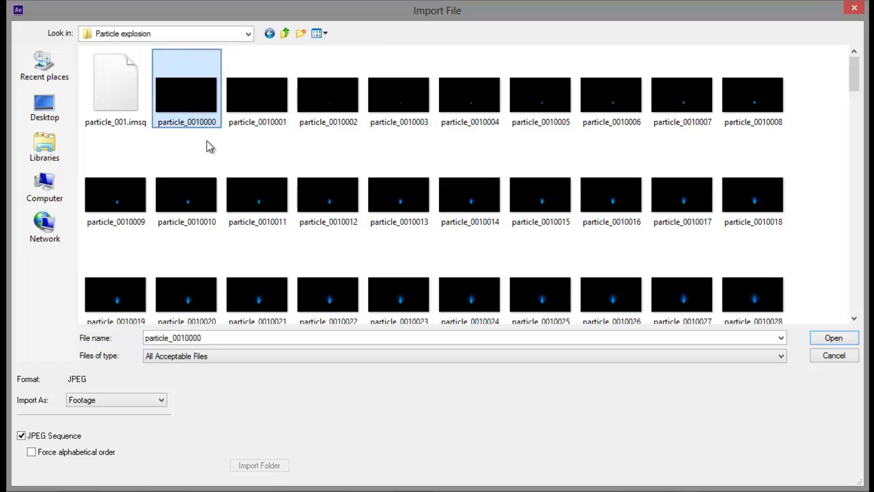
{"action": "left_click", "coordinate": [841, 339]}
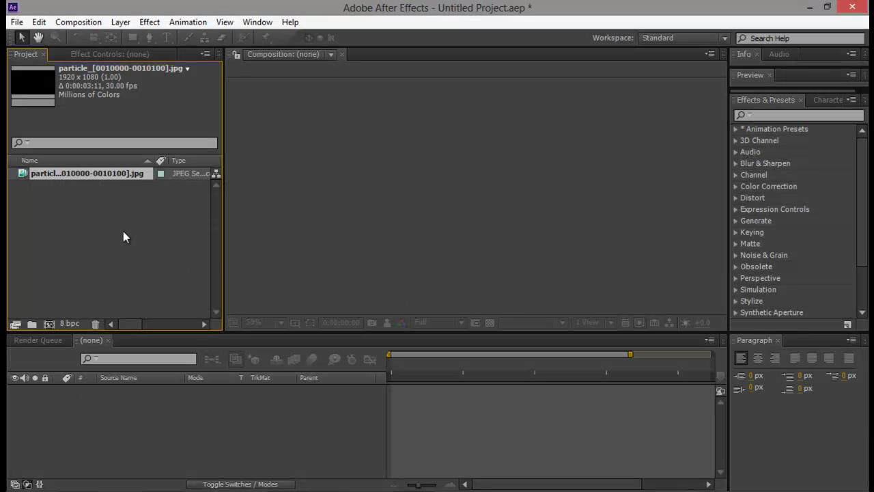
Create a composition from the imported particle sequence and scrub through the explosion to 0:00:01:24
{"action": "left_click", "coordinate": [49, 323]}
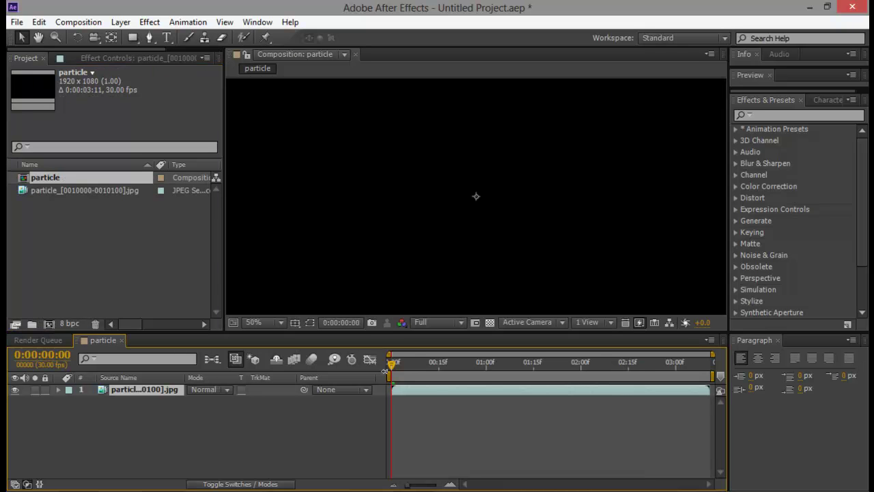
{"action": "left_click_drag", "start_coordinate": [392, 365], "coordinate": [561, 363]}
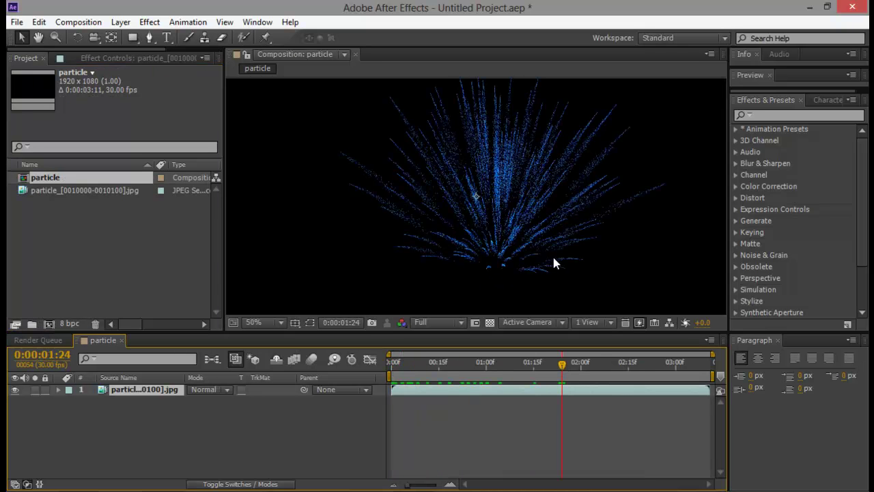
{"action": "scroll", "coordinate": [550, 236], "scroll_direction": "down", "scroll_amount": 2}
Import the particle_shockwave JPEG sequence from the same folder and add it above the explosion layer in the timeline
{"action": "double_click", "coordinate": [69, 241]}
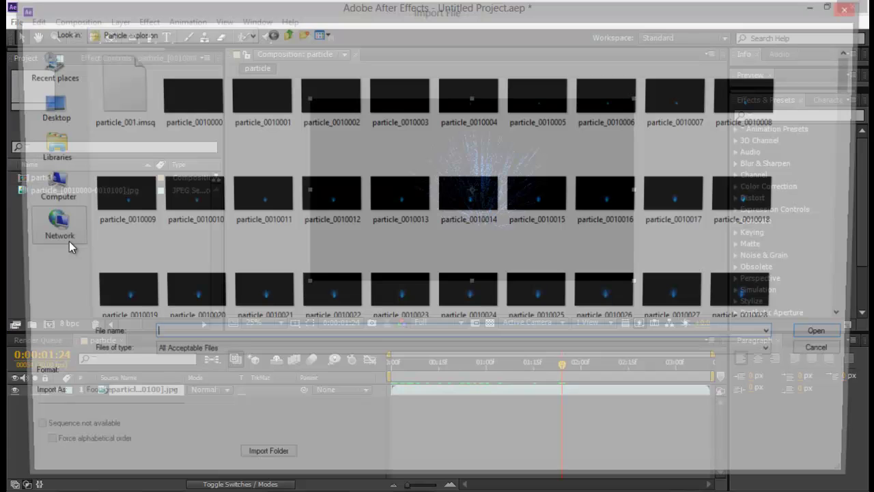
{"action": "left_click_drag", "start_coordinate": [857, 84], "coordinate": [854, 198]}
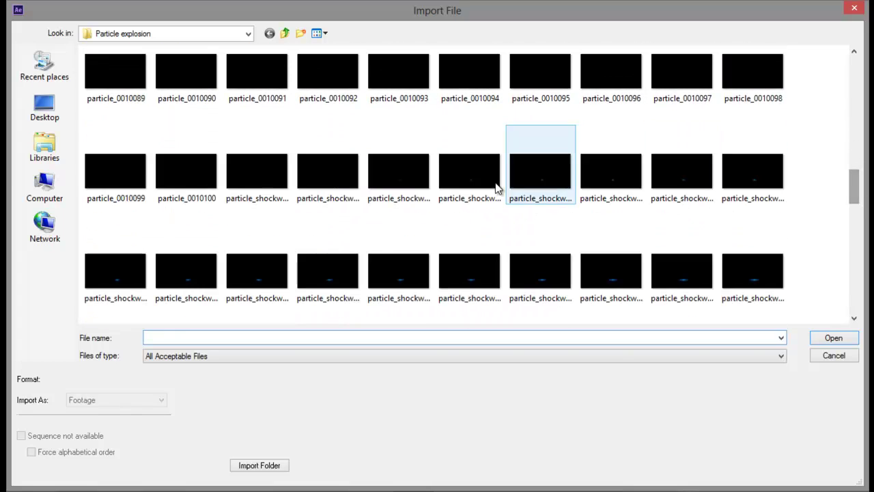
{"action": "left_click", "coordinate": [263, 182]}
{"action": "left_click", "coordinate": [824, 340]}
{"action": "left_click_drag", "start_coordinate": [60, 206], "coordinate": [147, 388]}
Set the shockwave layer's blending mode to Add and scrub through the combined footage to 0:00:01:08
{"action": "left_click", "coordinate": [391, 363]}
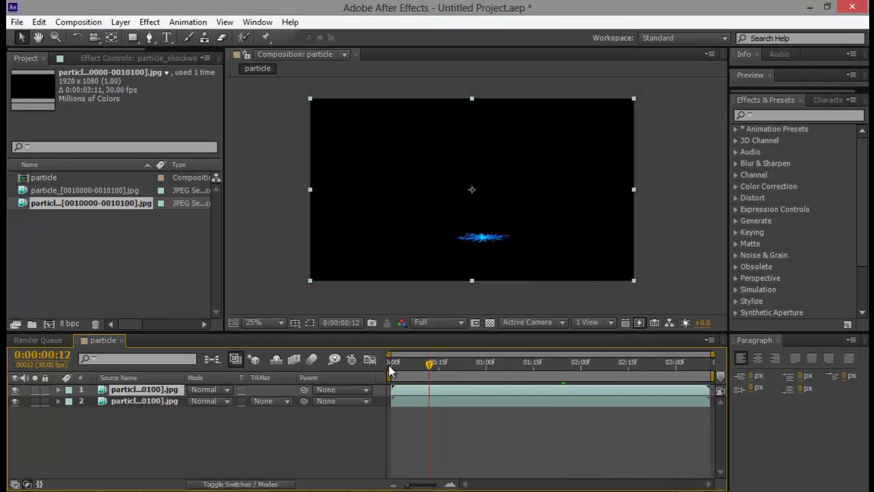
{"action": "left_click_drag", "start_coordinate": [426, 367], "coordinate": [492, 363]}
{"action": "left_click", "coordinate": [526, 277]}
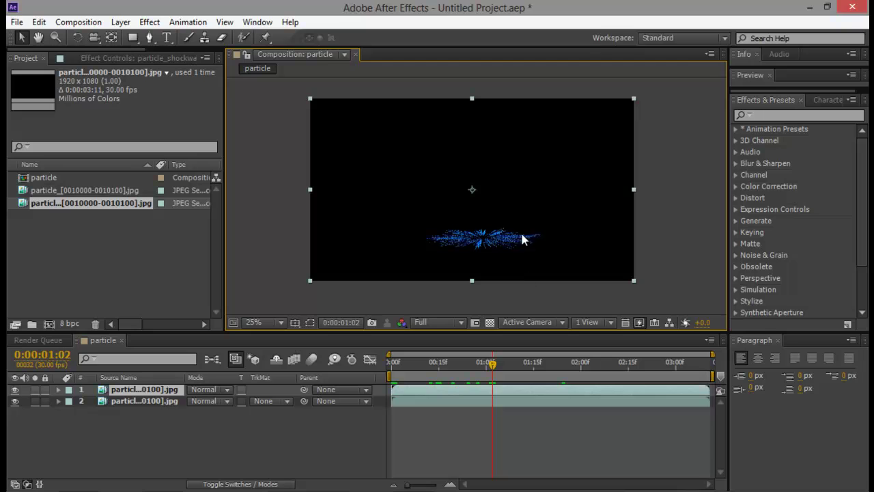
{"action": "left_click_drag", "start_coordinate": [402, 364], "coordinate": [521, 368]}
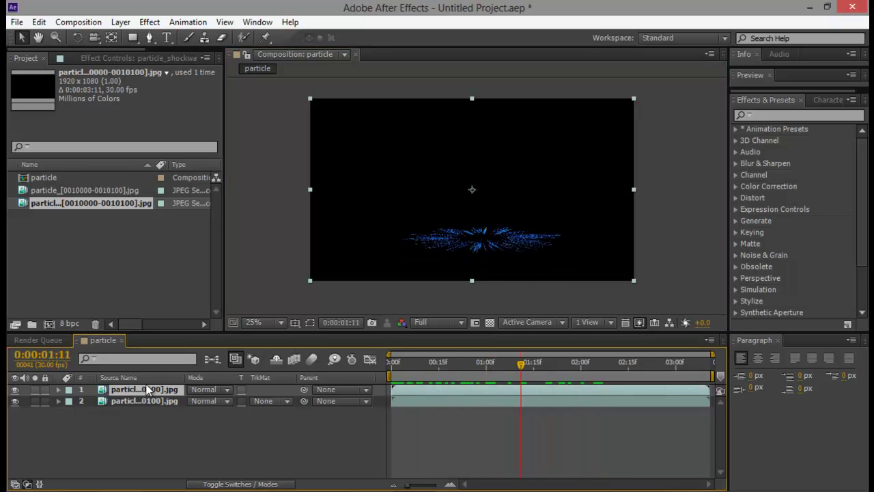
{"action": "left_click", "coordinate": [227, 390]}
{"action": "left_click", "coordinate": [271, 167]}
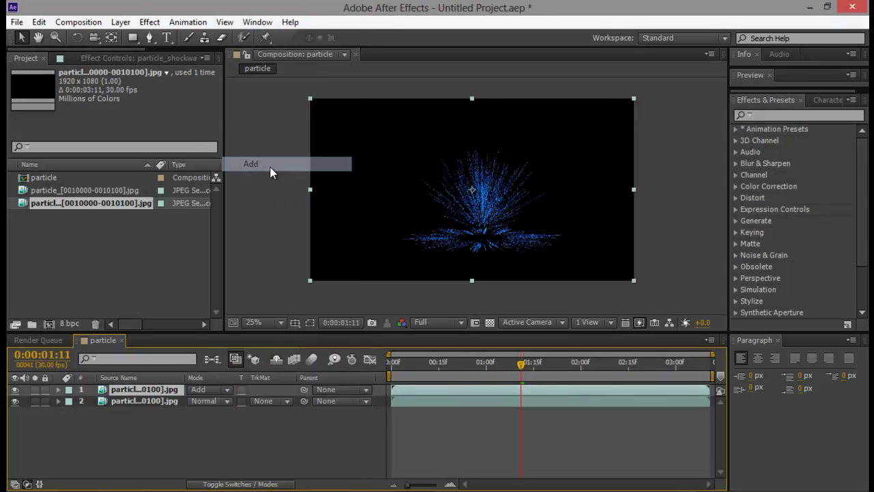
{"action": "mouse_move", "coordinate": [521, 366]}
{"action": "left_mouse_down"}
{"action": "mouse_move", "coordinate": [404, 368]}
{"action": "mouse_move", "coordinate": [616, 366]}
{"action": "mouse_move", "coordinate": [503, 373]}
{"action": "mouse_move", "coordinate": [521, 380]}
{"action": "mouse_move", "coordinate": [624, 371]}
{"action": "mouse_move", "coordinate": [482, 386]}
{"action": "mouse_move", "coordinate": [474, 376]}
{"action": "mouse_move", "coordinate": [539, 369]}
{"action": "mouse_move", "coordinate": [510, 372]}
{"action": "left_mouse_up"}
{"action": "scroll", "coordinate": [495, 232], "scroll_direction": "up", "scroll_amount": 2}
{"action": "scroll", "coordinate": [503, 150], "scroll_direction": "down", "scroll_amount": 2}
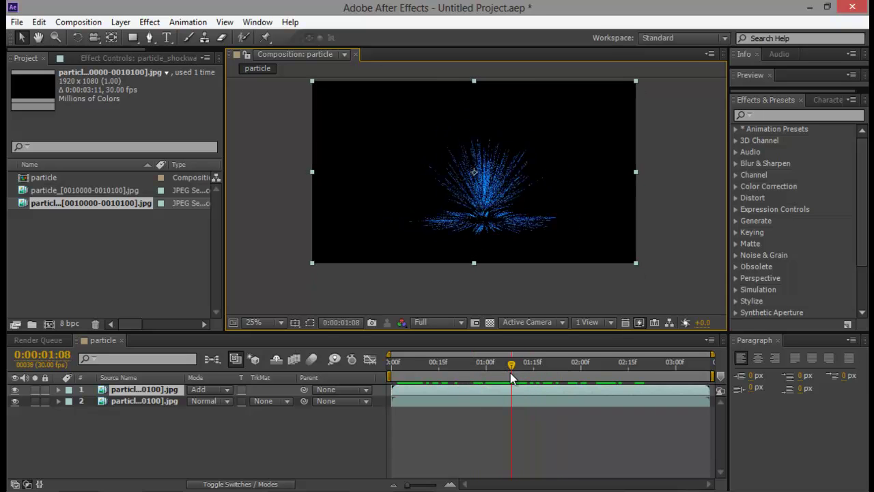
Pre-compose both sequence layers with all attributes moved into the new composition, and return to the particle composition
{"action": "left_click_drag", "start_coordinate": [209, 440], "coordinate": [138, 394]}
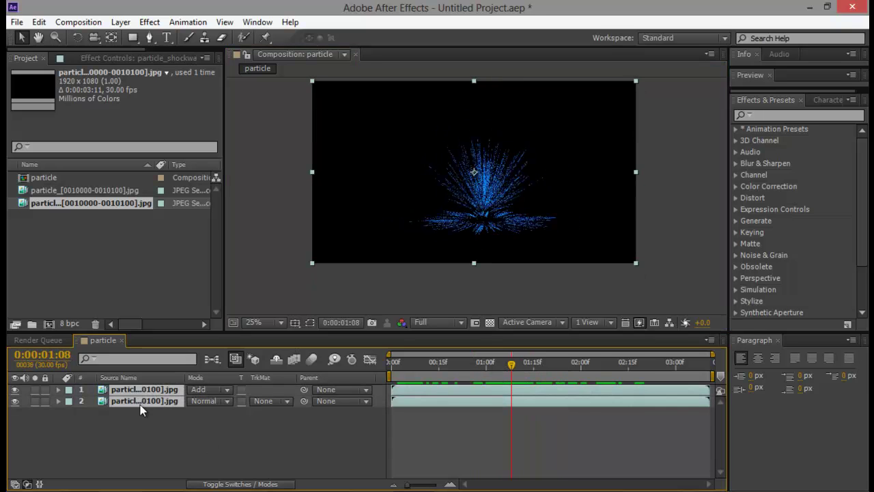
{"action": "key", "text": "ctrl+shift+c"}
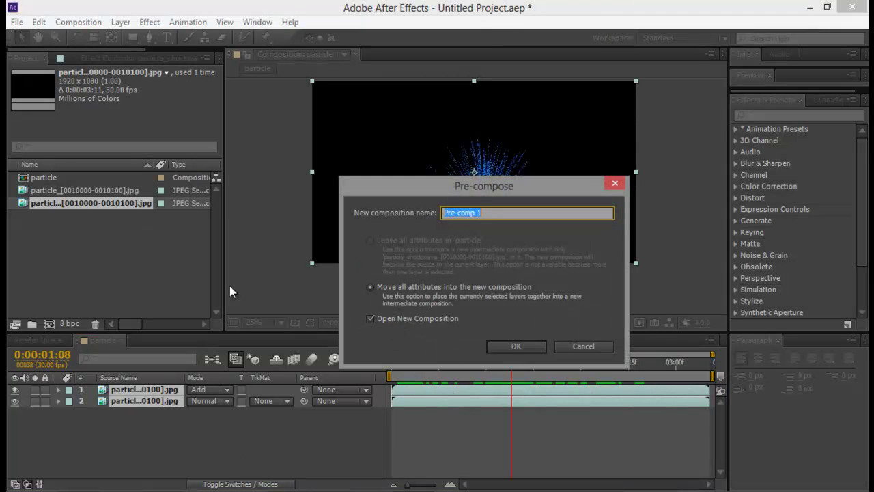
{"action": "left_click", "coordinate": [507, 350]}
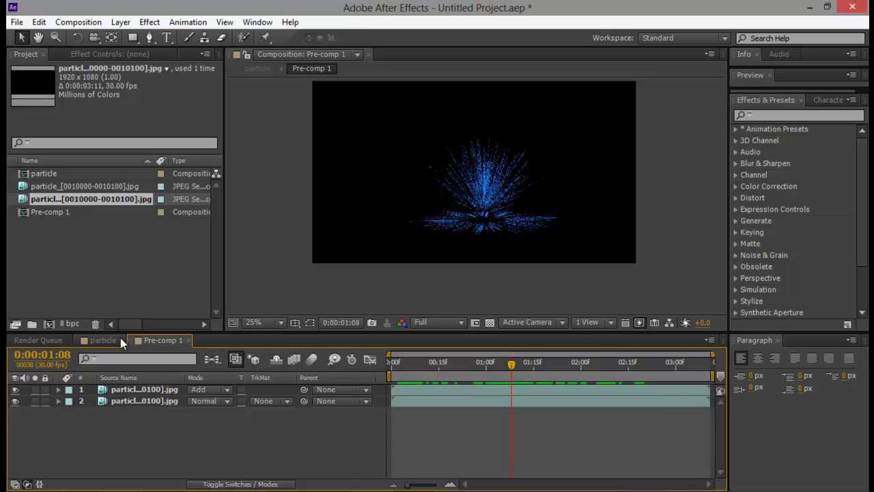
{"action": "left_click", "coordinate": [101, 339]}
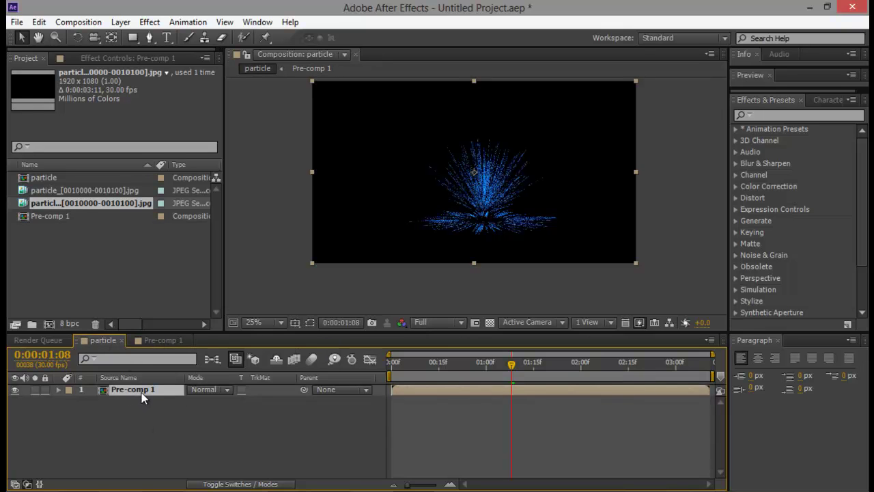
Duplicate the pre-composed layer and apply the Fast Blur effect to the lower copy
{"action": "key", "text": "ctrl+d"}
{"action": "left_click", "coordinate": [804, 115]}
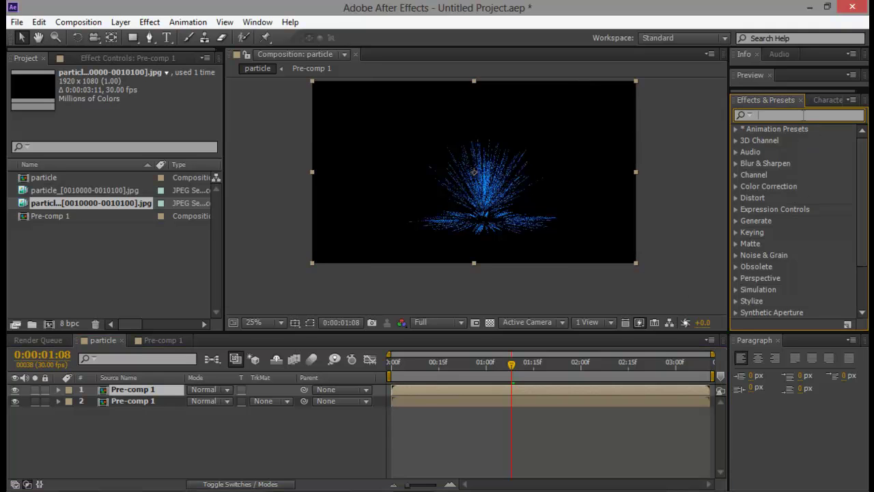
{"action": "left_click", "coordinate": [121, 402]}
{"action": "left_click", "coordinate": [804, 117]}
{"action": "type", "text": "fast"}
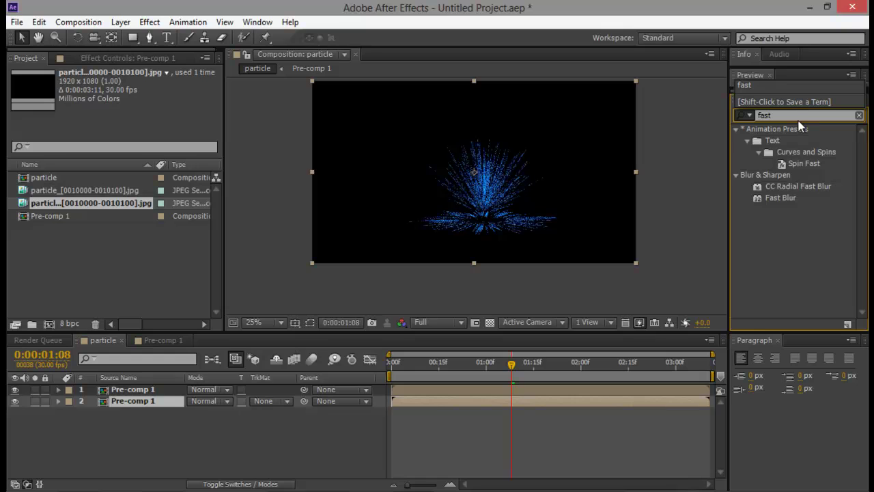
{"action": "double_click", "coordinate": [785, 200]}
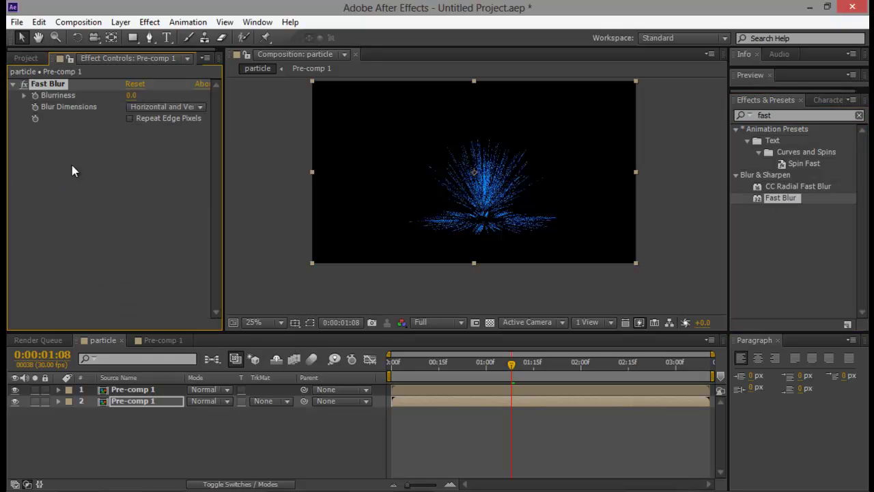
Hide the upper pre-comp layer and set the lower copy's Fast Blur Blurriness to 21.0
{"action": "left_click_drag", "start_coordinate": [131, 96], "coordinate": [170, 98]}
{"action": "scroll", "coordinate": [497, 197], "scroll_direction": "up", "scroll_amount": 2}
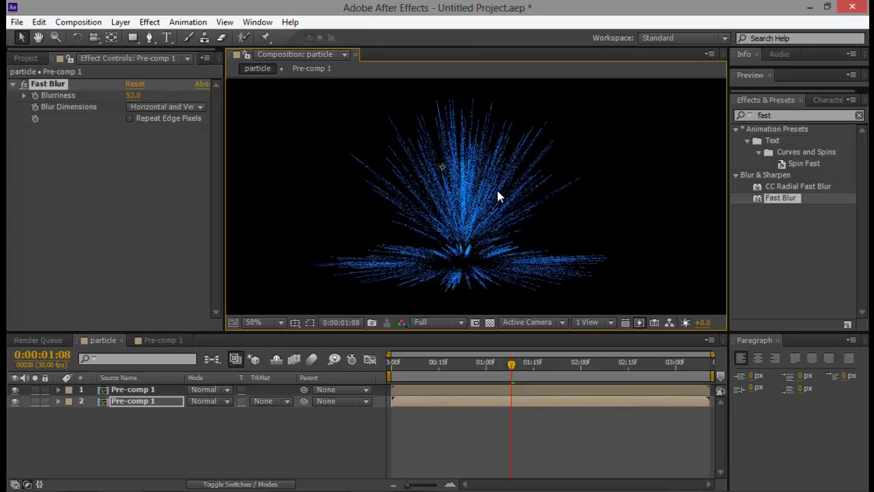
{"action": "left_click", "coordinate": [15, 389]}
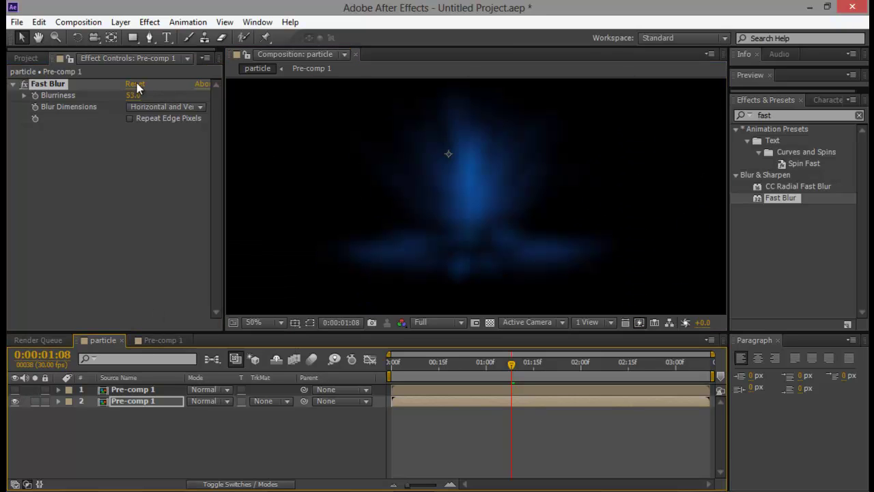
{"action": "left_click_drag", "start_coordinate": [131, 95], "coordinate": [115, 98]}
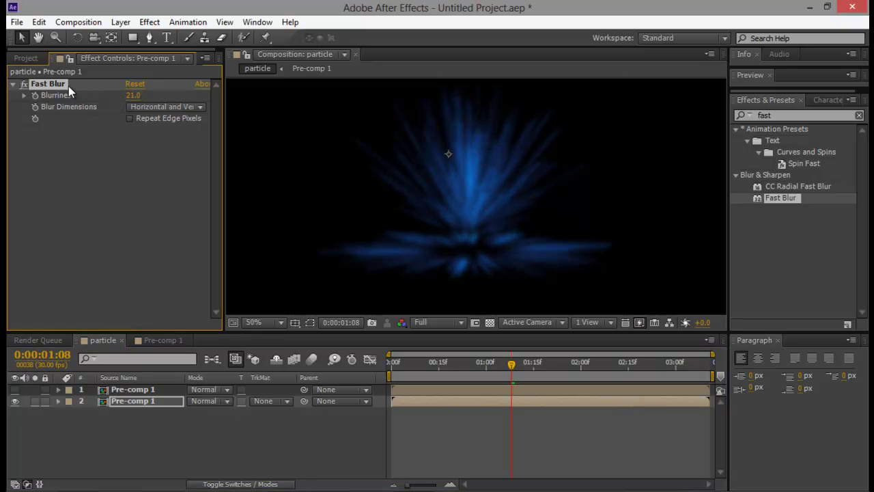
Show the upper pre-comp layer and set its blending mode to Add over the blurred copy
{"action": "left_click", "coordinate": [136, 389]}
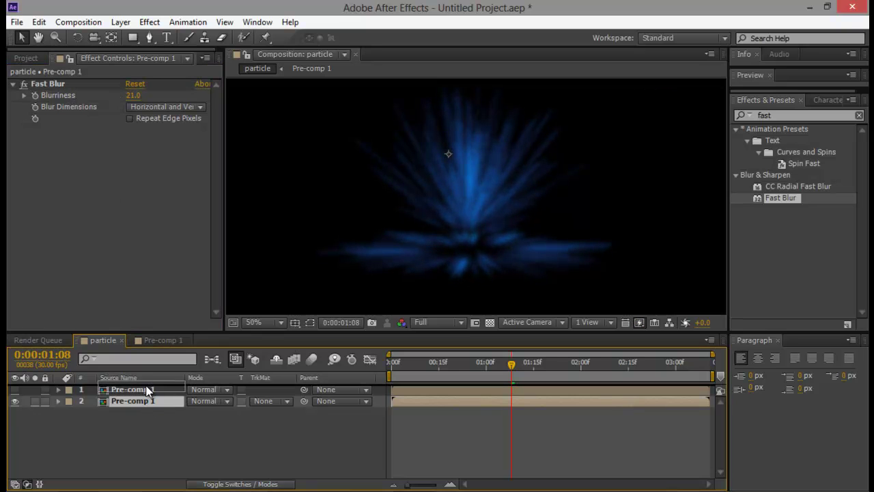
{"action": "left_click", "coordinate": [229, 389]}
{"action": "left_click", "coordinate": [267, 197]}
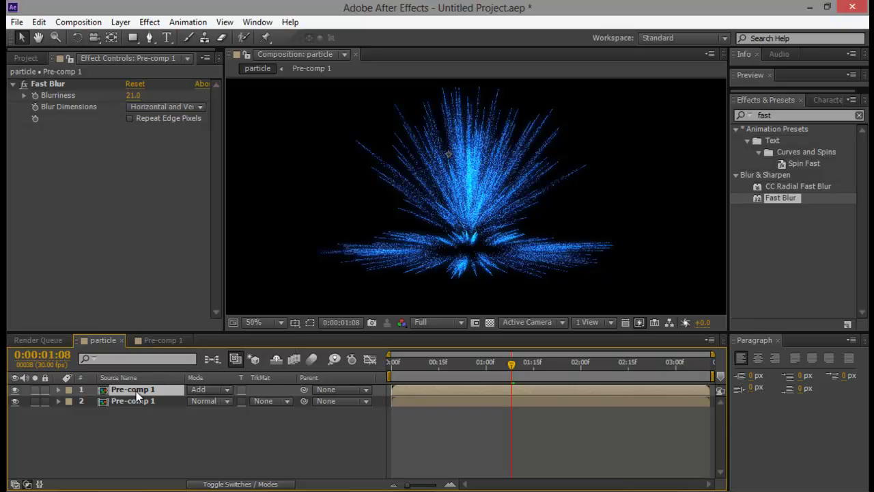
Duplicate the top Add-mode pre-comp layer twice to intensify the glow, and inspect the result at 100%
{"action": "key", "text": "ctrl+d"}
{"action": "key", "text": "ctrl+d"}
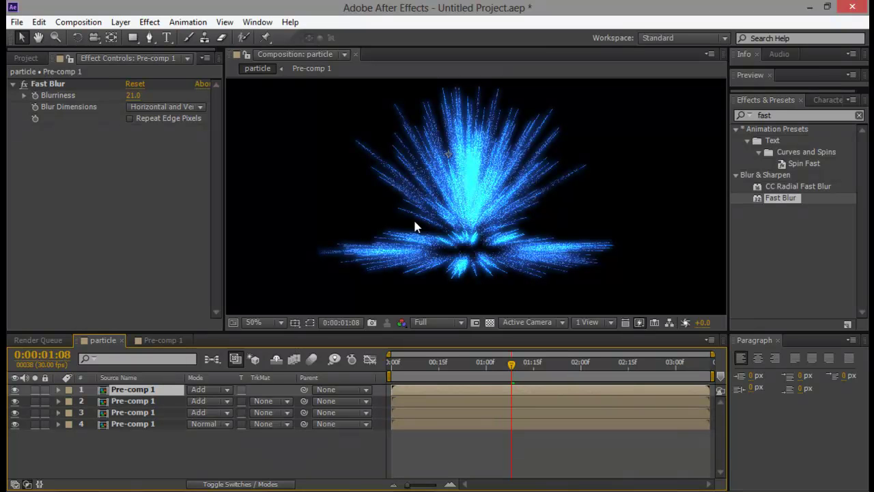
{"action": "key", "text": "period"}
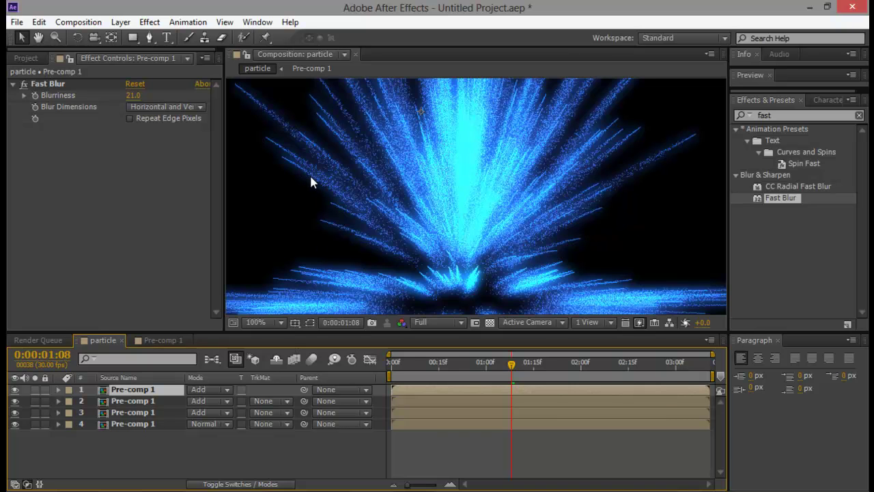
Move to frame 0:00:01:06 and delete the three Add-mode pre-comp layers, keeping only the Normal-mode one
{"action": "key", "text": "comma"}
{"action": "mouse_move", "coordinate": [510, 364]}
{"action": "left_mouse_down"}
{"action": "mouse_move", "coordinate": [391, 367]}
{"action": "mouse_move", "coordinate": [505, 366]}
{"action": "left_mouse_up"}
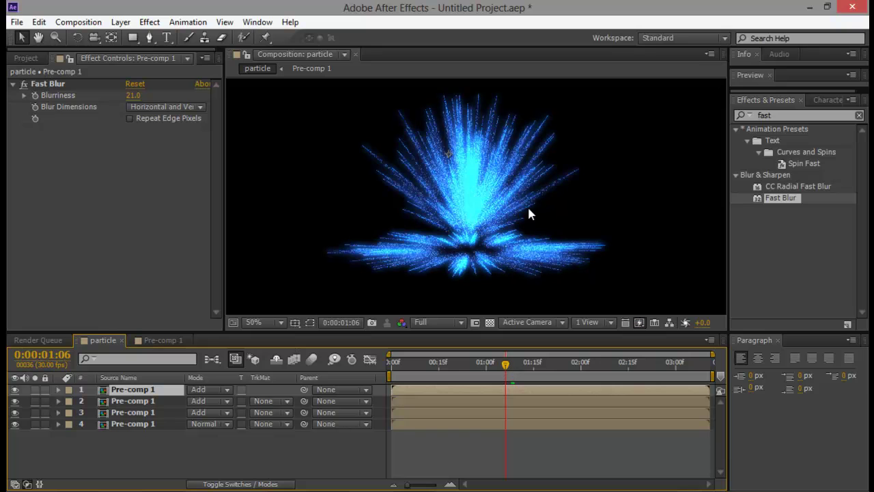
{"action": "key", "text": "comma"}
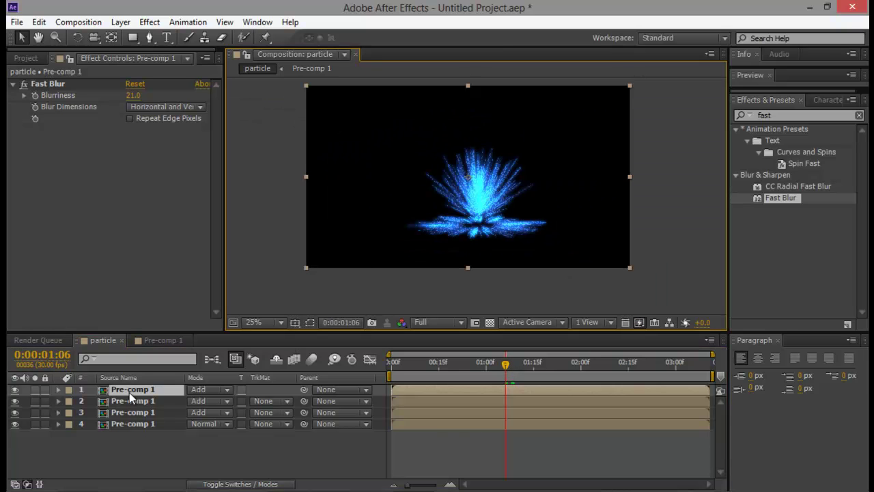
{"action": "left_click", "coordinate": [151, 413], "text": "shift"}
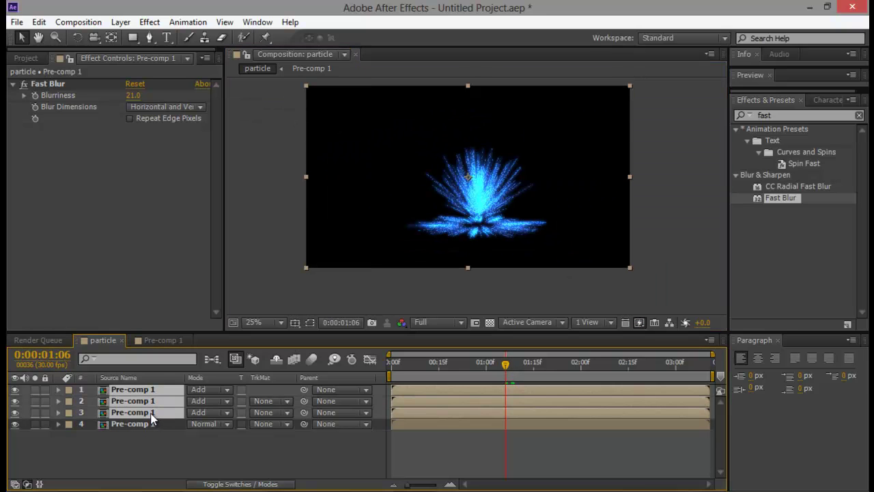
{"action": "key", "text": "Delete"}
Try a Glow effect on the remaining pre-comp layer with Threshold 71%, Radius 50 and Intensity 1.4, and remove it
{"action": "left_click_drag", "start_coordinate": [796, 115], "coordinate": [741, 119]}
{"action": "type", "text": "glow"}
{"action": "left_click_drag", "start_coordinate": [774, 180], "coordinate": [127, 388]}
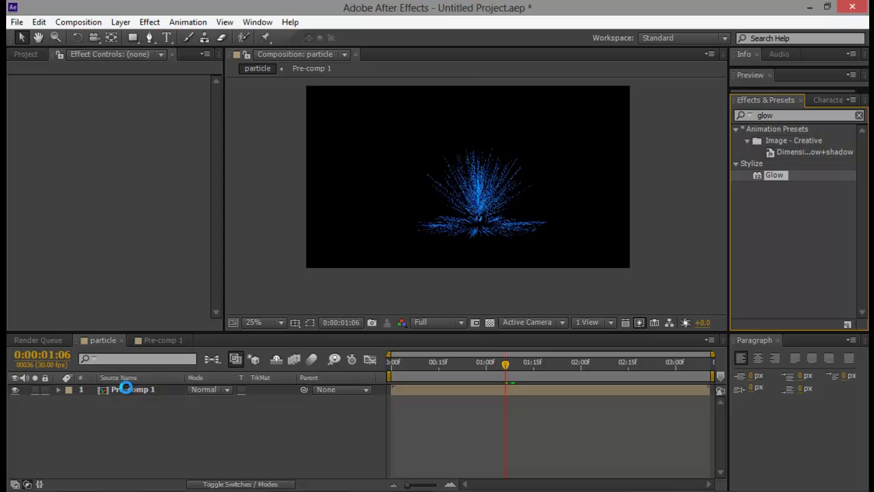
{"action": "scroll", "coordinate": [408, 215], "scroll_direction": "up", "scroll_amount": 2}
{"action": "left_click", "coordinate": [132, 118]}
{"action": "type", "text": "50"}
{"action": "key", "text": "Return"}
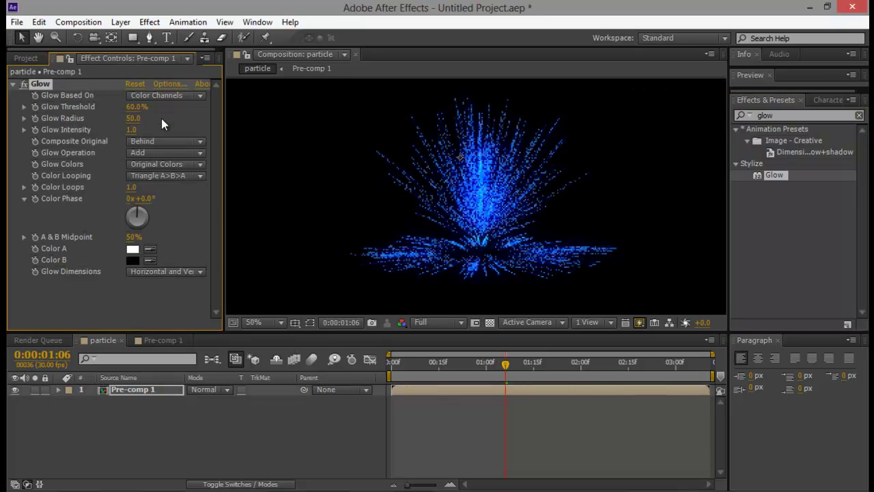
{"action": "left_click_drag", "start_coordinate": [136, 108], "coordinate": [161, 128]}
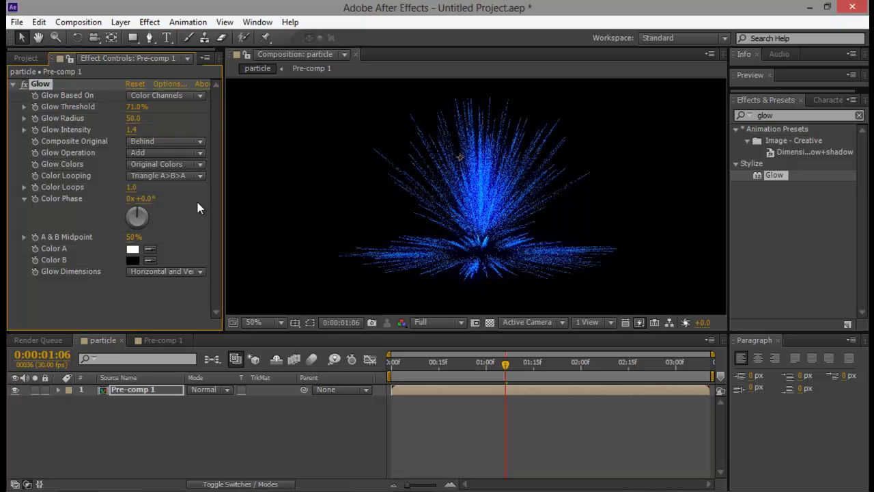
{"action": "key", "text": "Delete"}
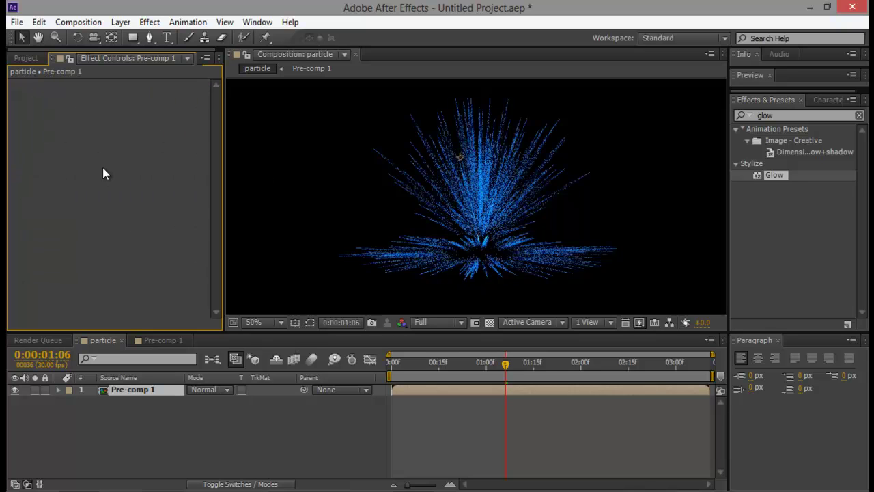
Duplicate the remaining pre-comp layer and apply the Fast Blur effect to the upper copy
{"action": "left_click", "coordinate": [187, 406]}
{"action": "left_click", "coordinate": [144, 390]}
{"action": "key", "text": "ctrl+d"}
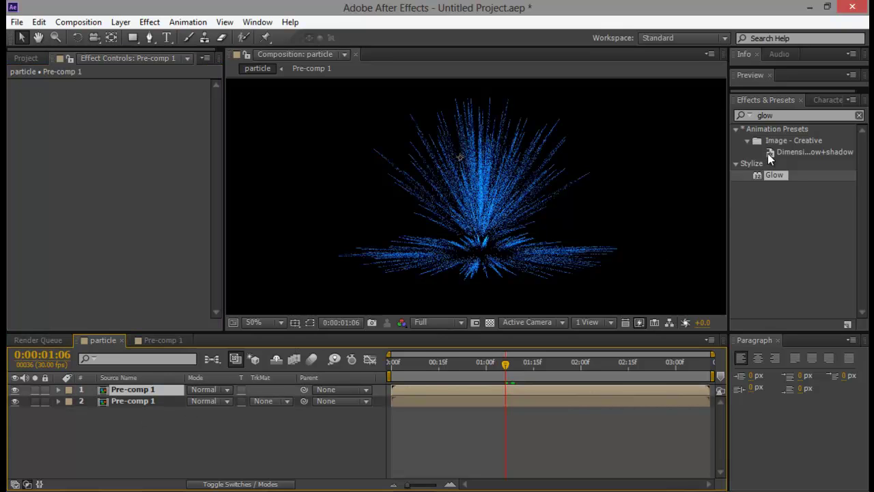
{"action": "left_click", "coordinate": [772, 116]}
{"action": "type", "text": "fast"}
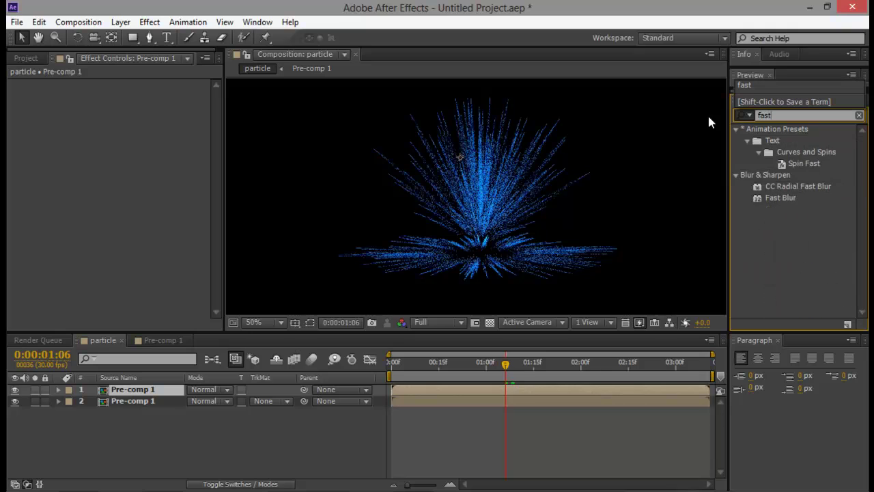
{"action": "left_click_drag", "start_coordinate": [770, 198], "coordinate": [502, 388]}
Set the upper copy's Fast Blur Blurriness to 13.0 and its blending mode to Add
{"action": "left_click_drag", "start_coordinate": [132, 96], "coordinate": [147, 95]}
{"action": "left_click", "coordinate": [227, 389]}
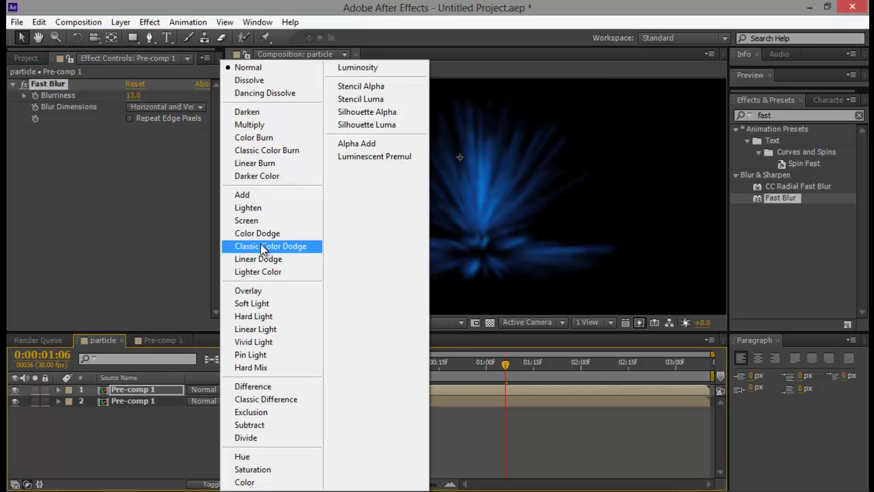
{"action": "left_click", "coordinate": [267, 195]}
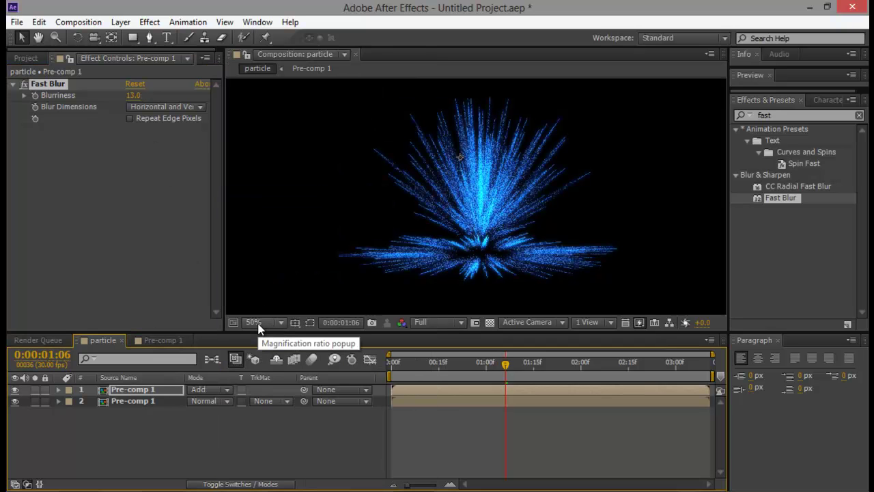
{"action": "key", "text": "ctrl+d"}
{"action": "key", "text": "ctrl+d"}
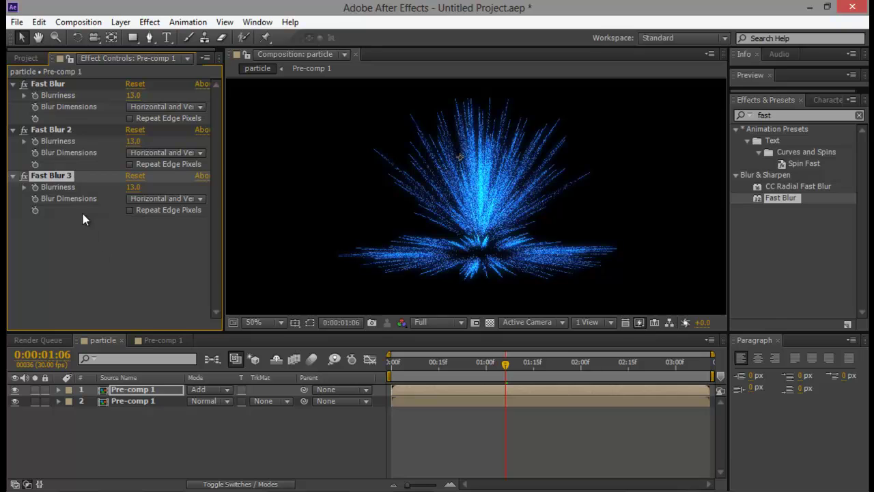
{"action": "key", "text": "Delete"}
{"action": "left_click", "coordinate": [51, 130]}
{"action": "key", "text": "Delete"}
Duplicate the blurred Add-mode pre-comp layer twice to strengthen the glow, and inspect the result at 0:00:01:25
{"action": "left_click", "coordinate": [142, 391]}
{"action": "key", "text": "ctrl+d"}
{"action": "key", "text": "ctrl+d"}
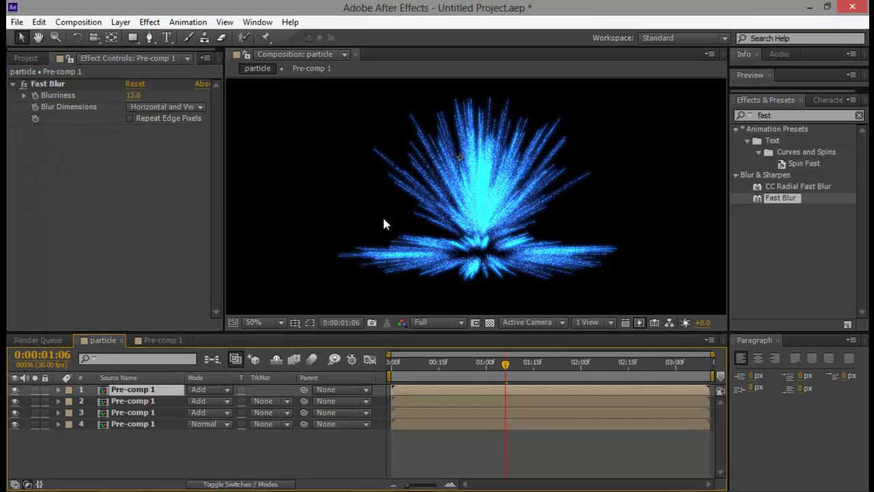
{"action": "left_click_drag", "start_coordinate": [490, 359], "coordinate": [565, 364]}
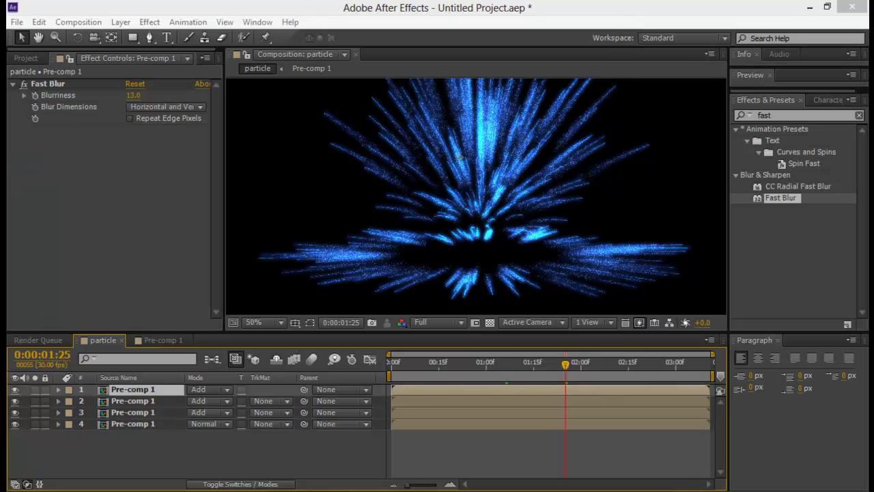
{"action": "scroll", "coordinate": [486, 168], "scroll_direction": "down", "scroll_amount": 2}
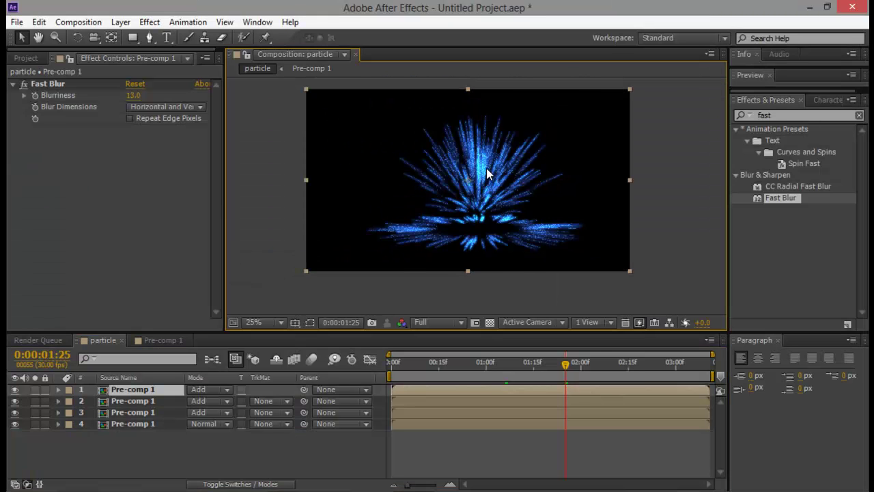
{"action": "scroll", "coordinate": [486, 167], "scroll_direction": "up", "scroll_amount": 2}
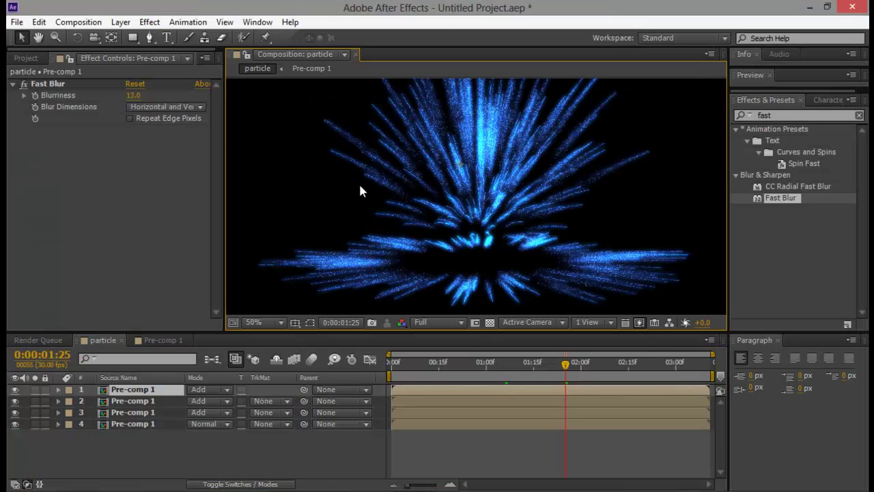